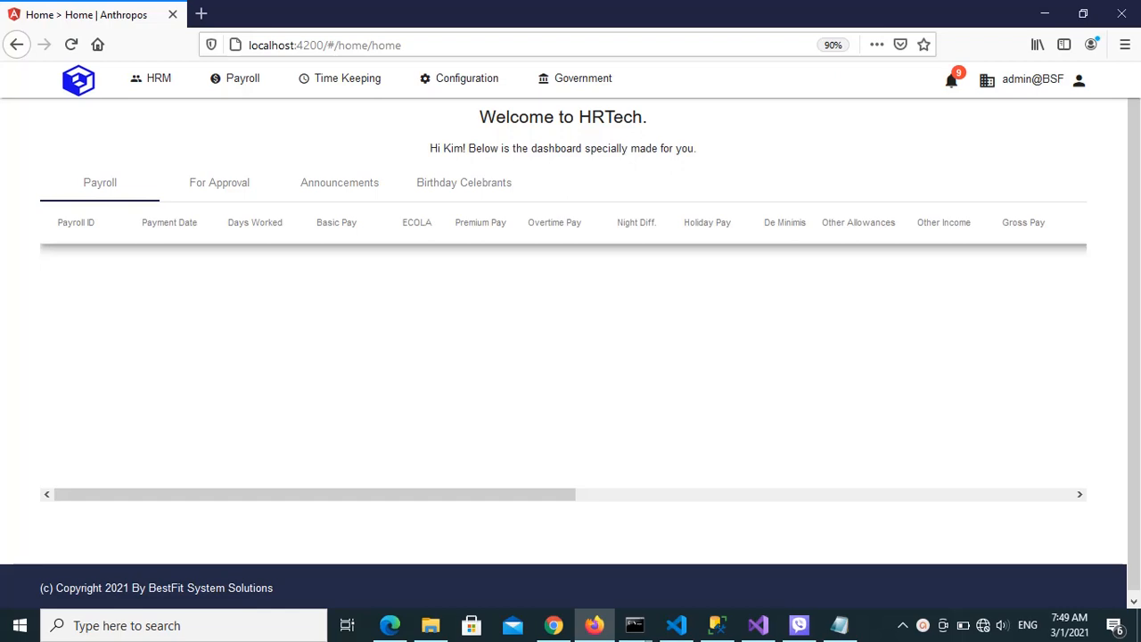
Switch to the sc.txt notes in Notepad and review the section on how service charges are distributed
left_click(840, 625)
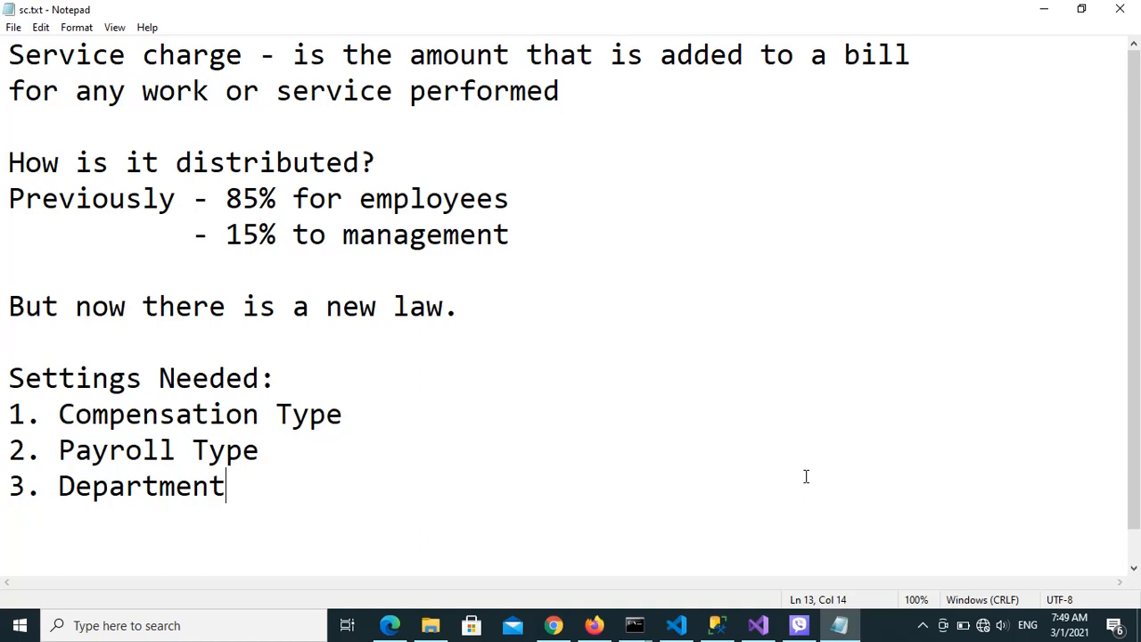
left_click_drag(25, 166, 400, 161)
left_click(429, 306)
Switch to the Department Order No. 206 PDF in Edge and read from its title through the sections on service charge distribution
left_click(390, 625)
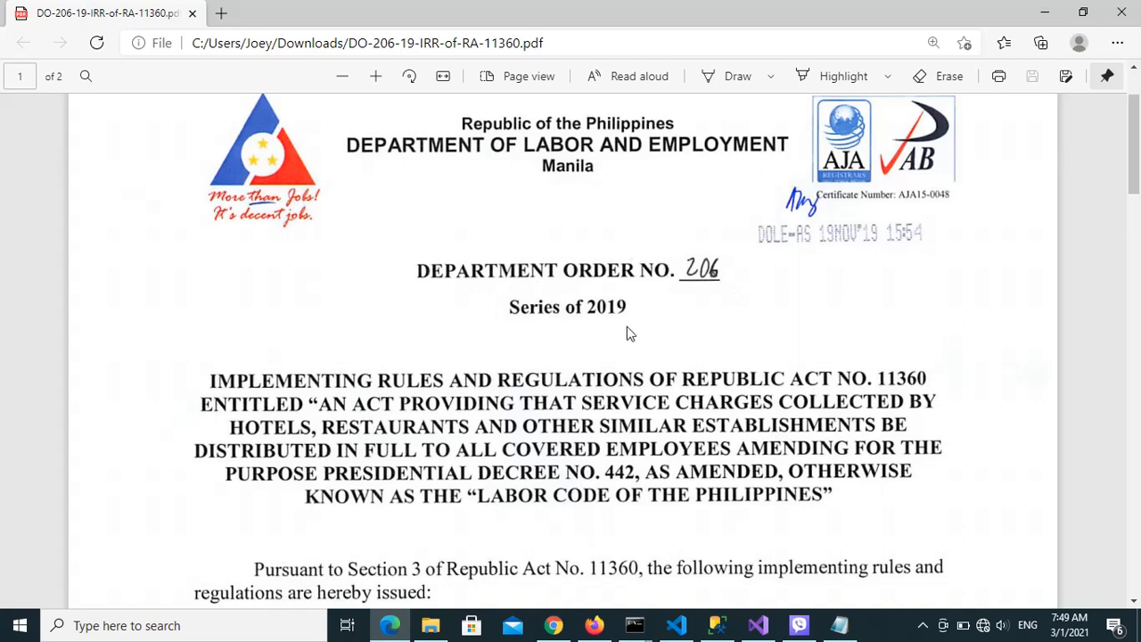
scroll(675, 378, "down", 1)
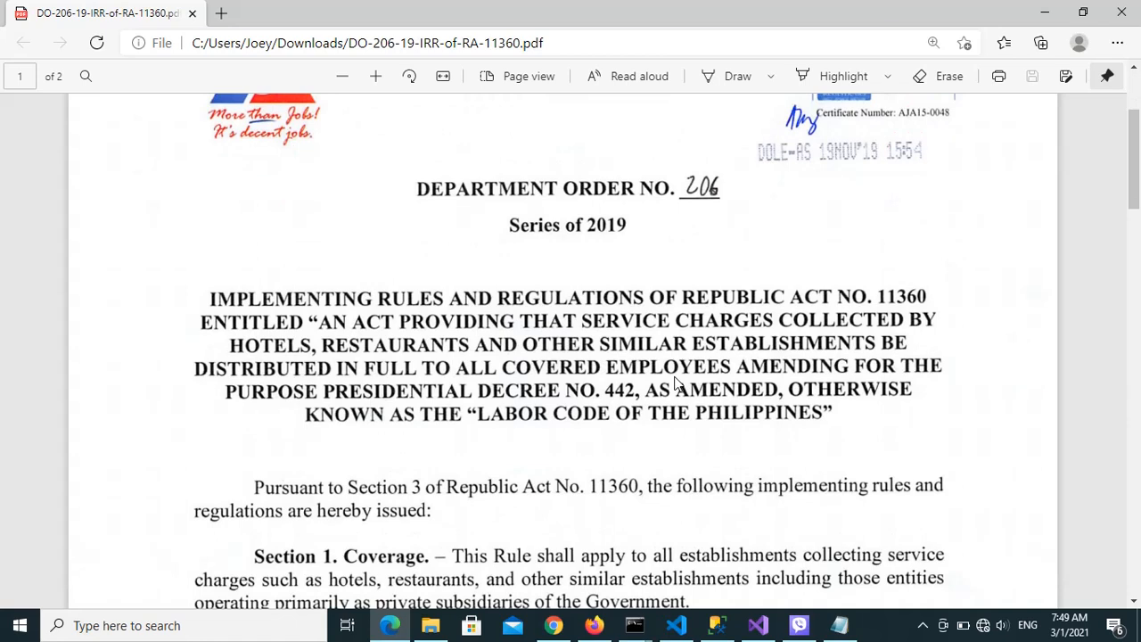
scroll(914, 382, "down", 1)
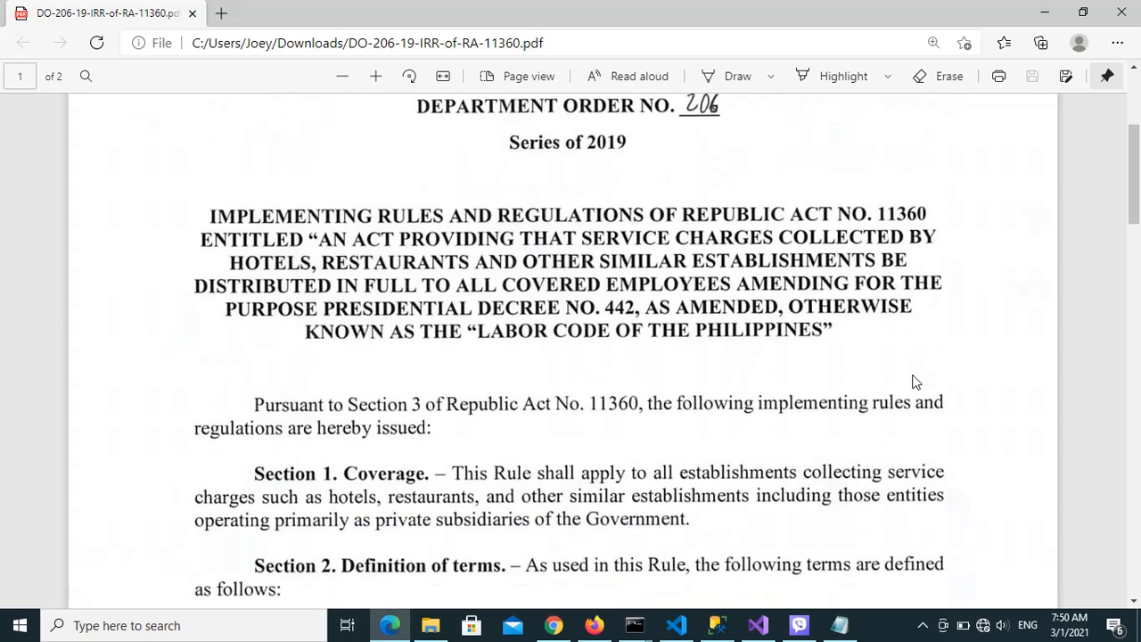
scroll(913, 382, "up", 1)
scroll(913, 382, "down", 1)
scroll(913, 382, "down", 2)
scroll(913, 382, "down", 1)
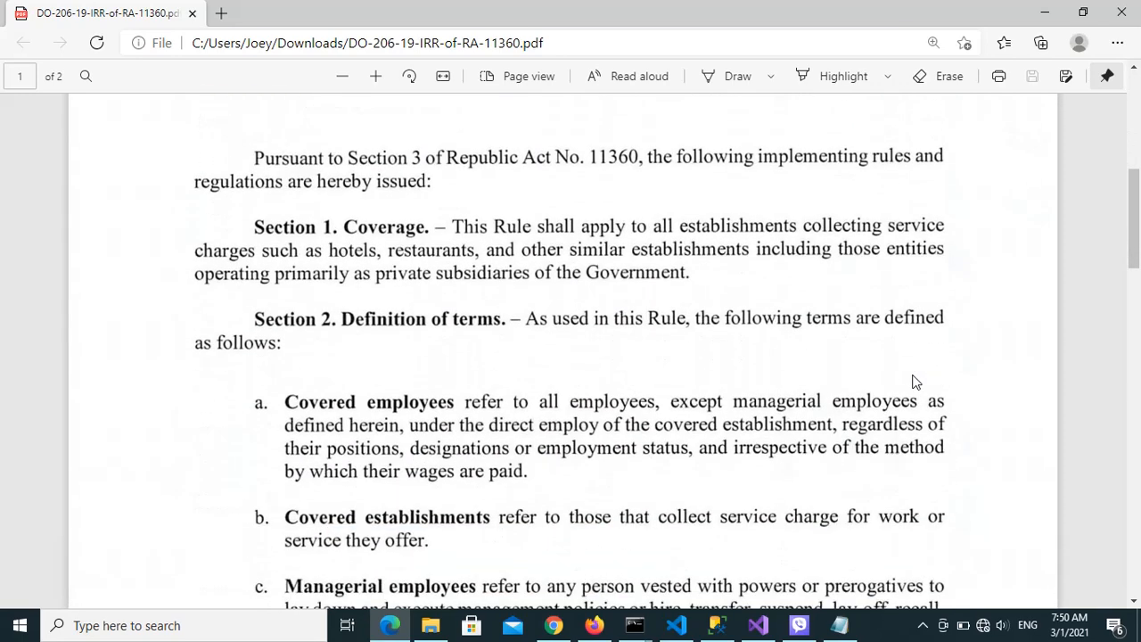
scroll(914, 382, "down", 4)
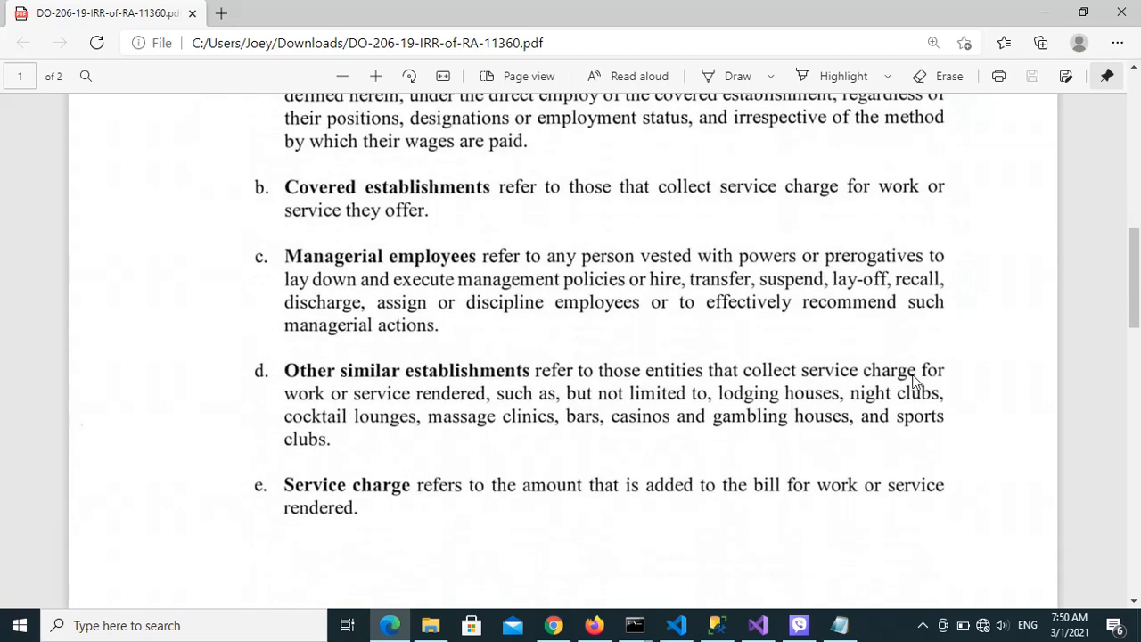
scroll(913, 382, "down", 6)
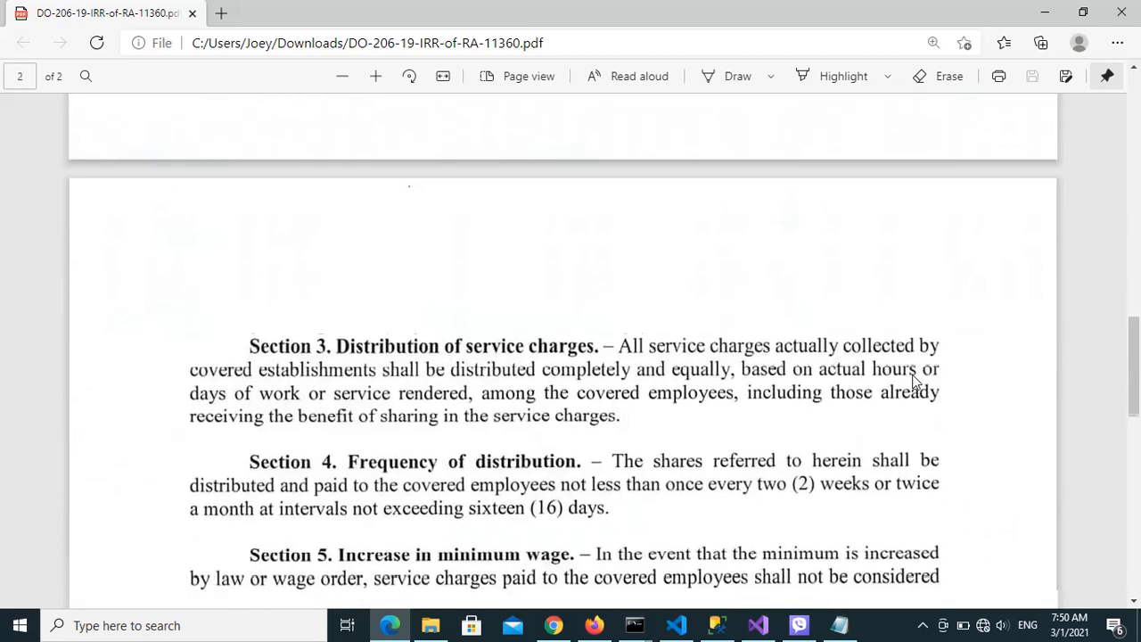
scroll(914, 382, "down", 1)
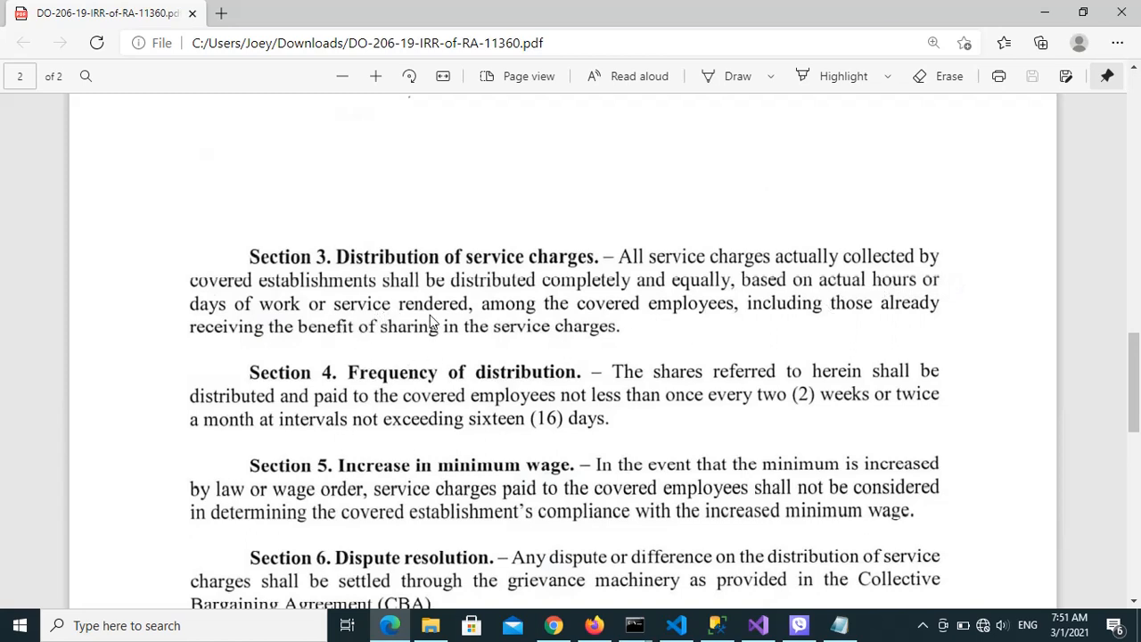
Return to the sc.txt notes and review the Compensation Type item under Settings Needed
left_click(1048, 15)
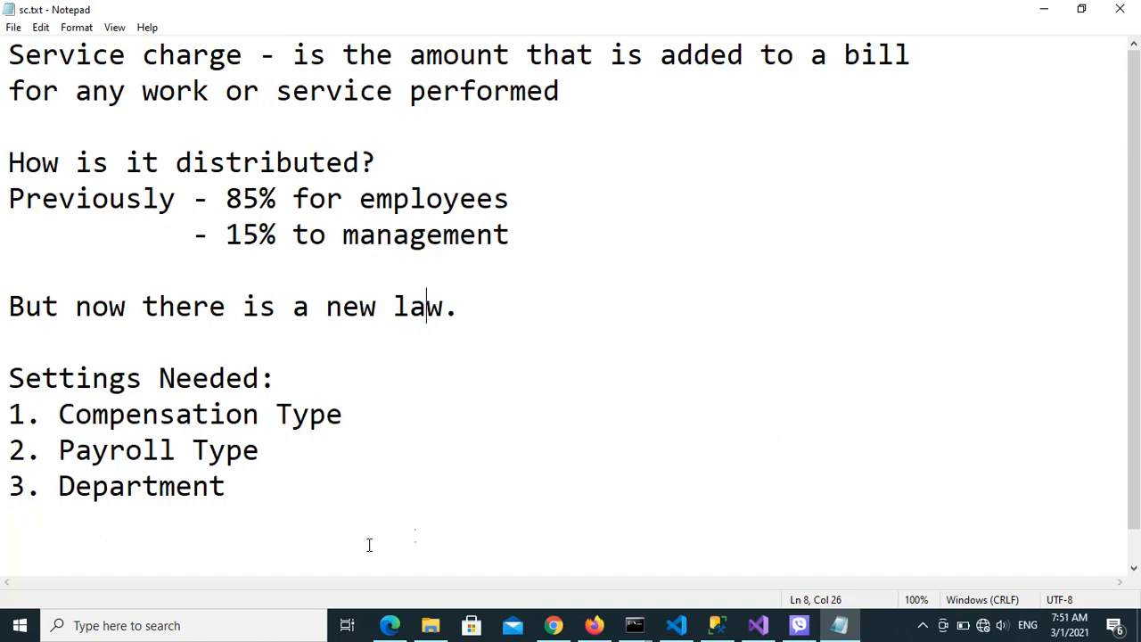
left_click_drag(67, 417, 347, 423)
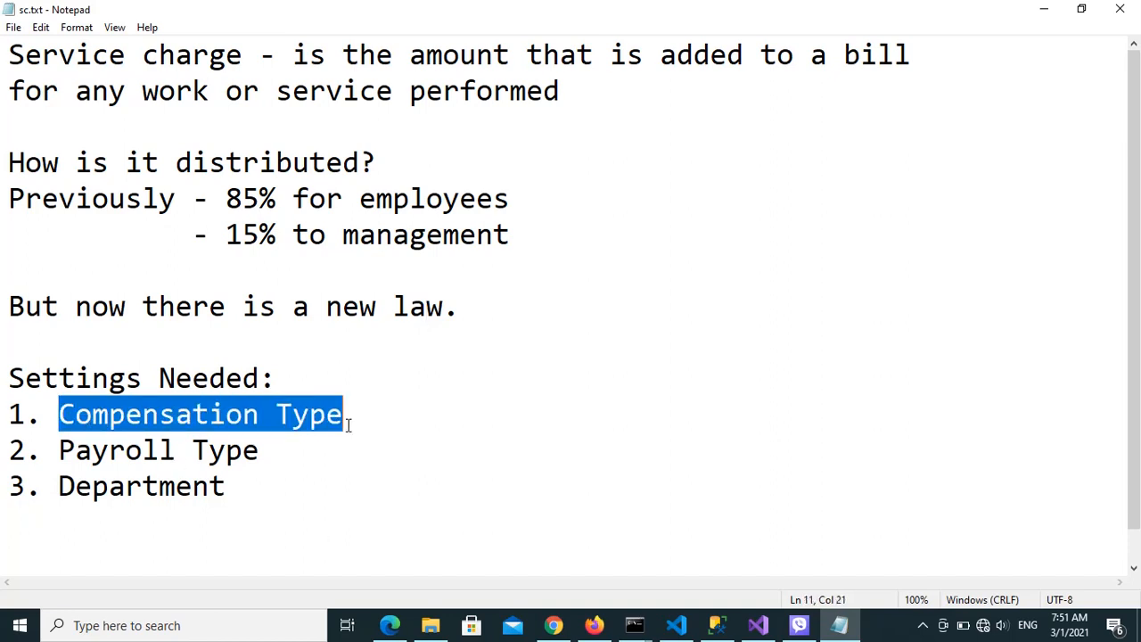
left_click(418, 460)
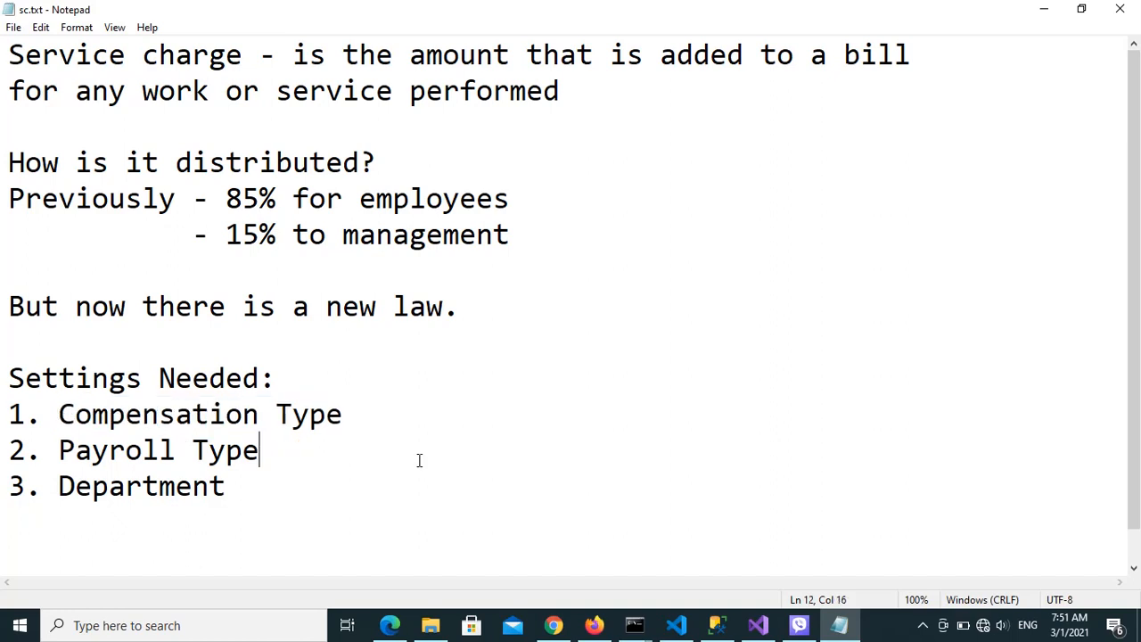
Switch to the HRTech site in Firefox and open the Service Charge record from the Compensation Type settings
left_click(593, 627)
left_click(458, 76)
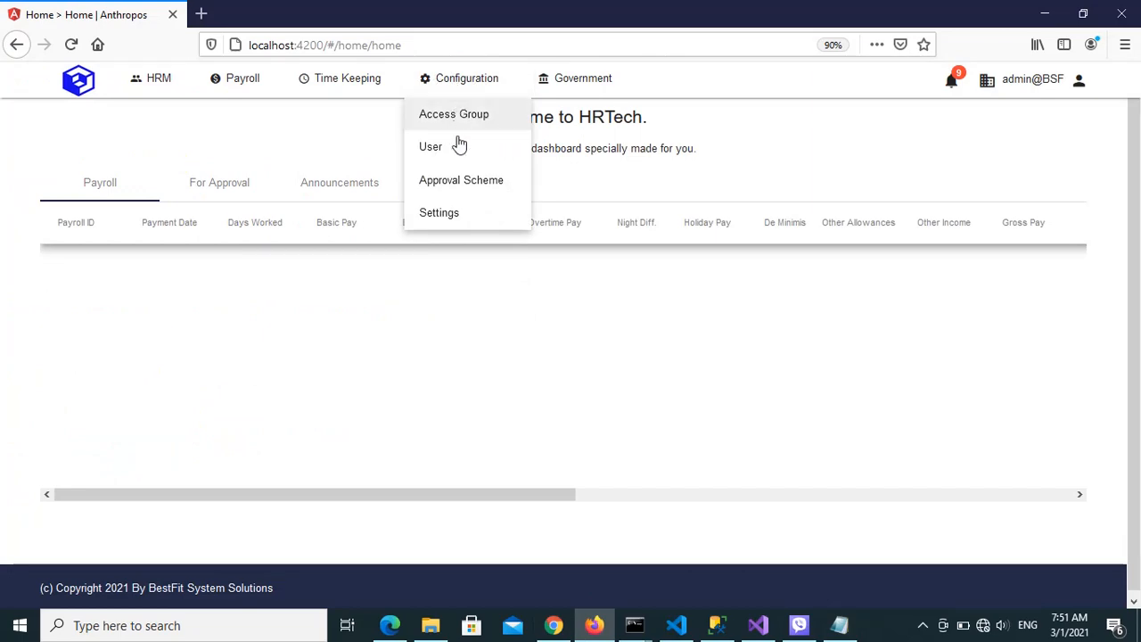
left_click(445, 215)
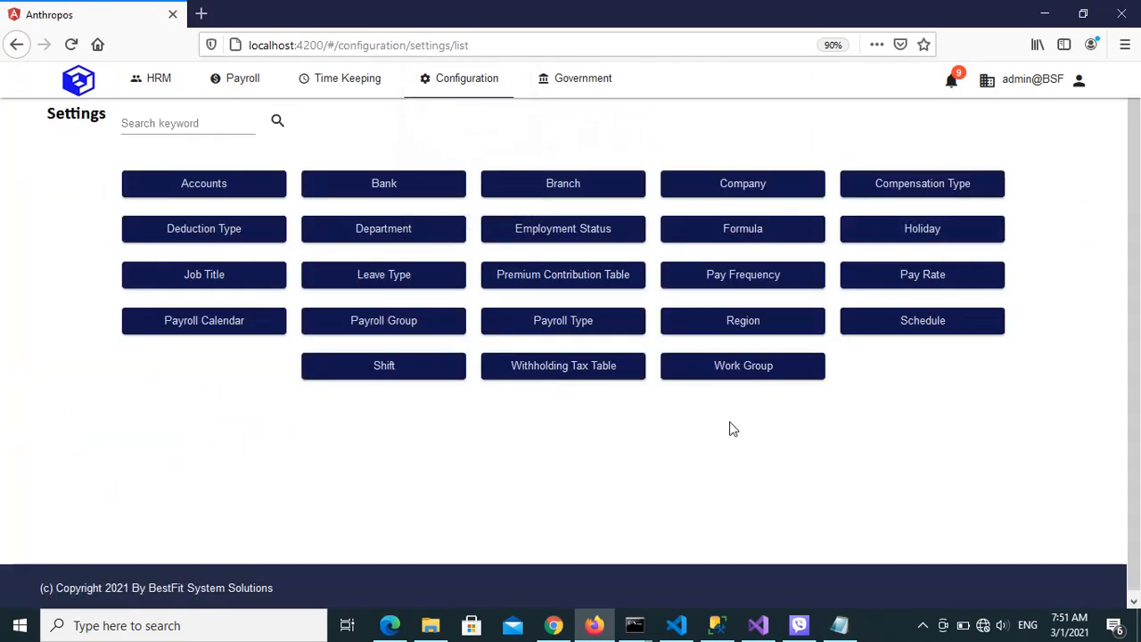
left_click(927, 188)
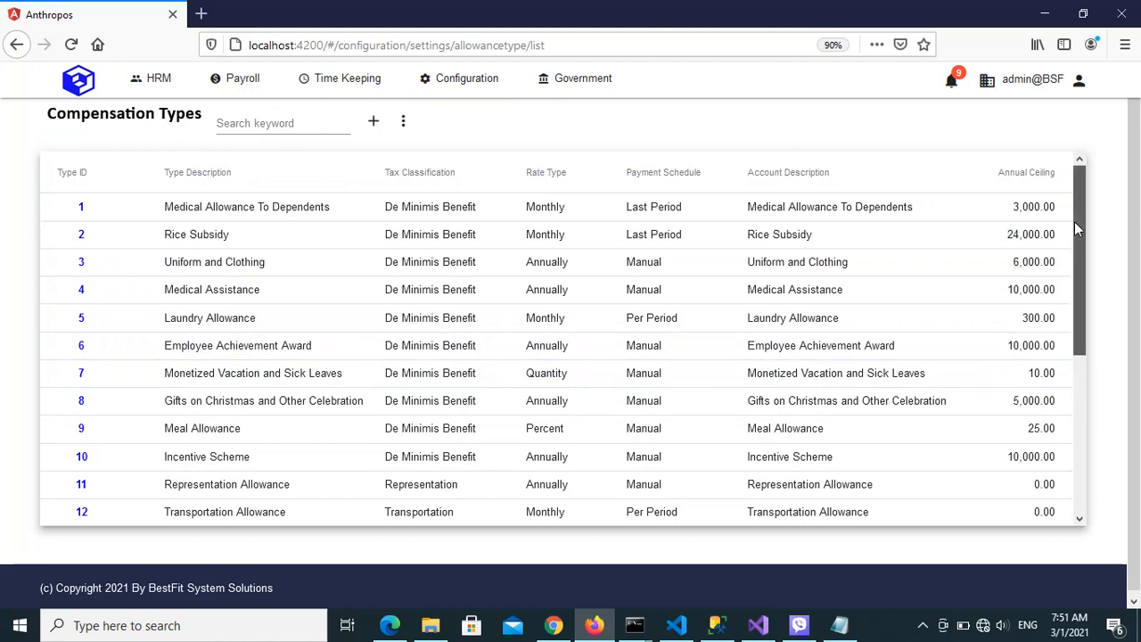
left_click_drag(1074, 229, 1089, 414)
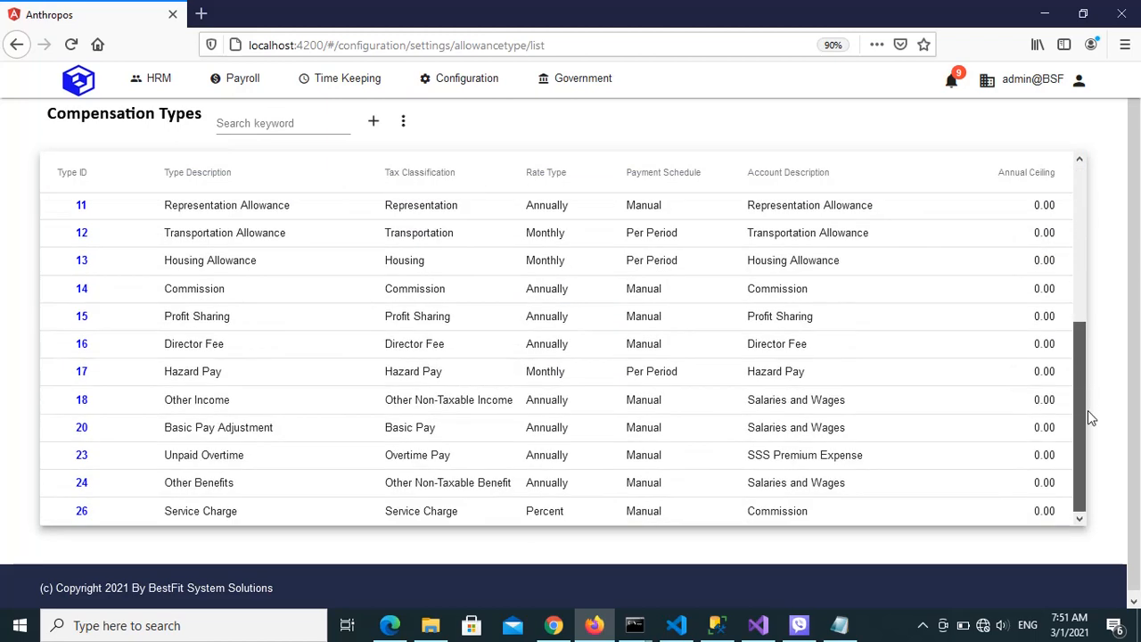
left_click(111, 523)
left_click(81, 517)
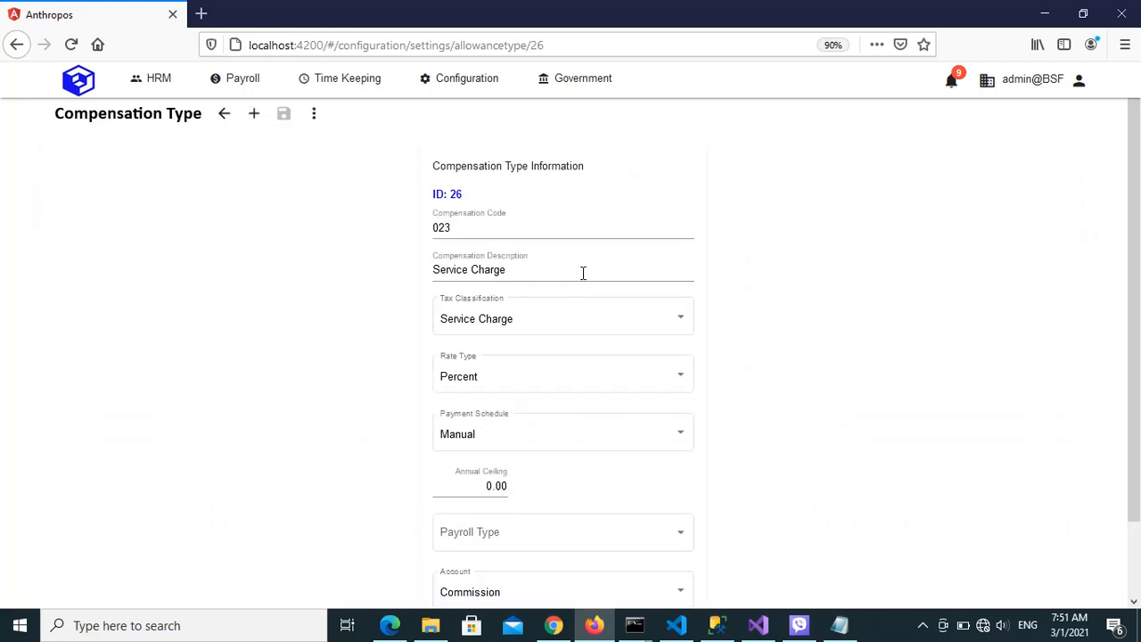
Examine the Service Charge compensation type's fields, including the available Tax Classification and Rate Type options
scroll(1136, 267, "down", 2)
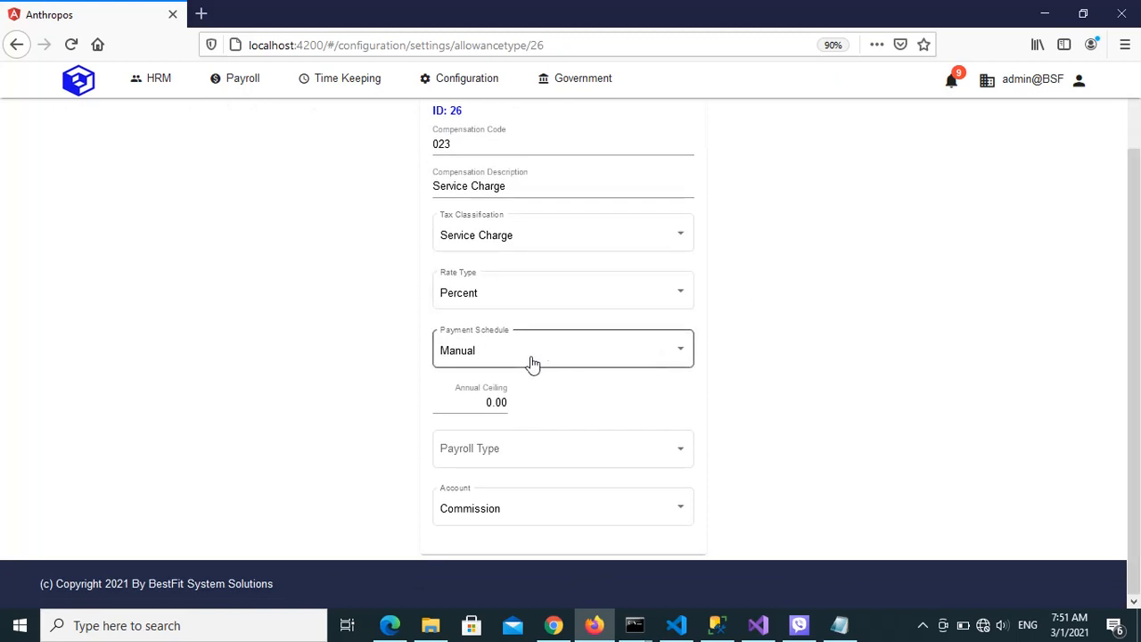
scroll(1137, 208, "up", 2)
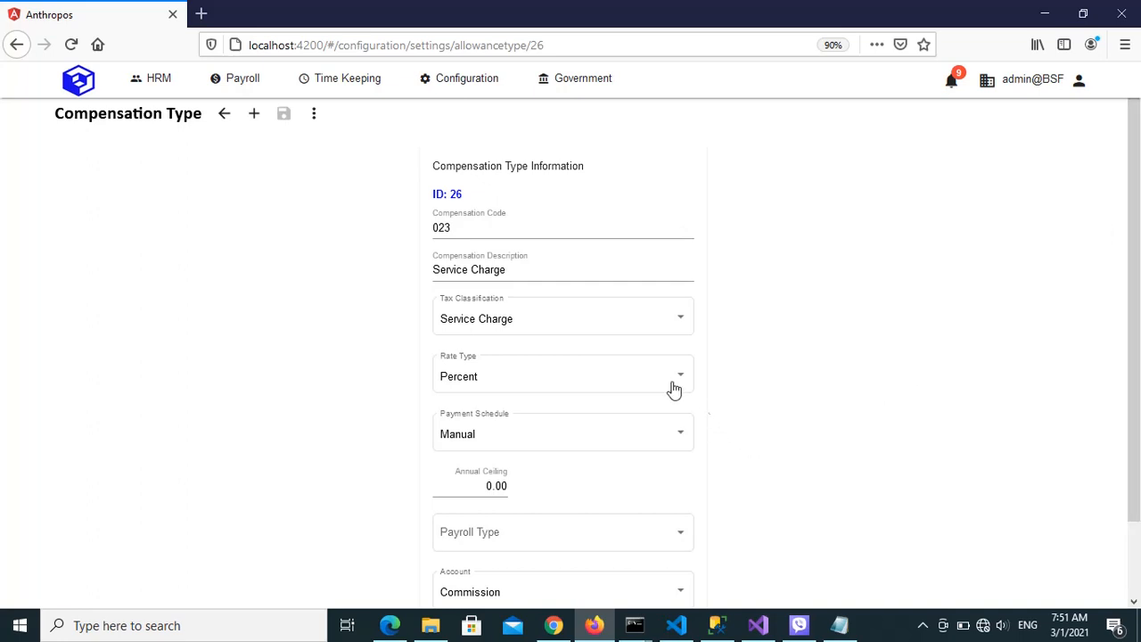
left_click(672, 329)
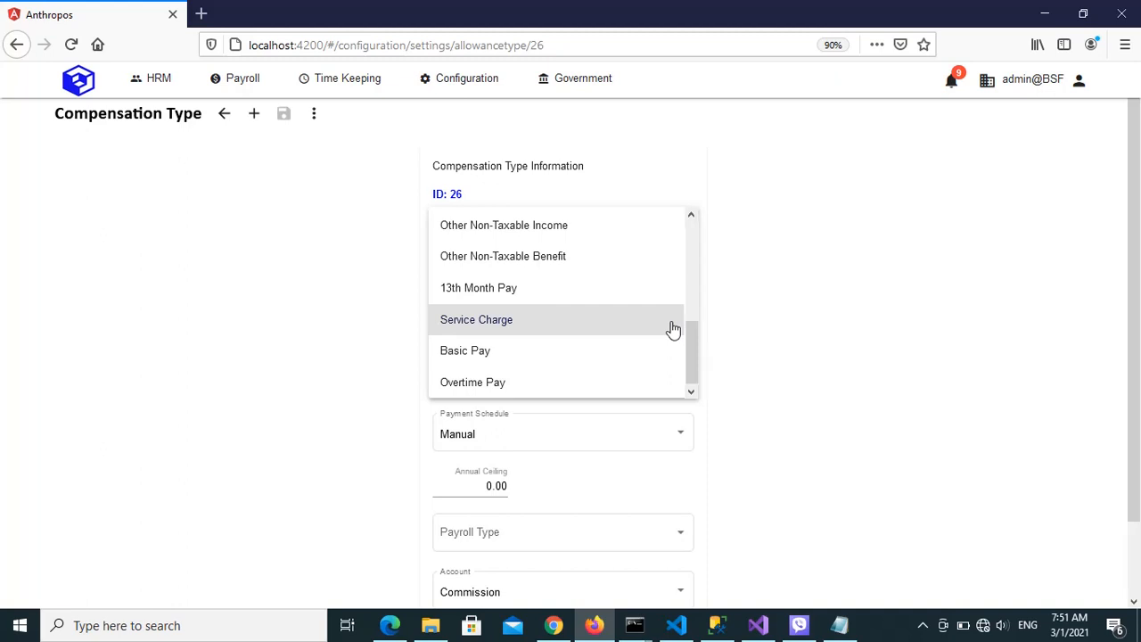
left_click(853, 349)
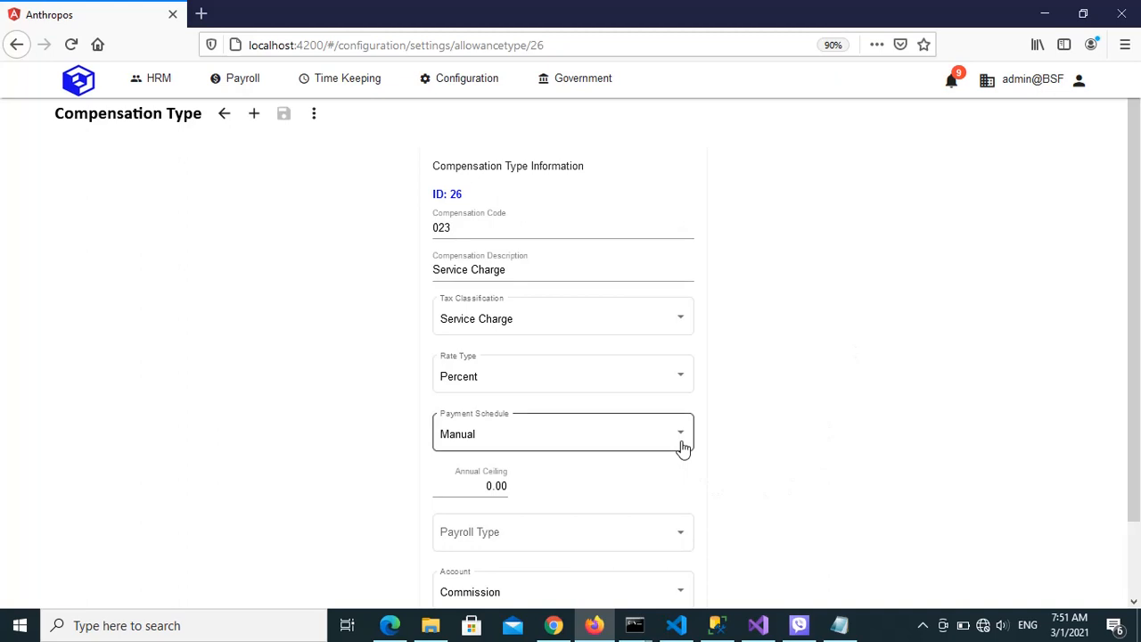
left_click(530, 438)
left_click(683, 389)
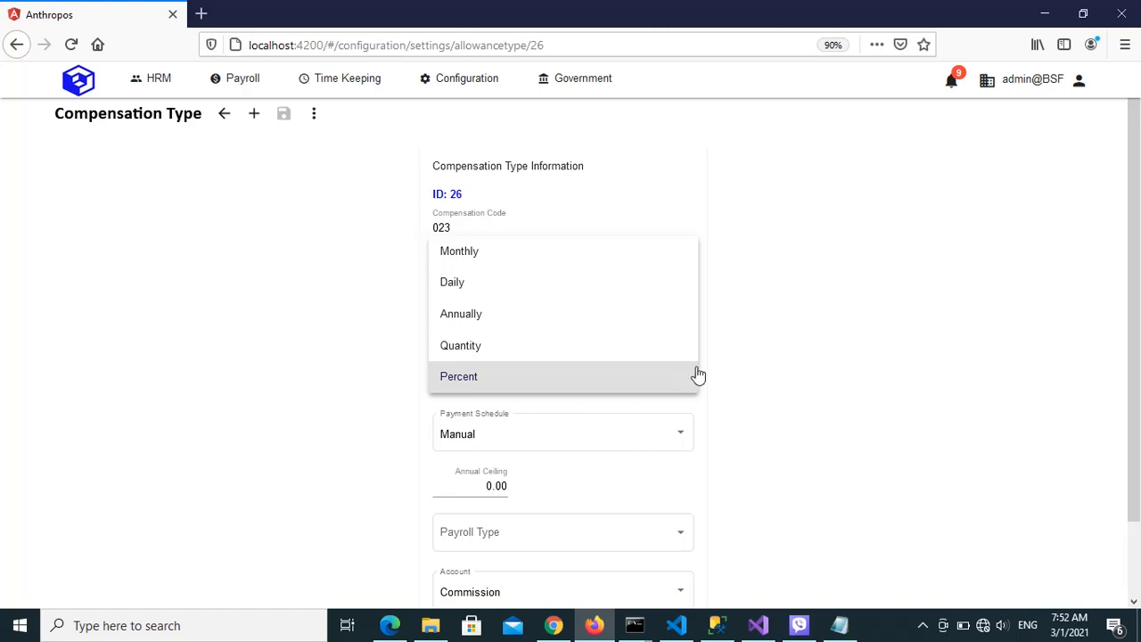
left_click(751, 336)
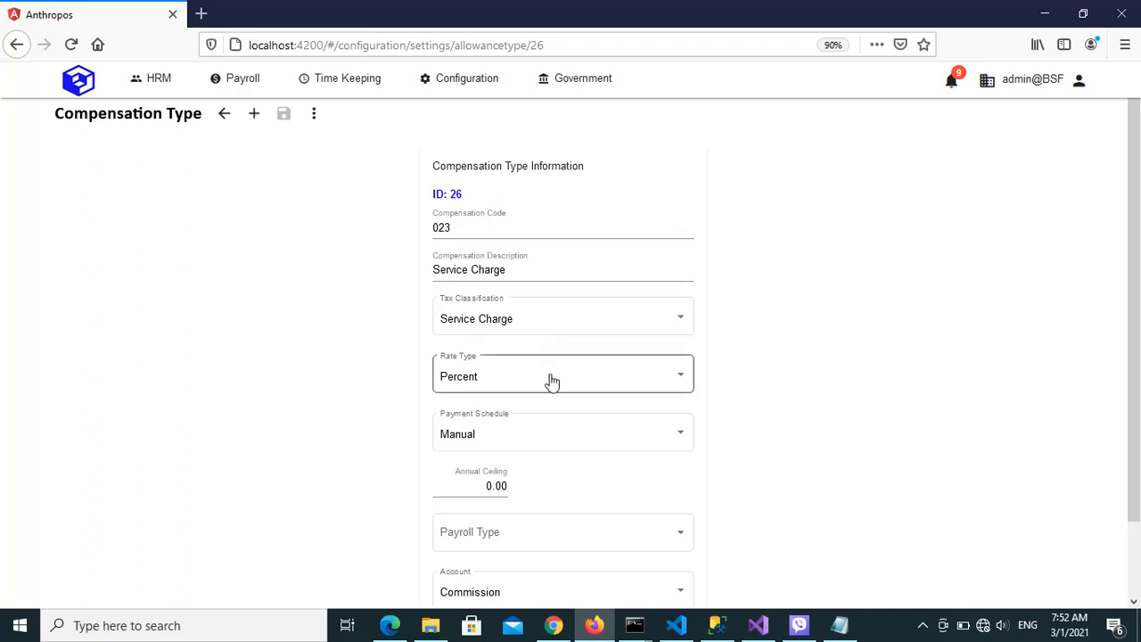
left_click(684, 389)
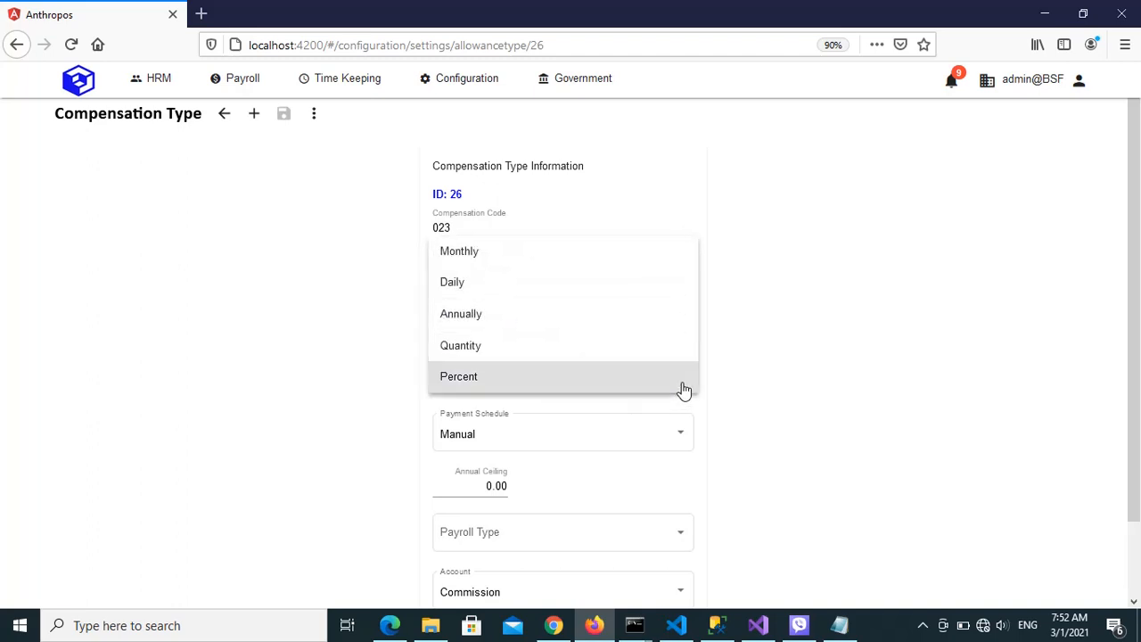
left_click(517, 389)
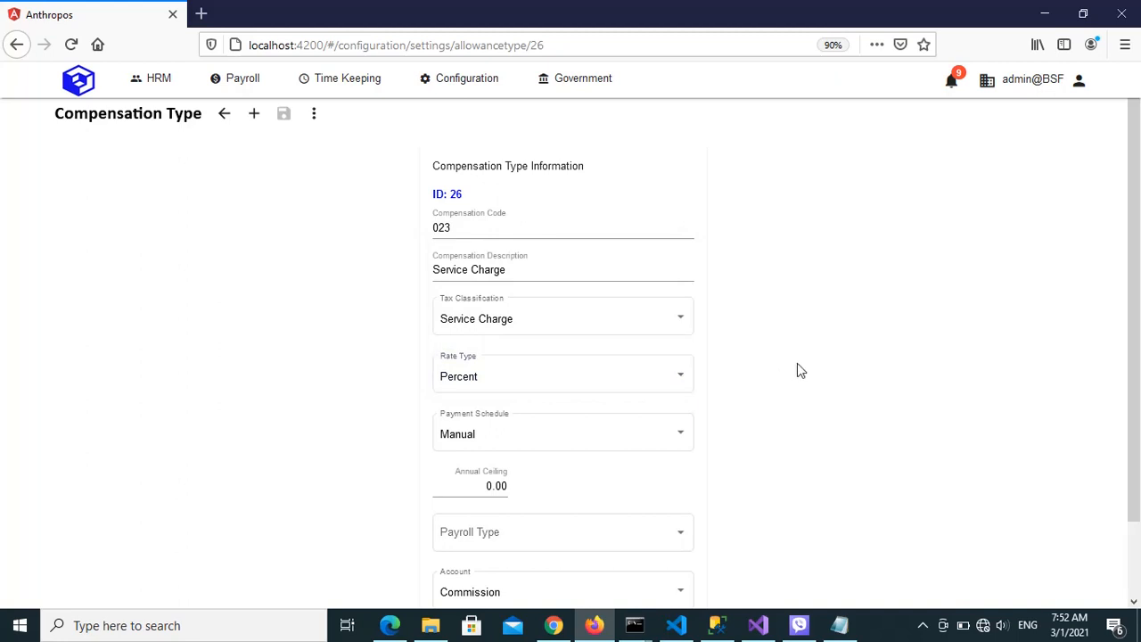
left_click(682, 389)
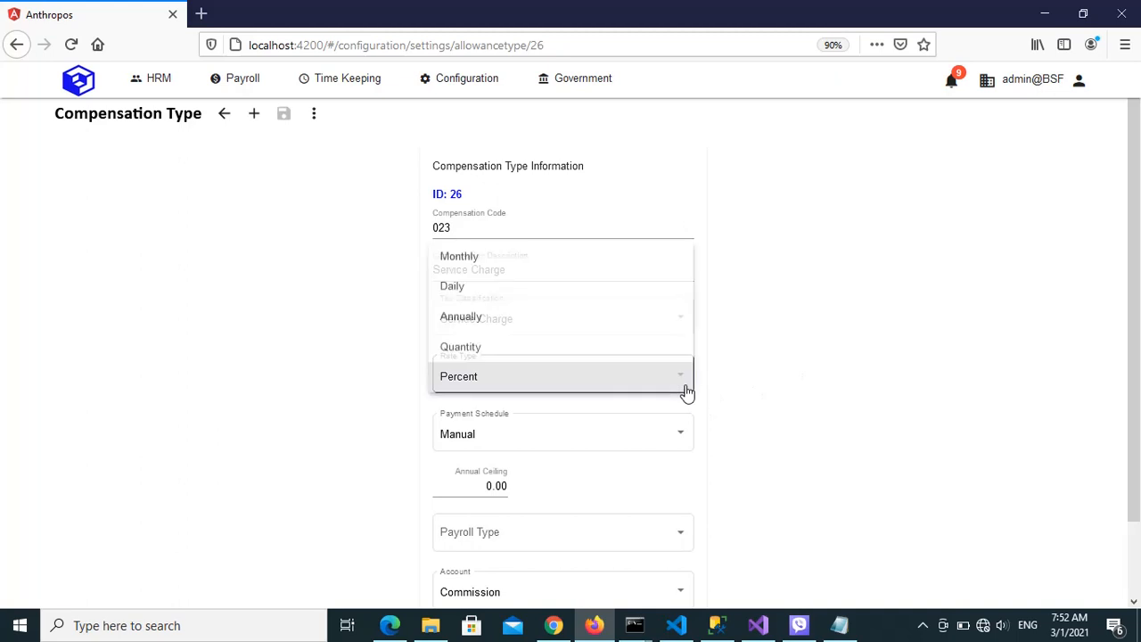
left_click(793, 345)
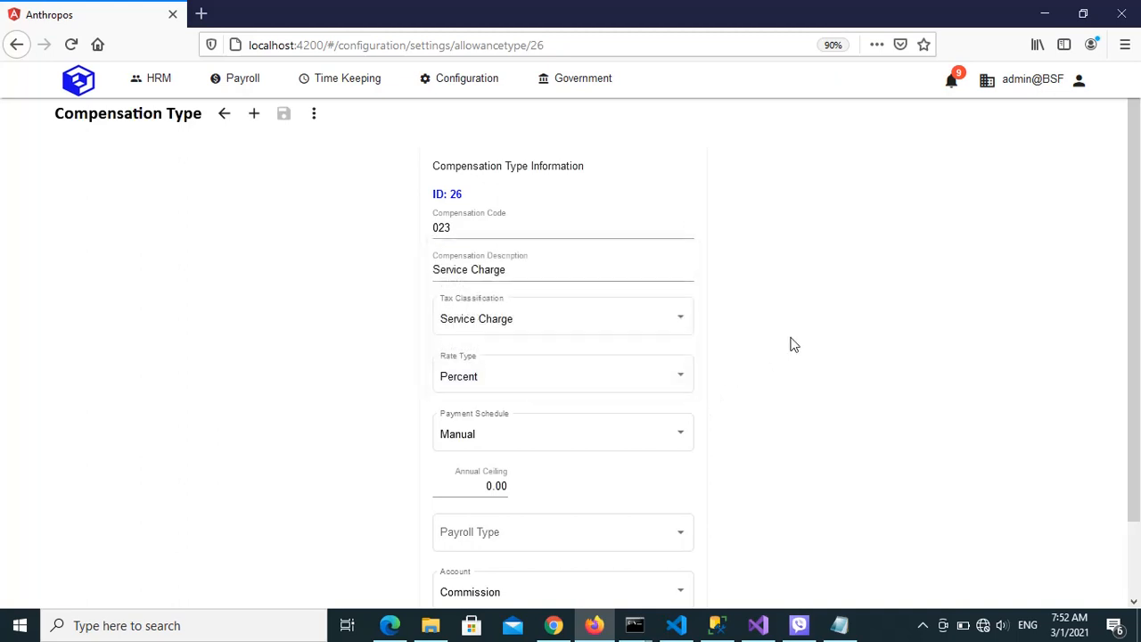
Set the compensation type's Payroll Type to Service Charge and look through the available Account options
scroll(1133, 380, "down", 2)
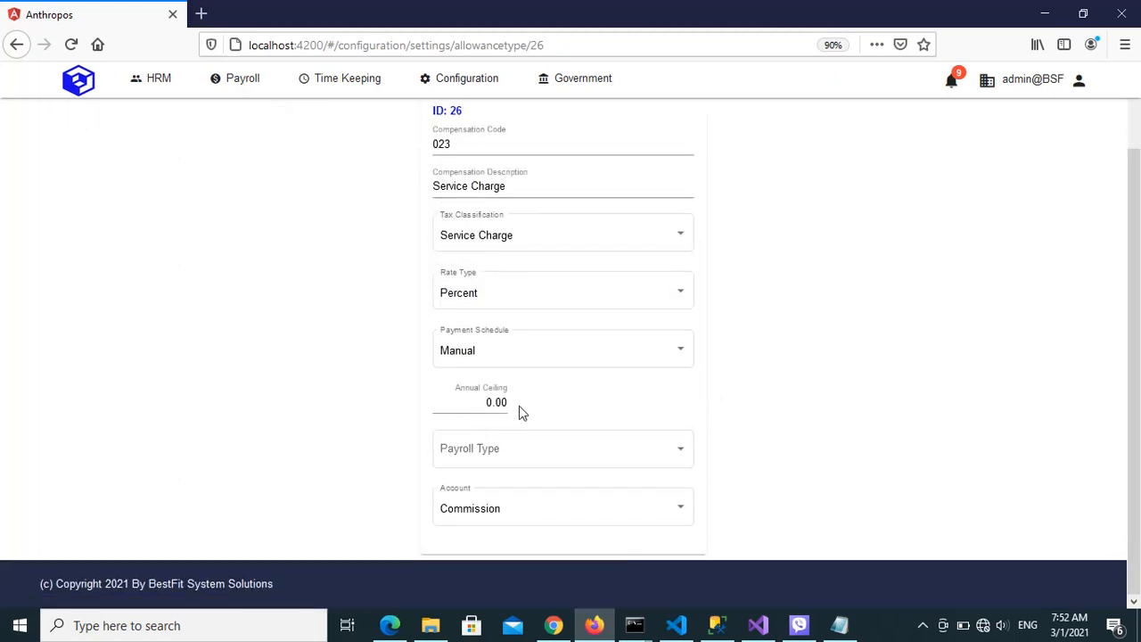
left_click(677, 452)
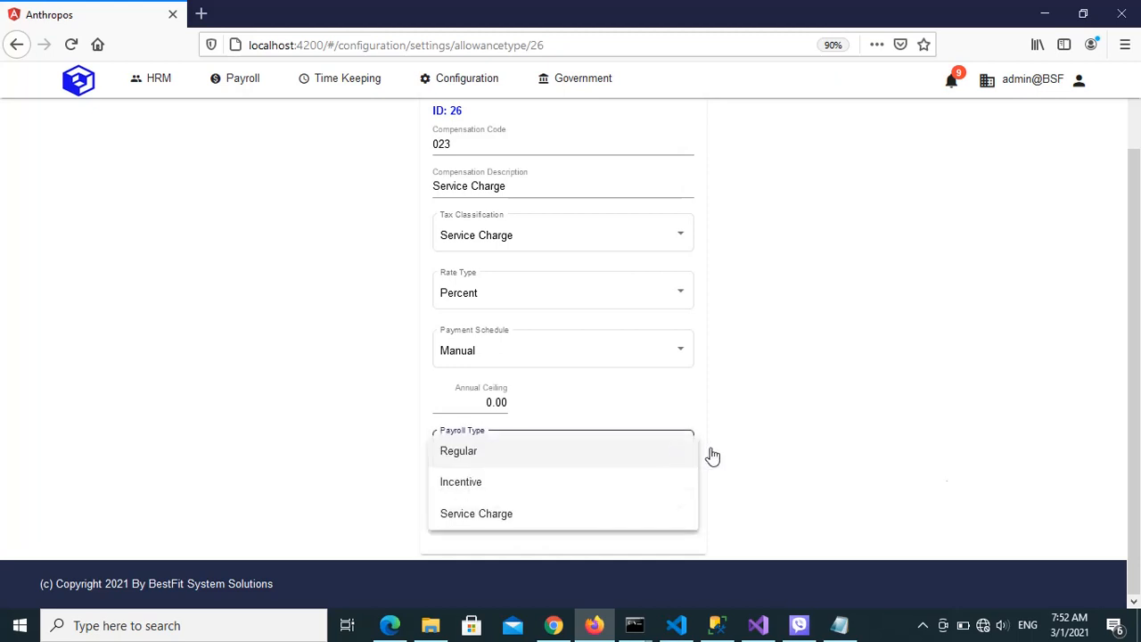
left_click(498, 522)
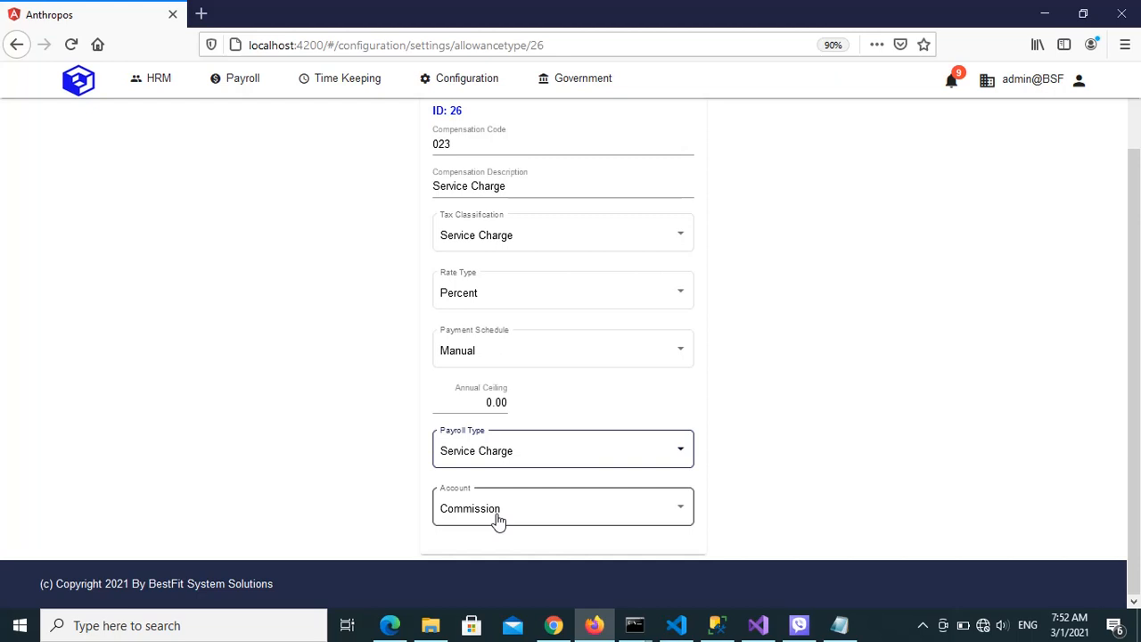
left_click(688, 518)
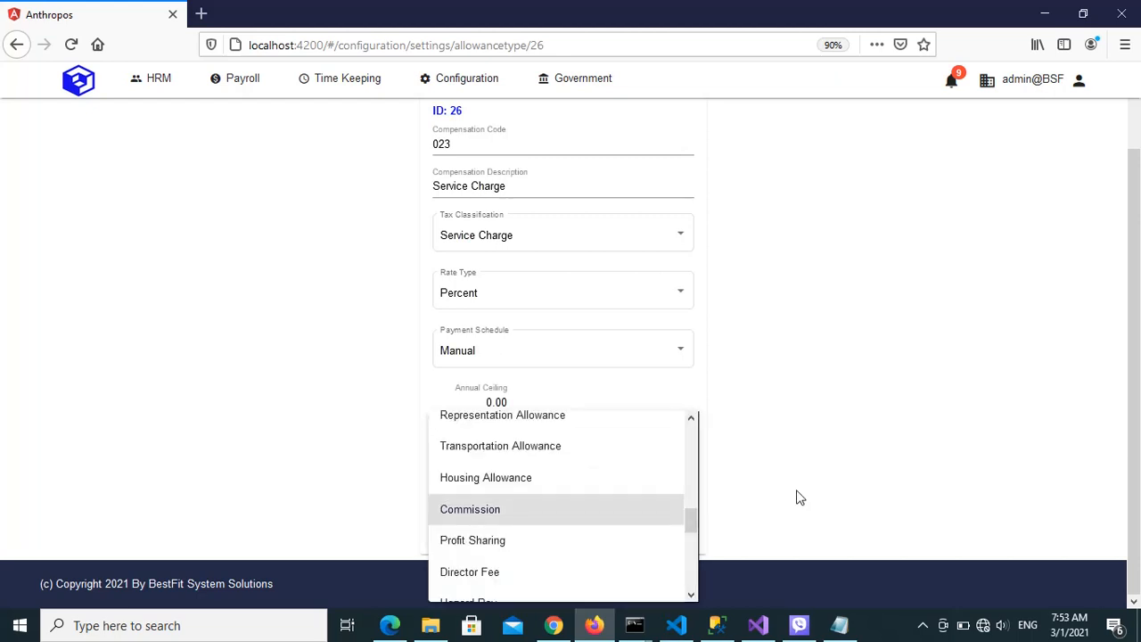
left_click(757, 491)
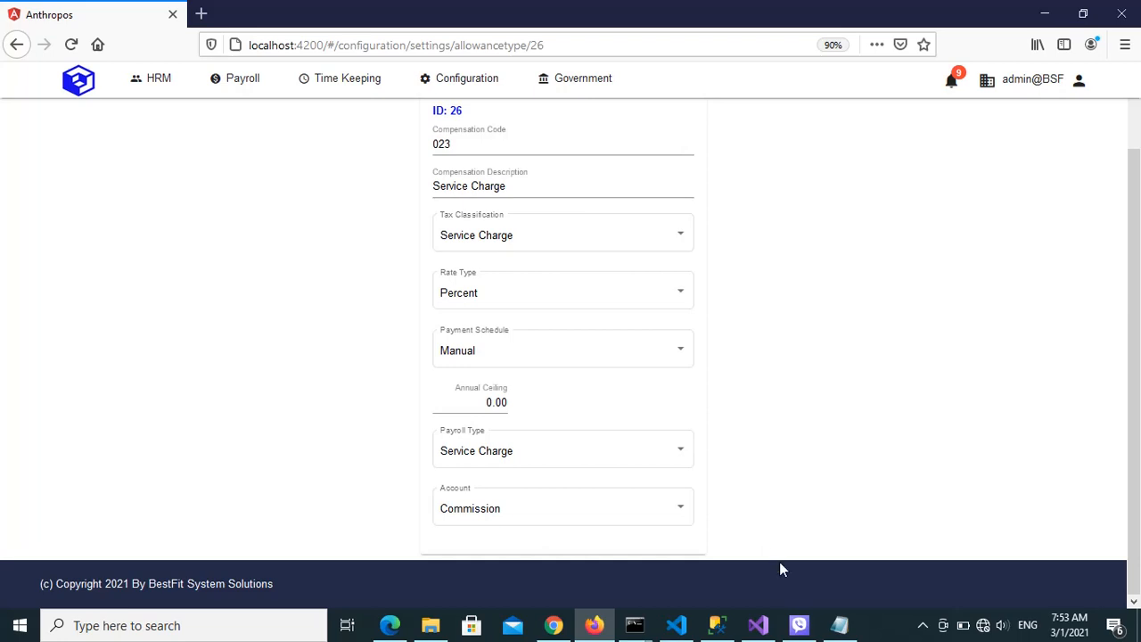
Check the Payroll Type item in the sc.txt notes, and return to the compensation type record in Firefox
left_click(839, 625)
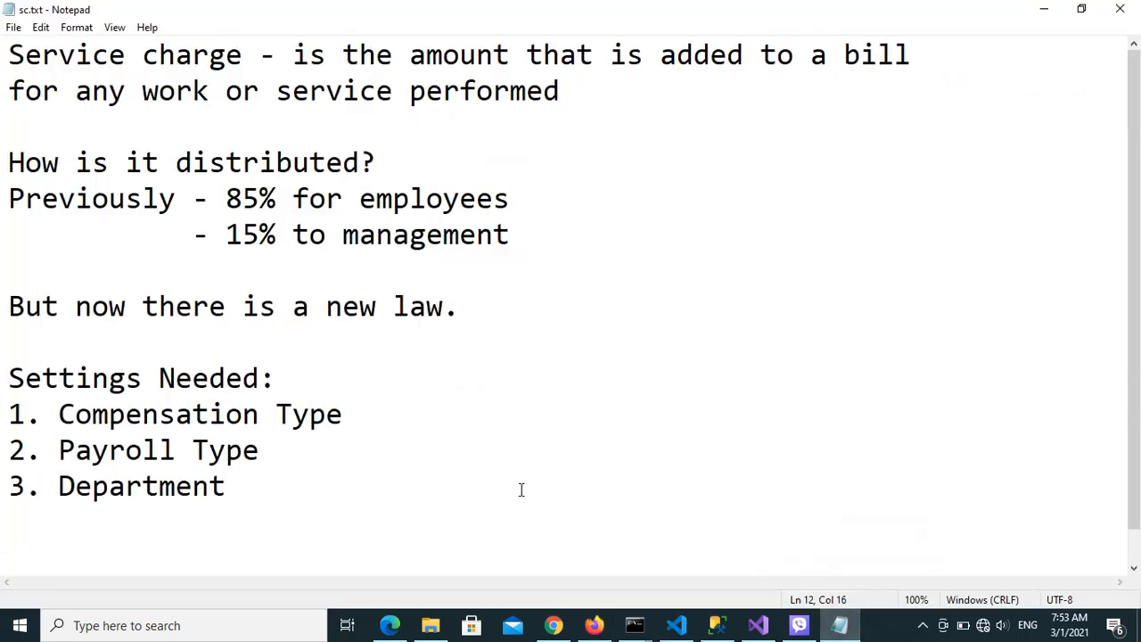
left_click_drag(59, 450, 279, 453)
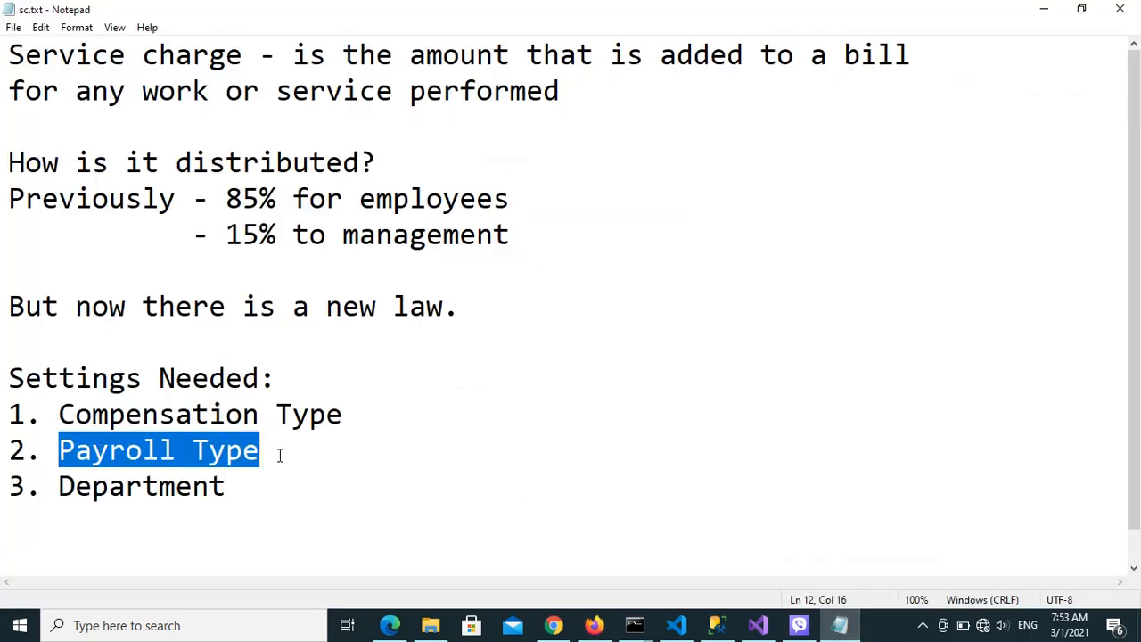
left_click(296, 461)
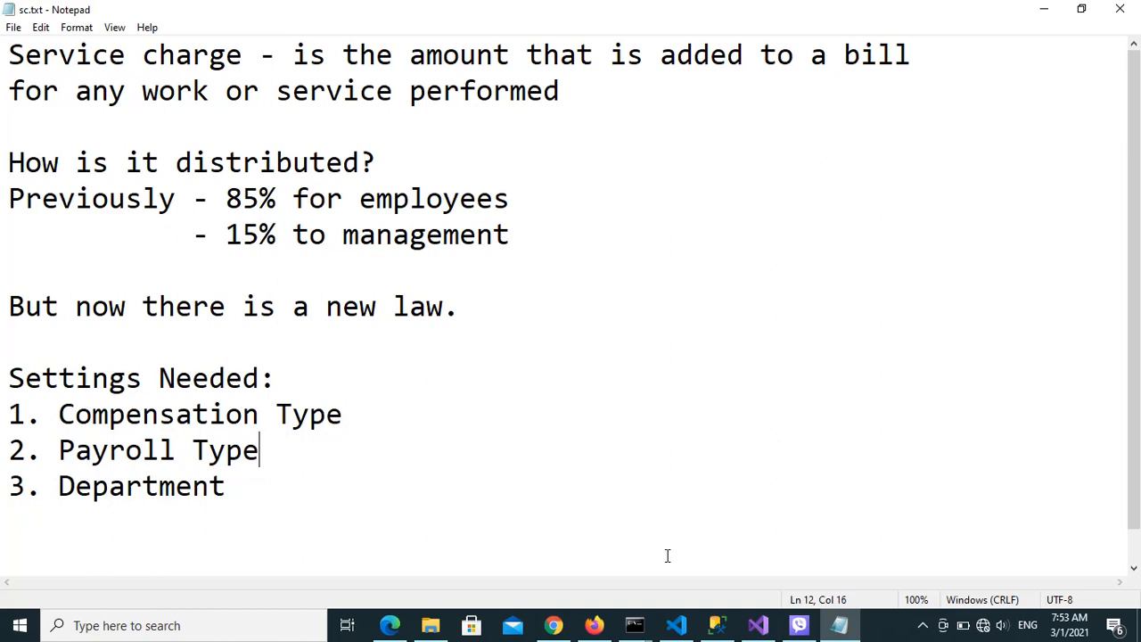
left_click(596, 620)
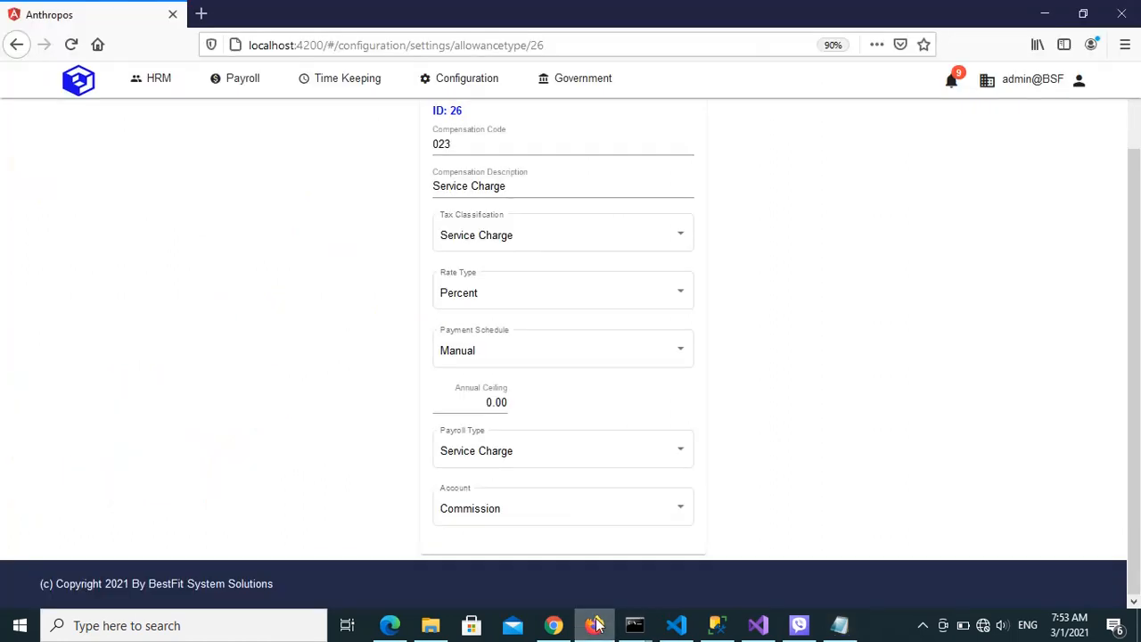
Open the Service Charge payroll type from Settings and look through its Payroll Item options, keeping Service Charge selected
left_click(467, 90)
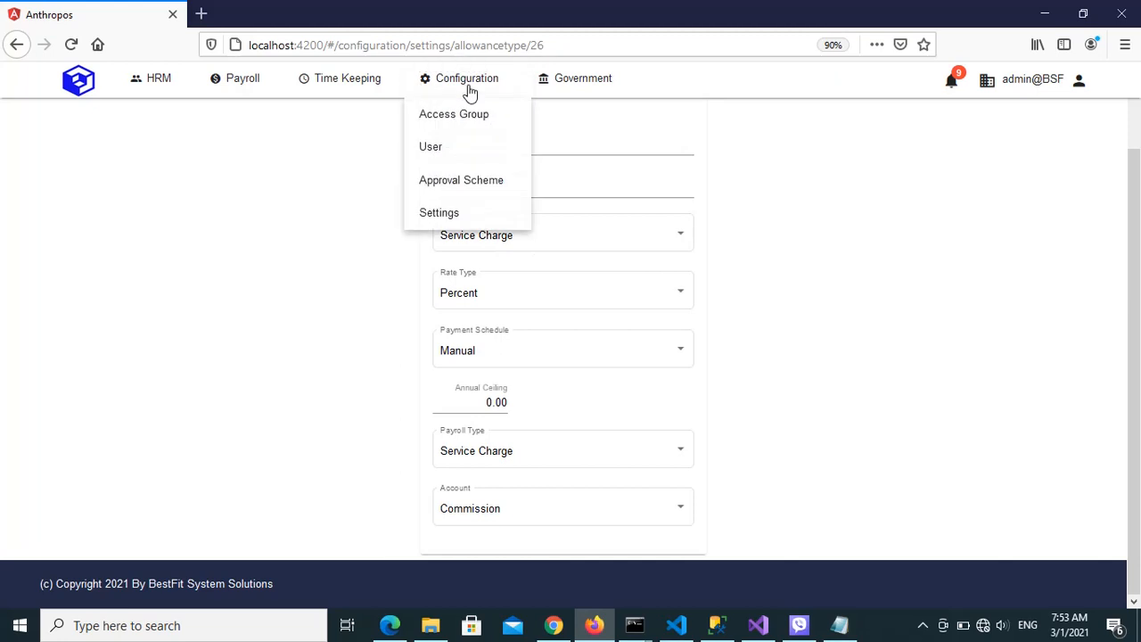
left_click(445, 214)
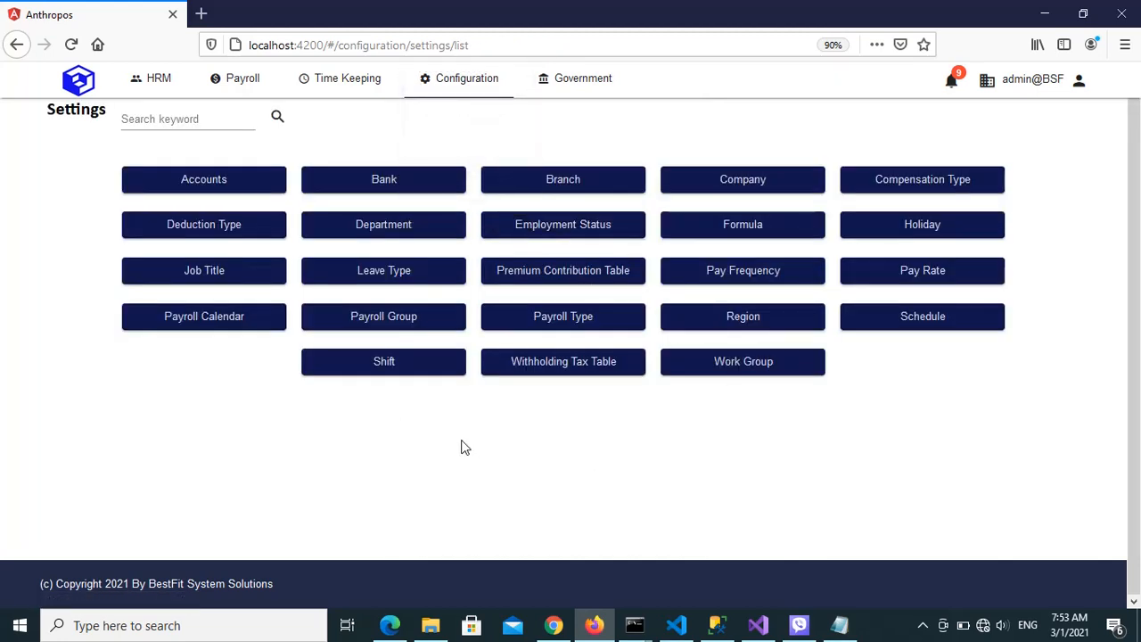
left_click(609, 326)
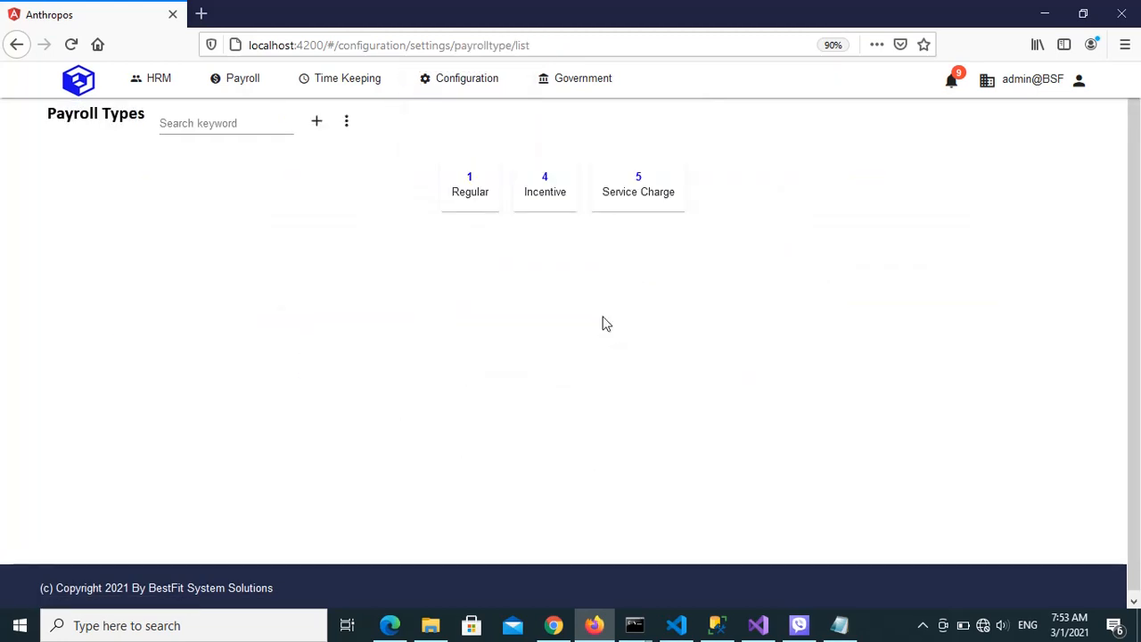
left_click(642, 182)
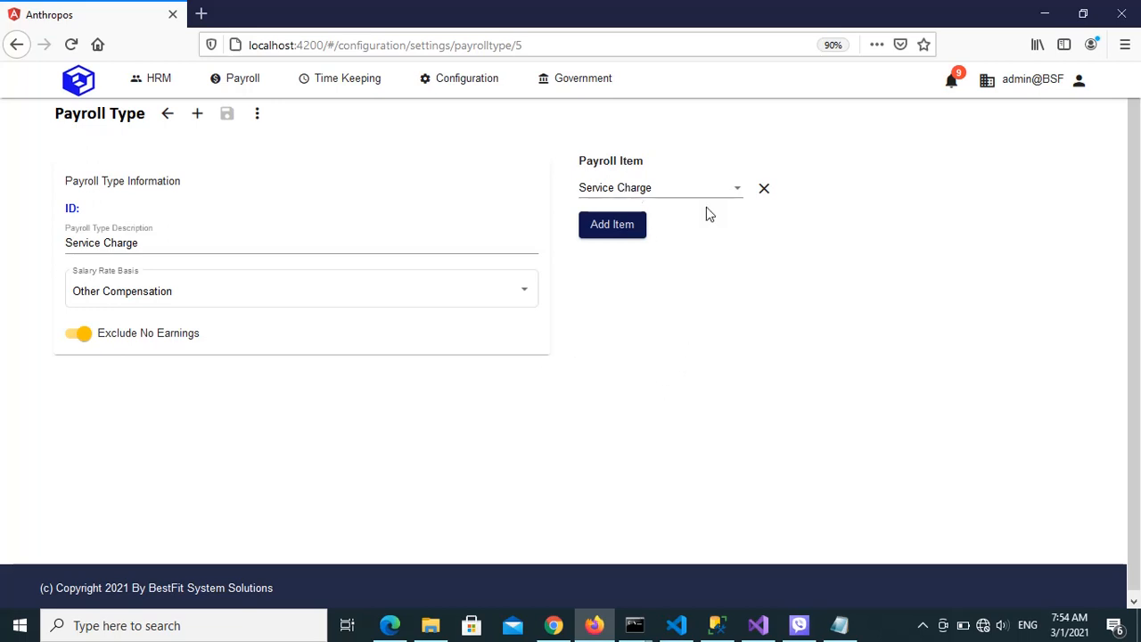
left_click(732, 193)
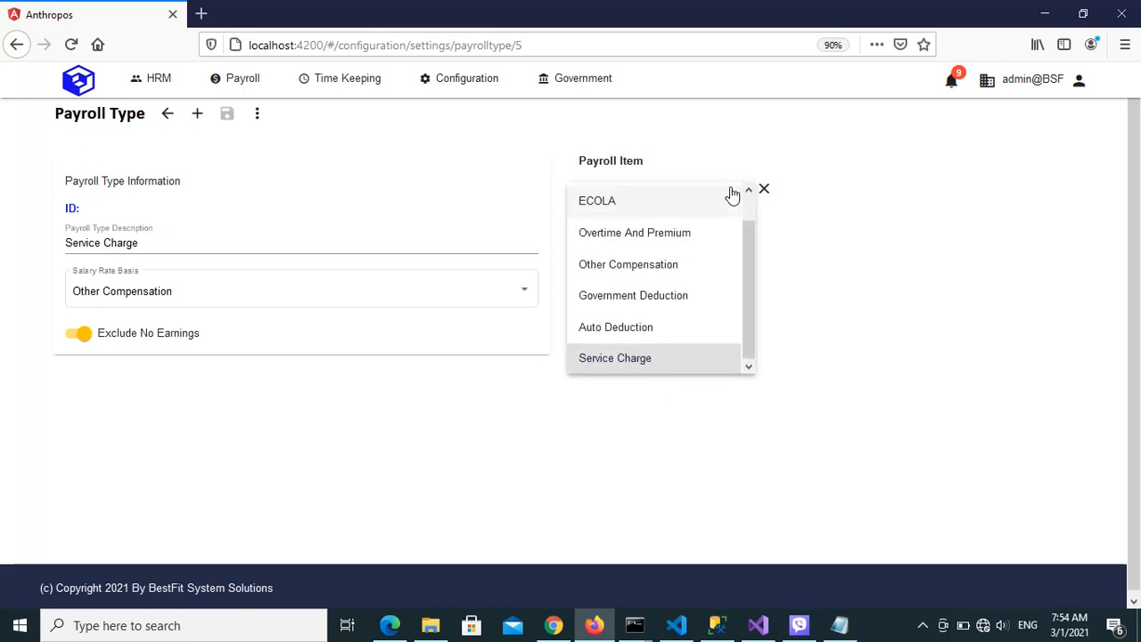
left_click(627, 368)
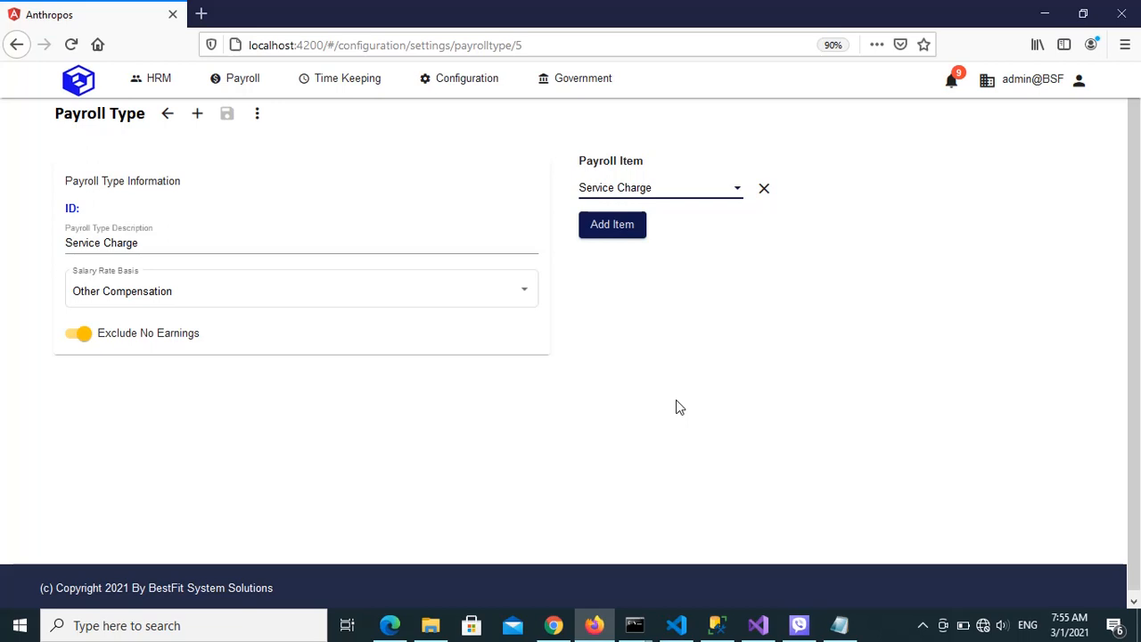
Check the Department item in the sc.txt notes and return to the payroll type record in Firefox
left_click(839, 627)
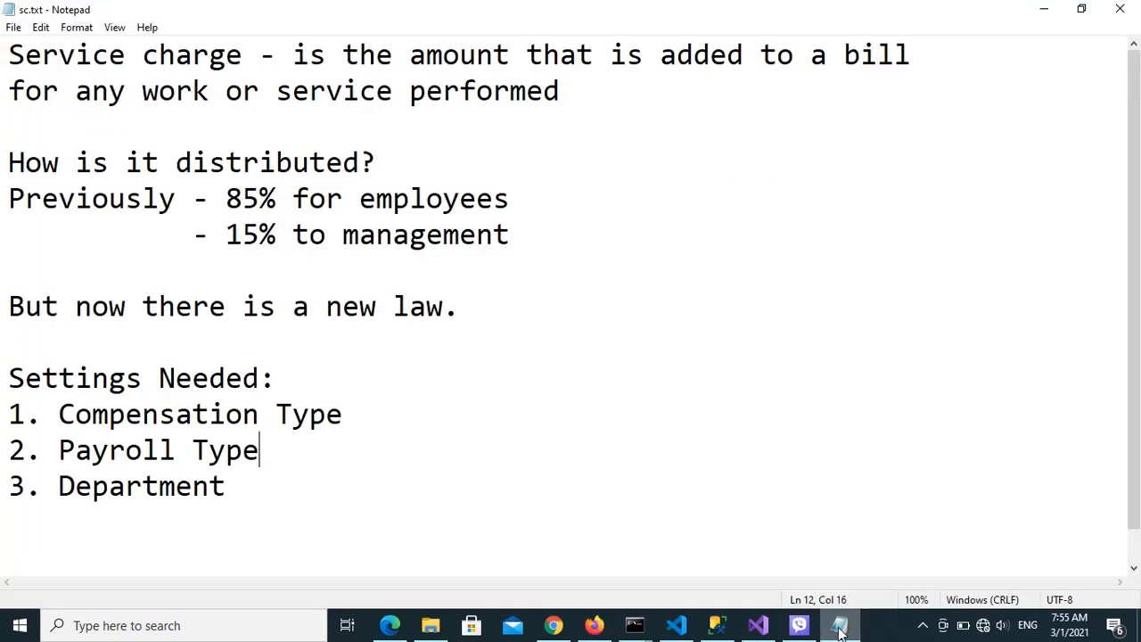
left_click_drag(59, 486, 254, 486)
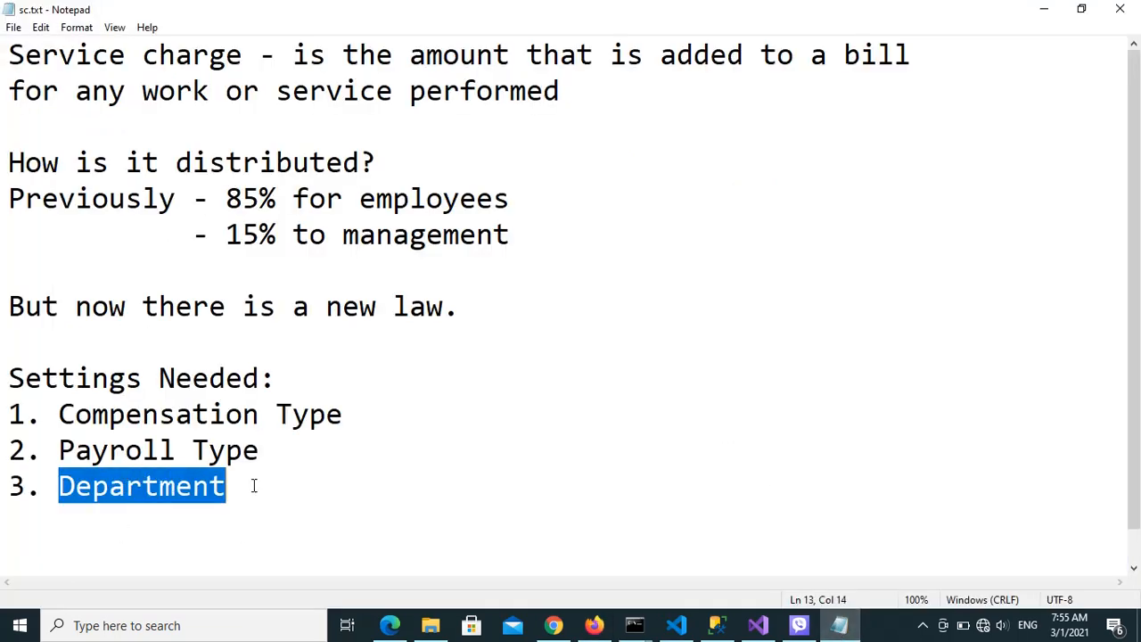
left_click(339, 505)
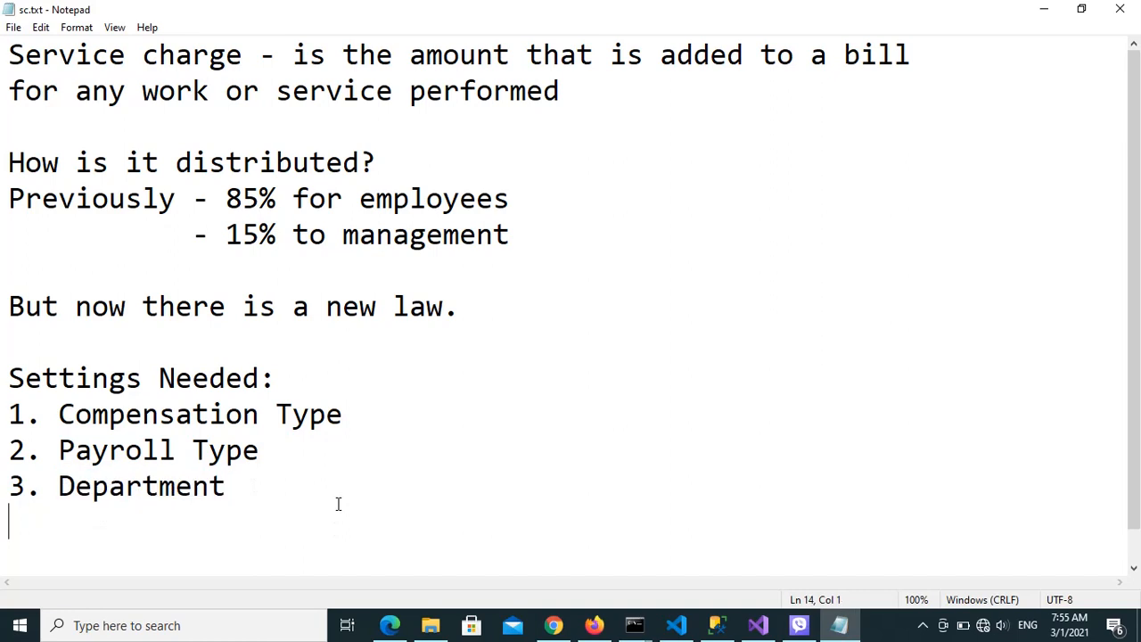
left_click(592, 623)
Open the Department settings and examine the SC Share Percent of the Technical and Sales departments
left_click(436, 81)
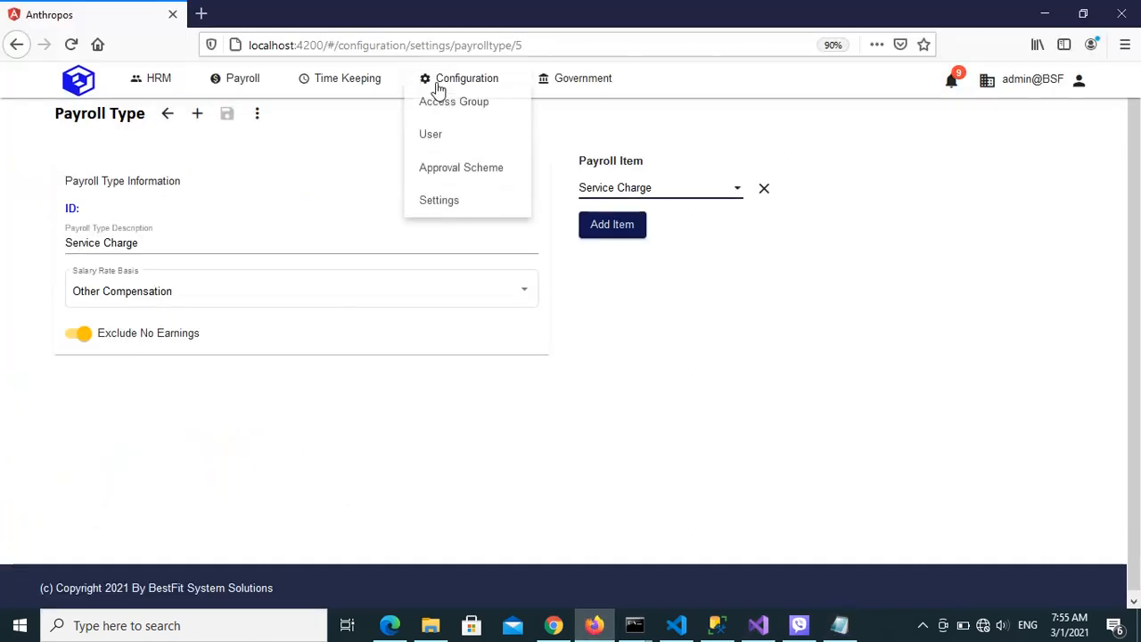
left_click(438, 212)
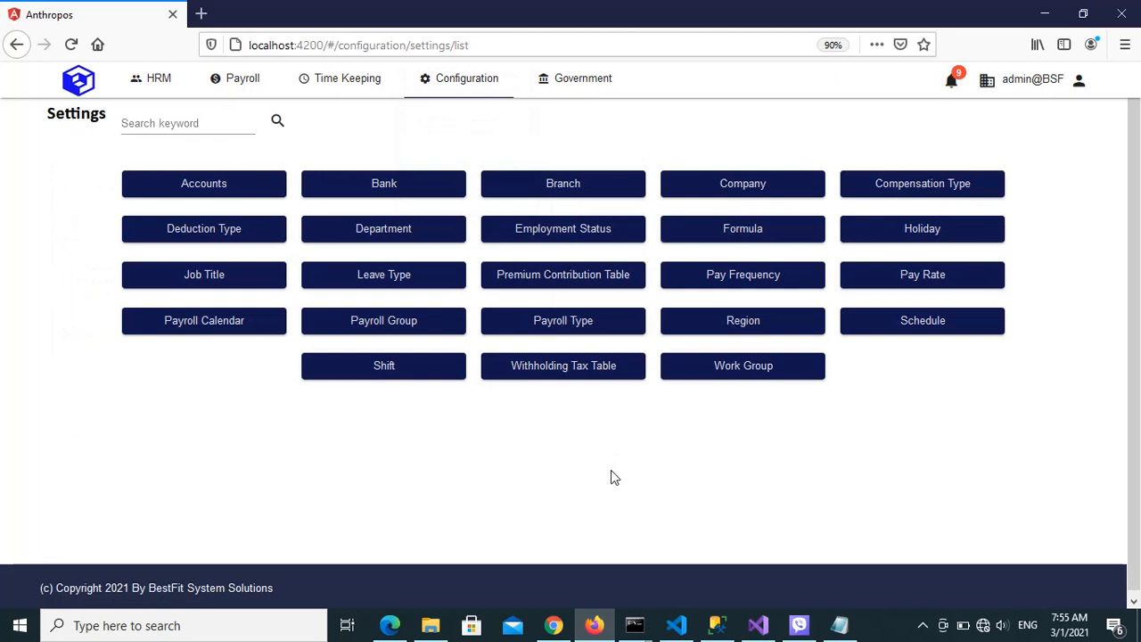
left_click(402, 228)
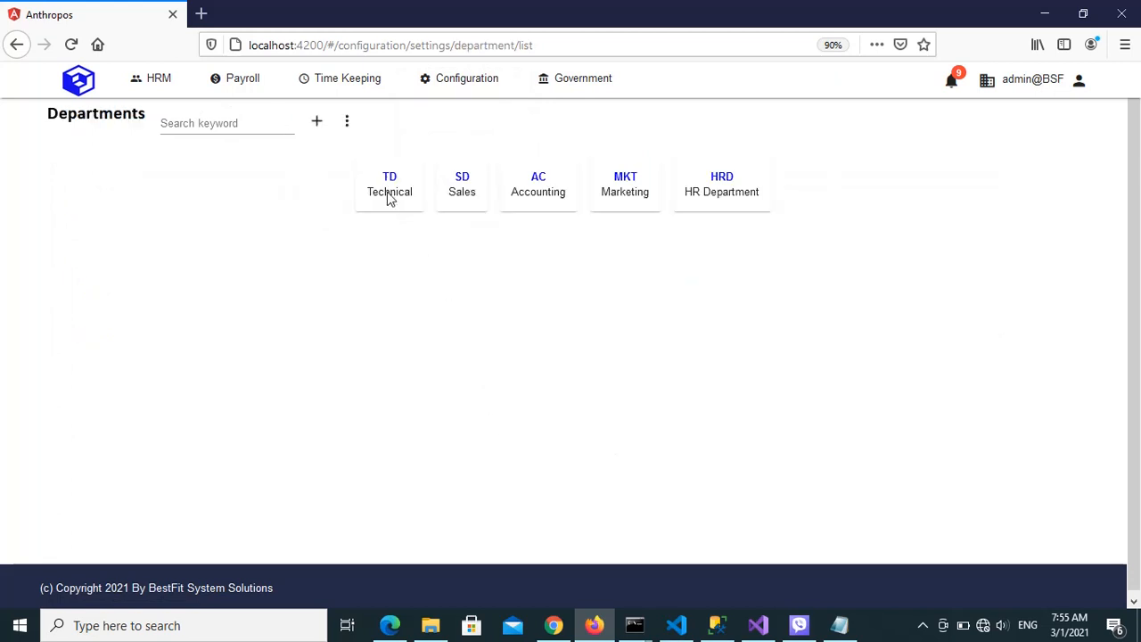
left_click(389, 181)
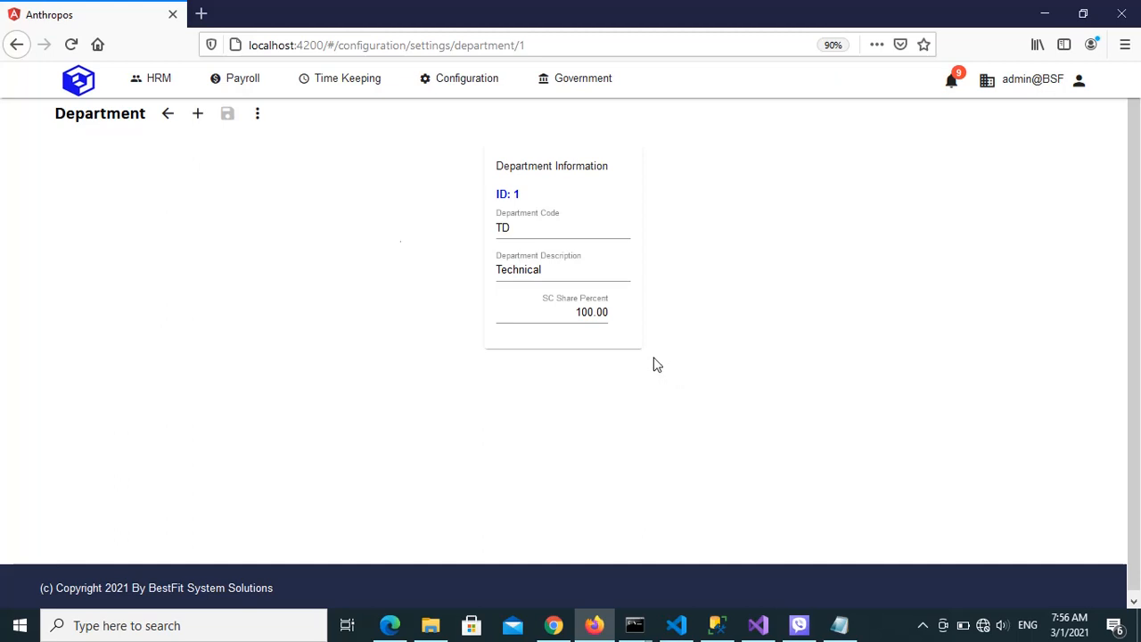
left_click(167, 114)
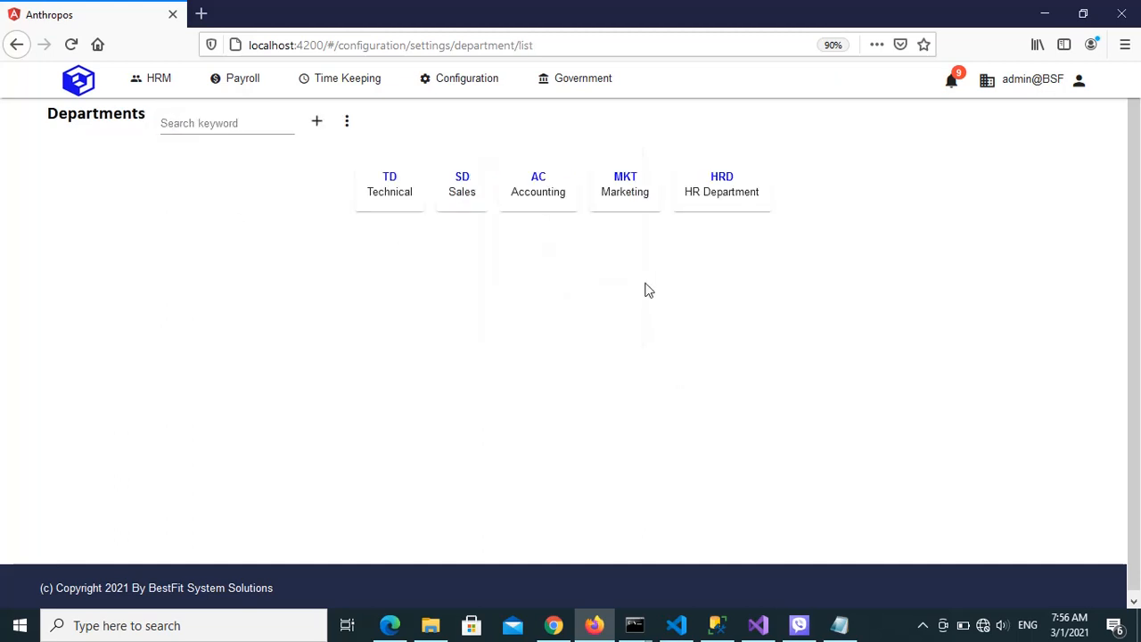
left_click(461, 183)
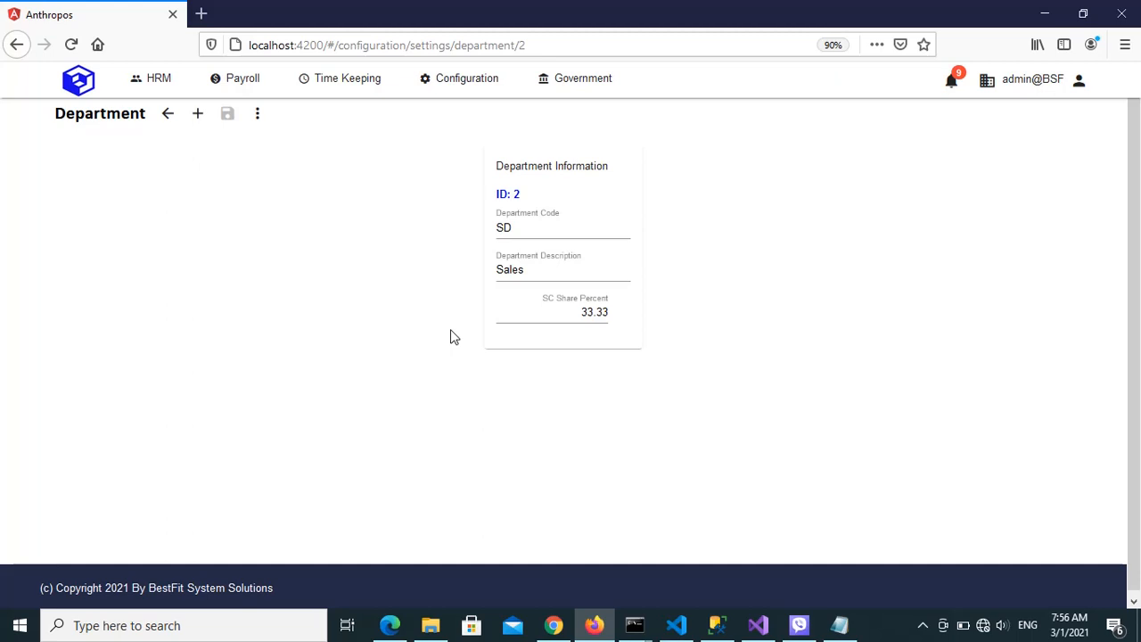
Check the settings list in the sc.txt notes, then return to Firefox and open the payroll Service Charges list
left_click(838, 625)
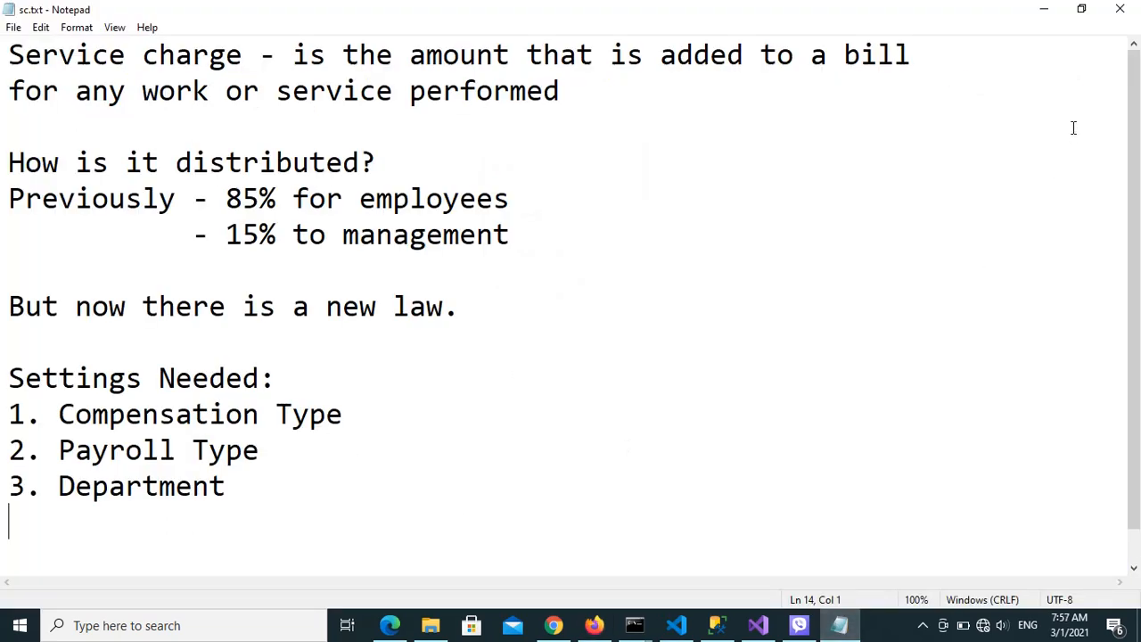
left_click(1039, 13)
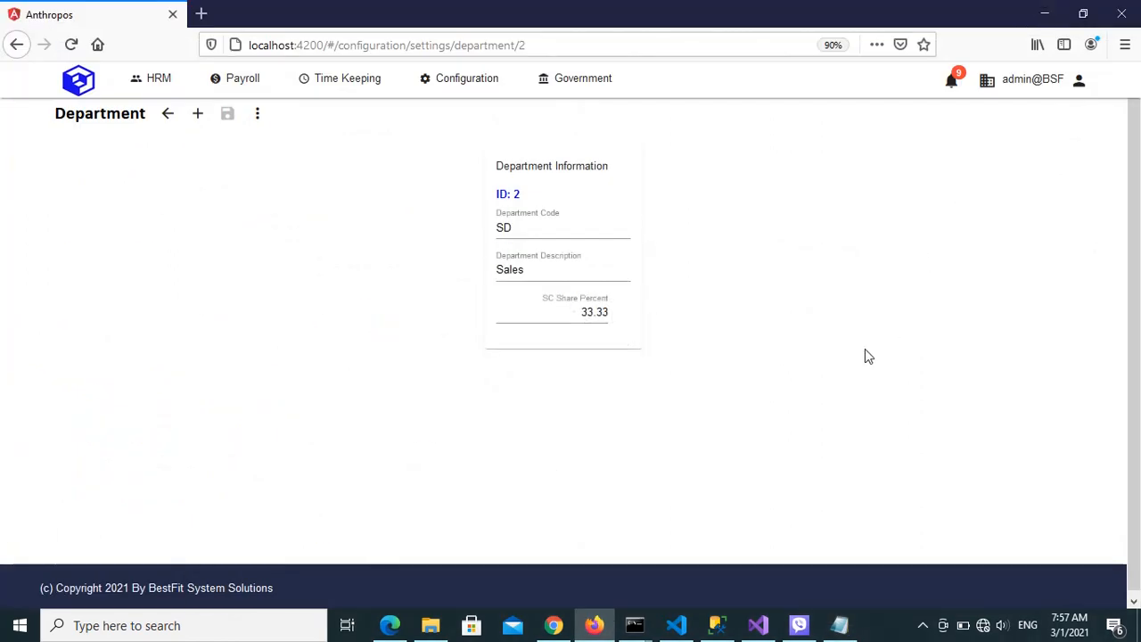
left_click(249, 82)
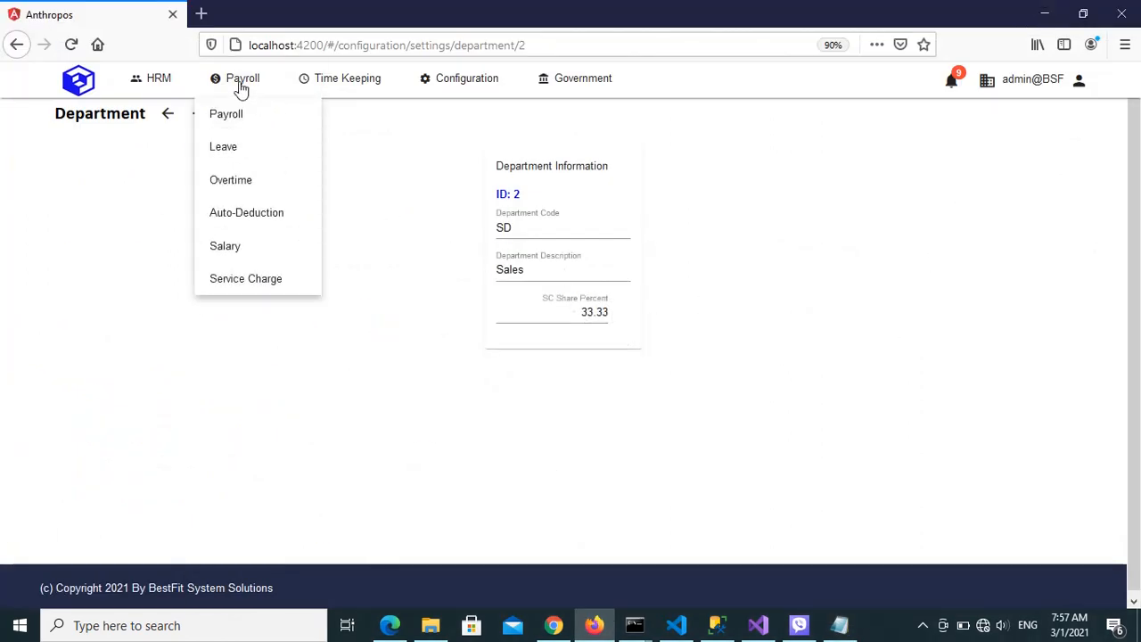
left_click(264, 281)
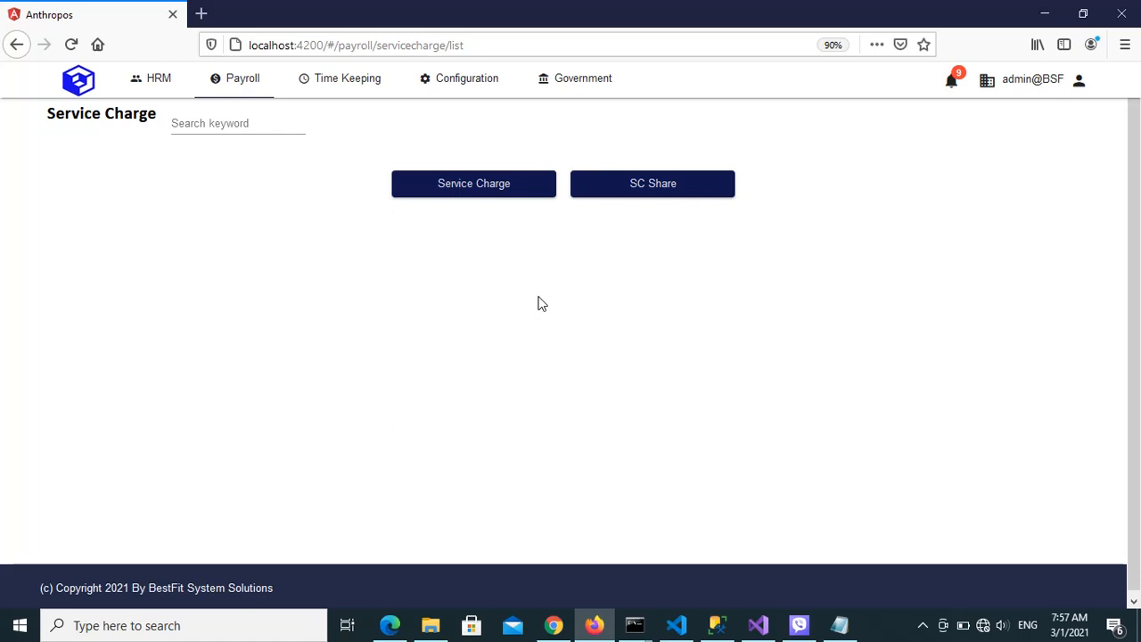
left_click(484, 195)
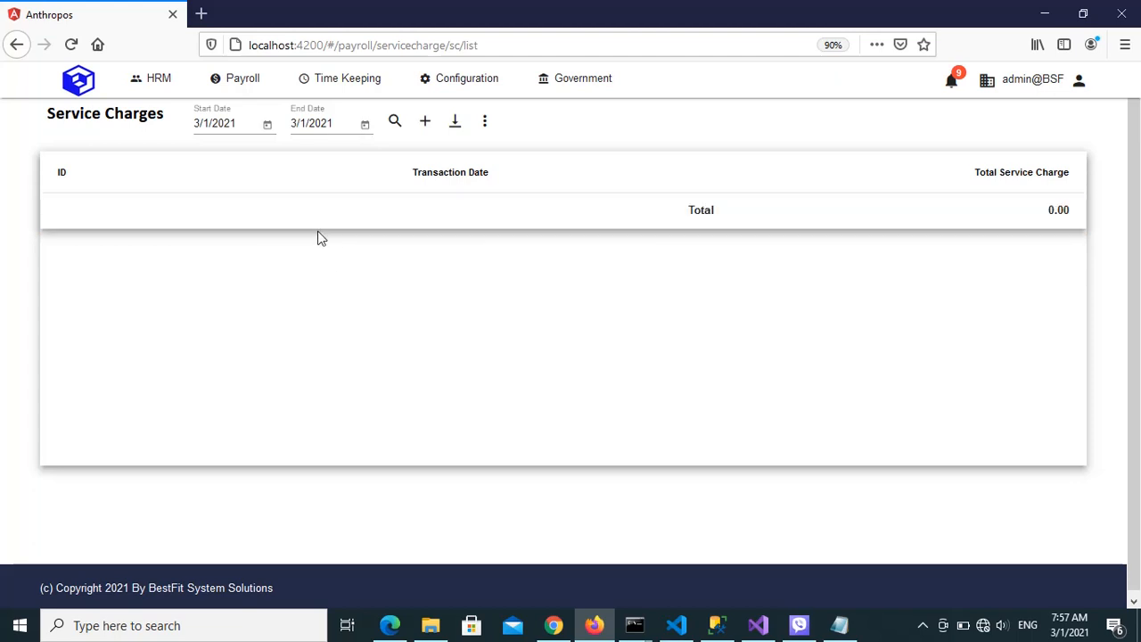
Go back to the payroll Service Charge page and open the SC Share list to view its columns
mouse_move(237, 93)
left_click(268, 287)
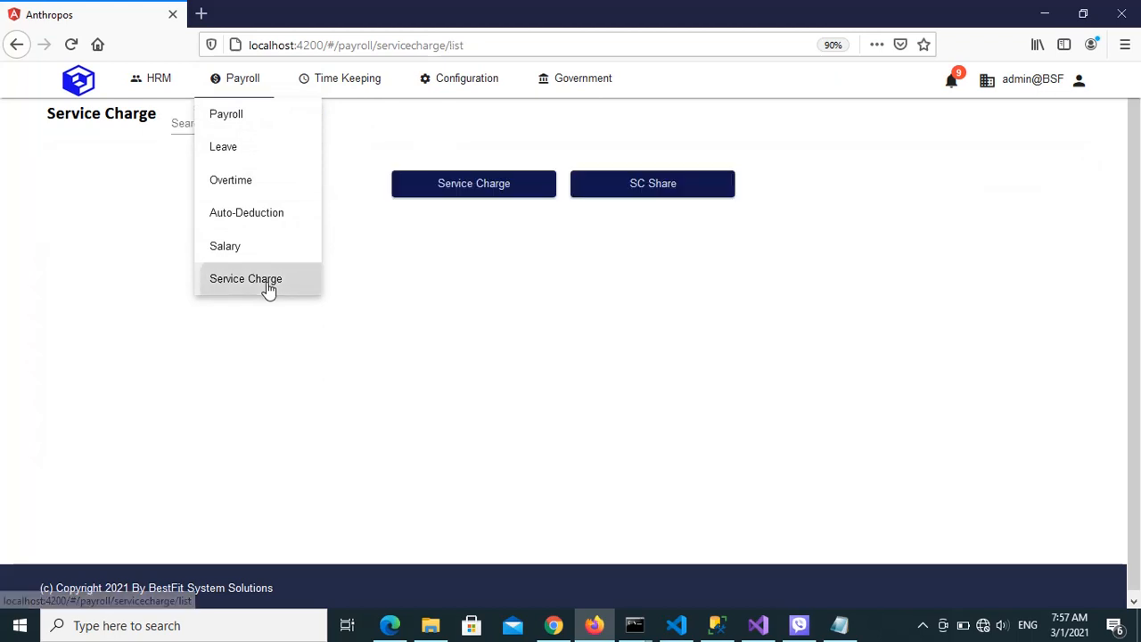
left_click(624, 191)
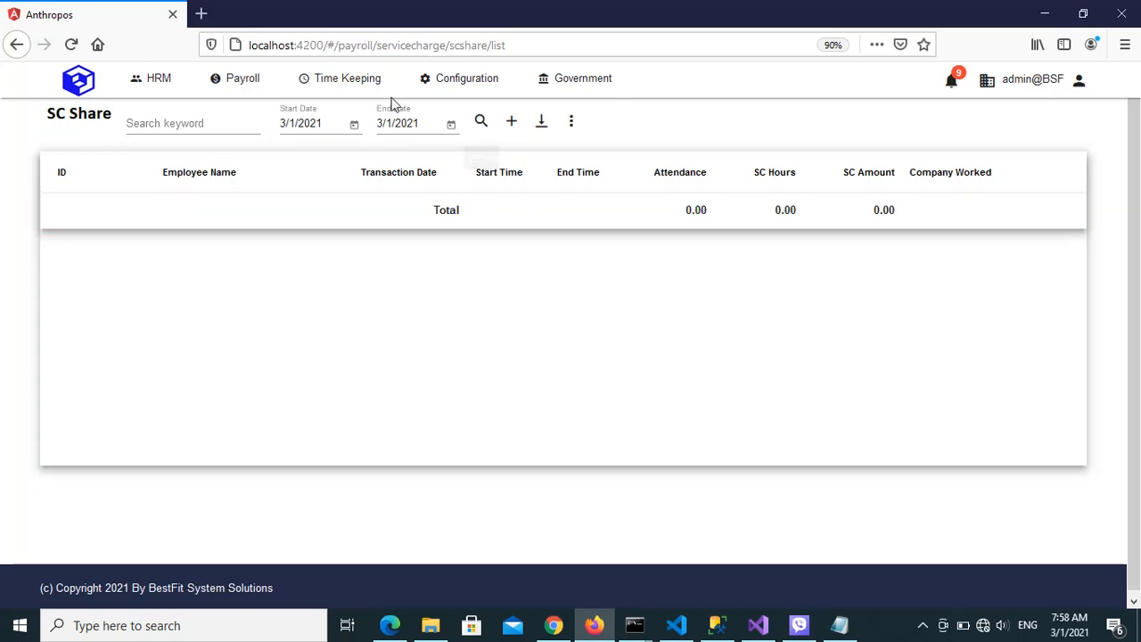
Leave the SC Share list and reopen the Service Charges list from the payroll Service Charge page
mouse_move(374, 91)
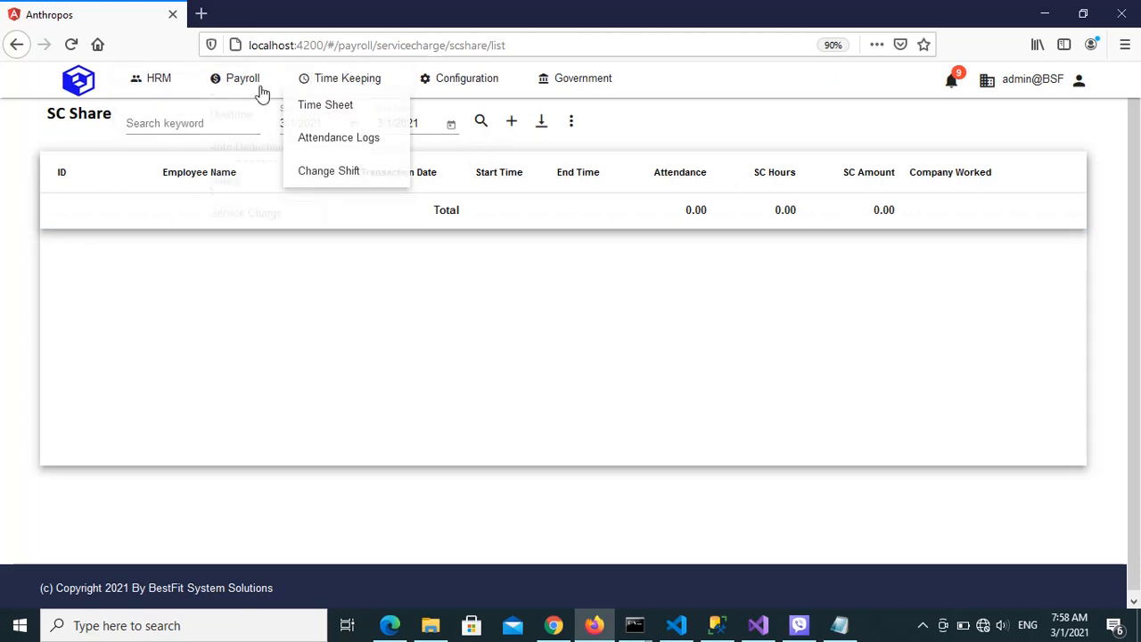
mouse_move(243, 82)
left_click(255, 289)
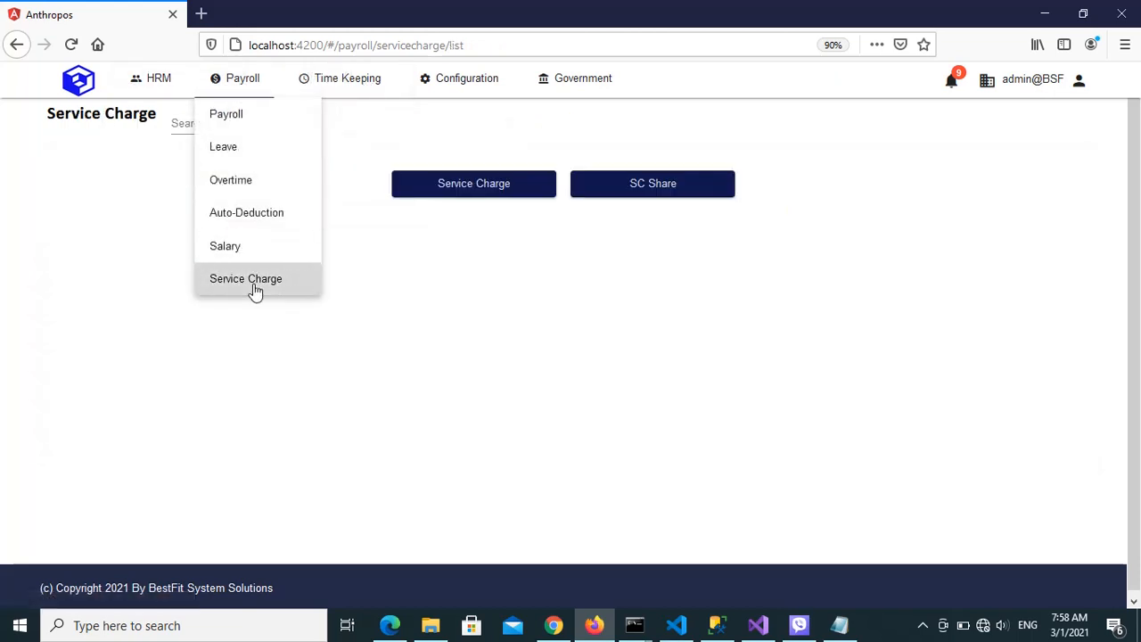
left_click(497, 185)
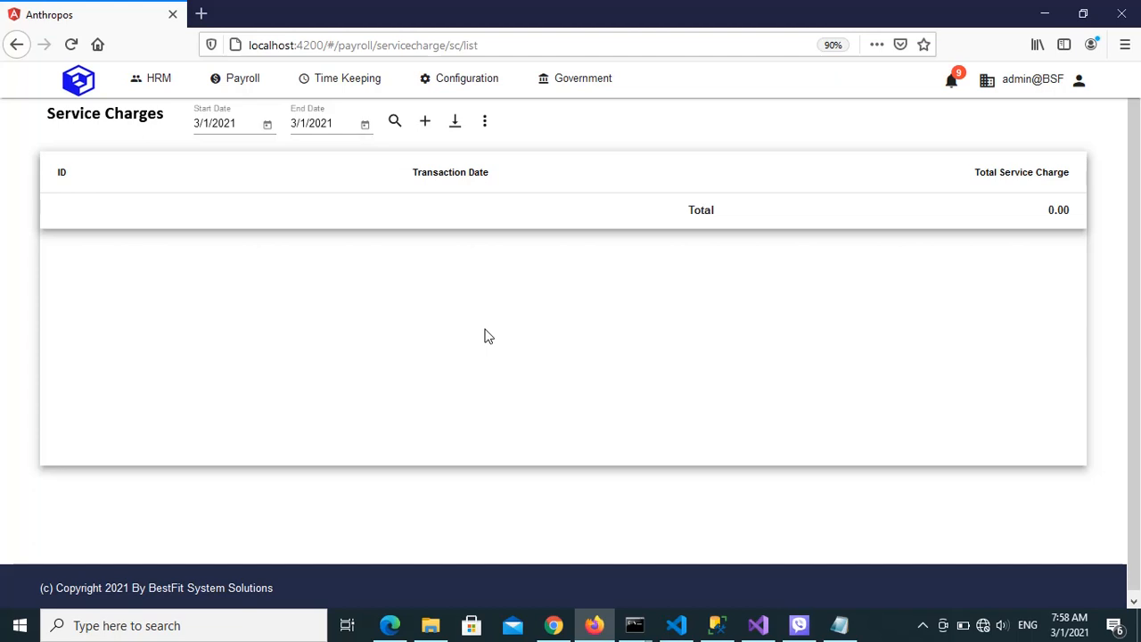
Switch to File Explorer and browse to C:\My Projects\LogsUploader\LogsUploader\bin\Release\net5.0
left_click(430, 625)
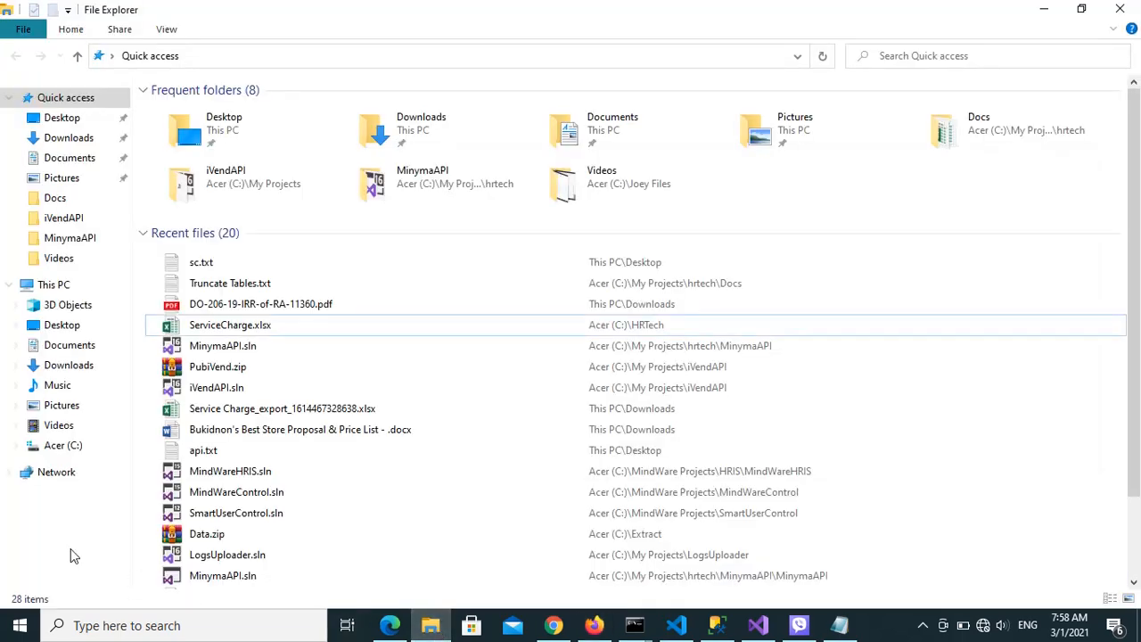
left_click(62, 445)
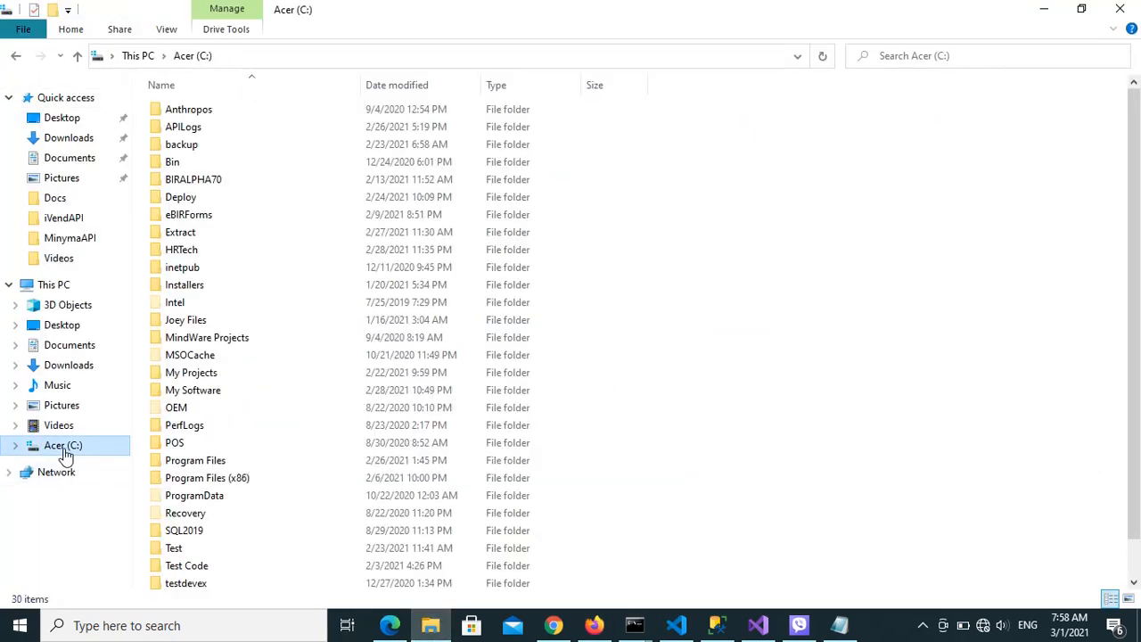
double_click(209, 374)
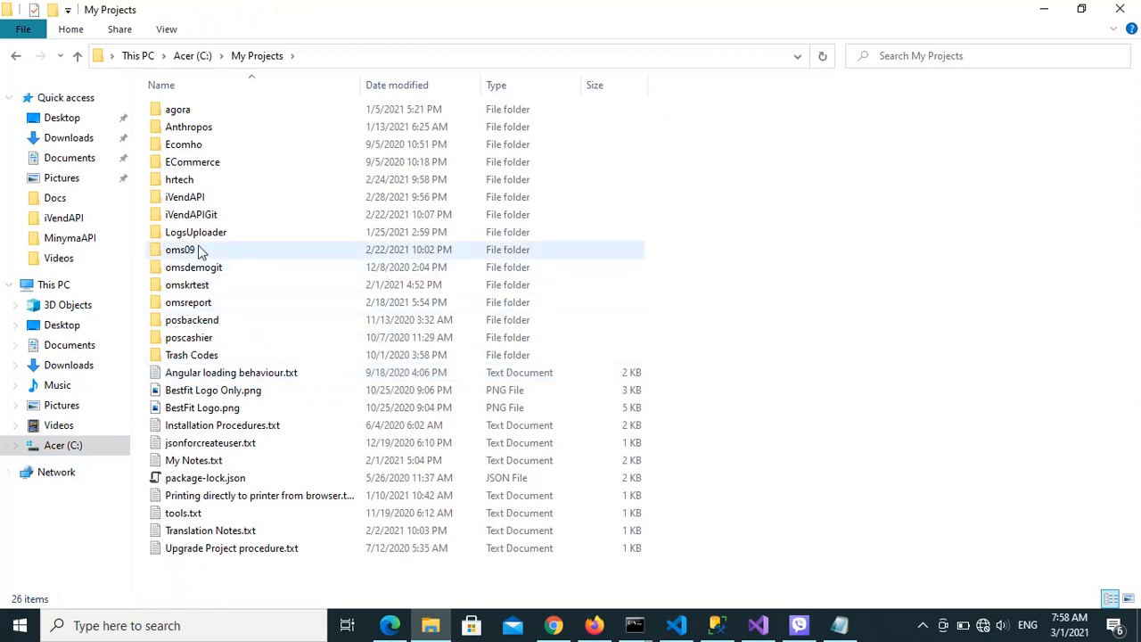
double_click(192, 181)
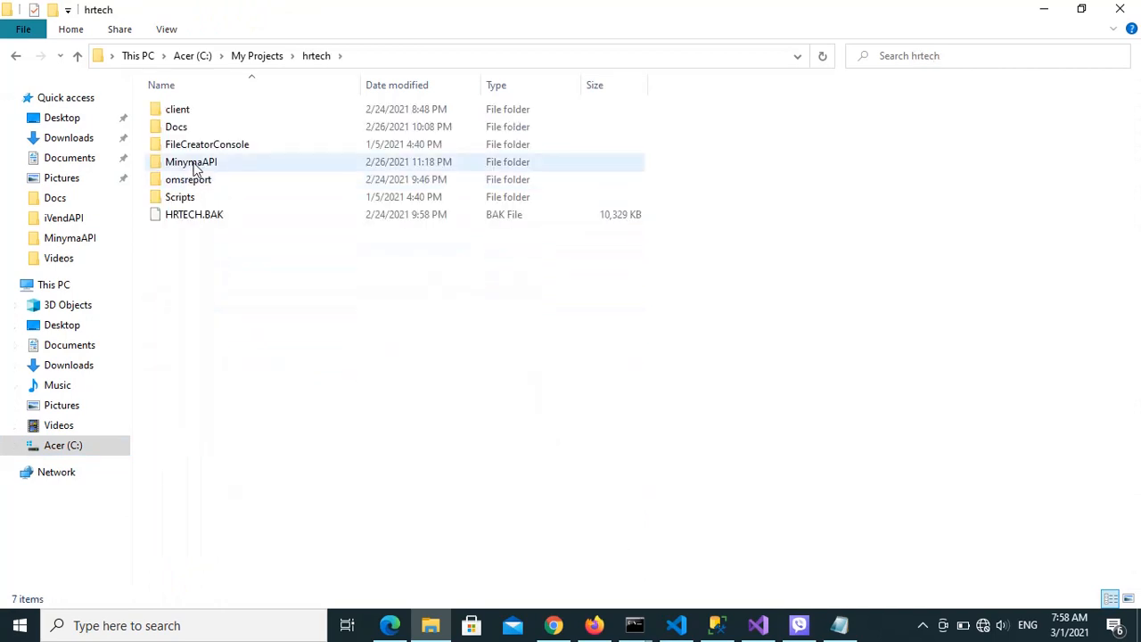
left_click(255, 59)
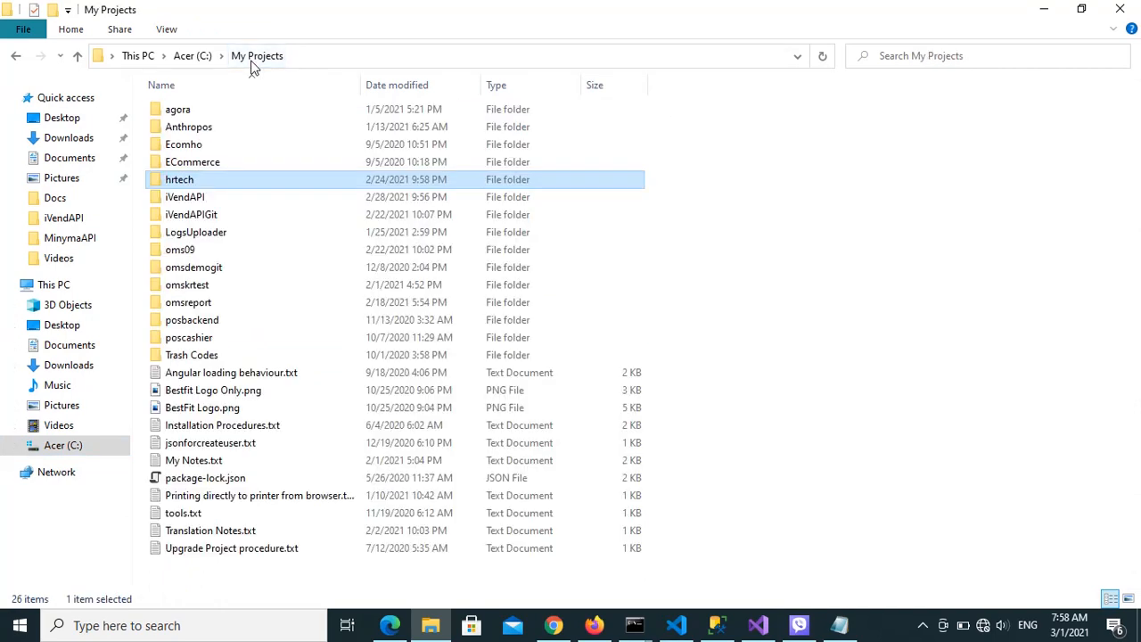
double_click(219, 232)
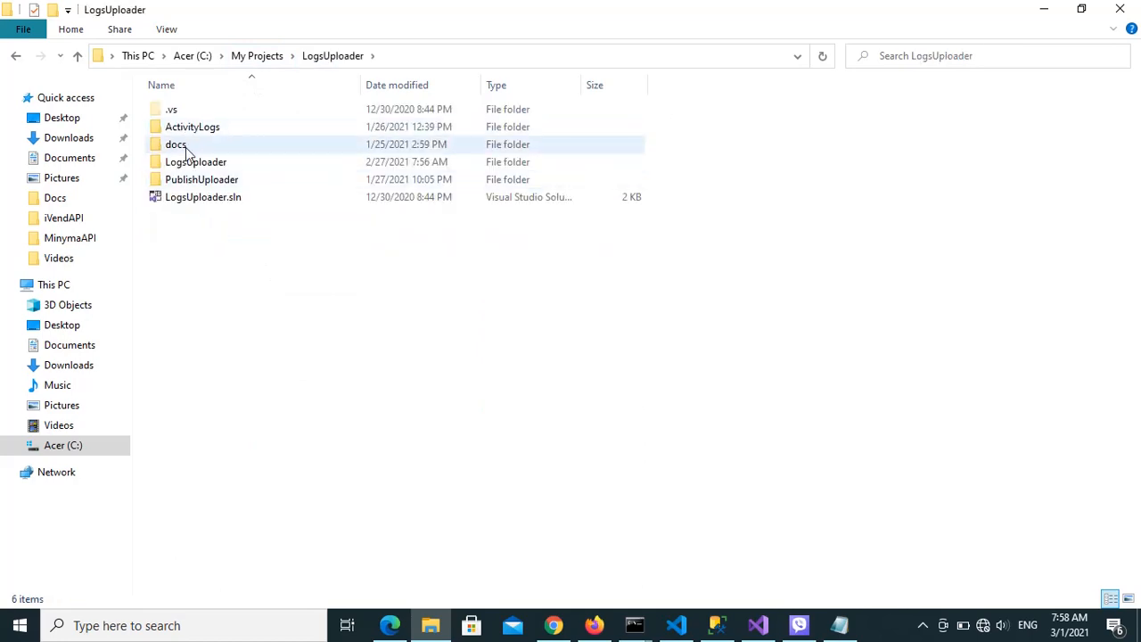
left_click(199, 167)
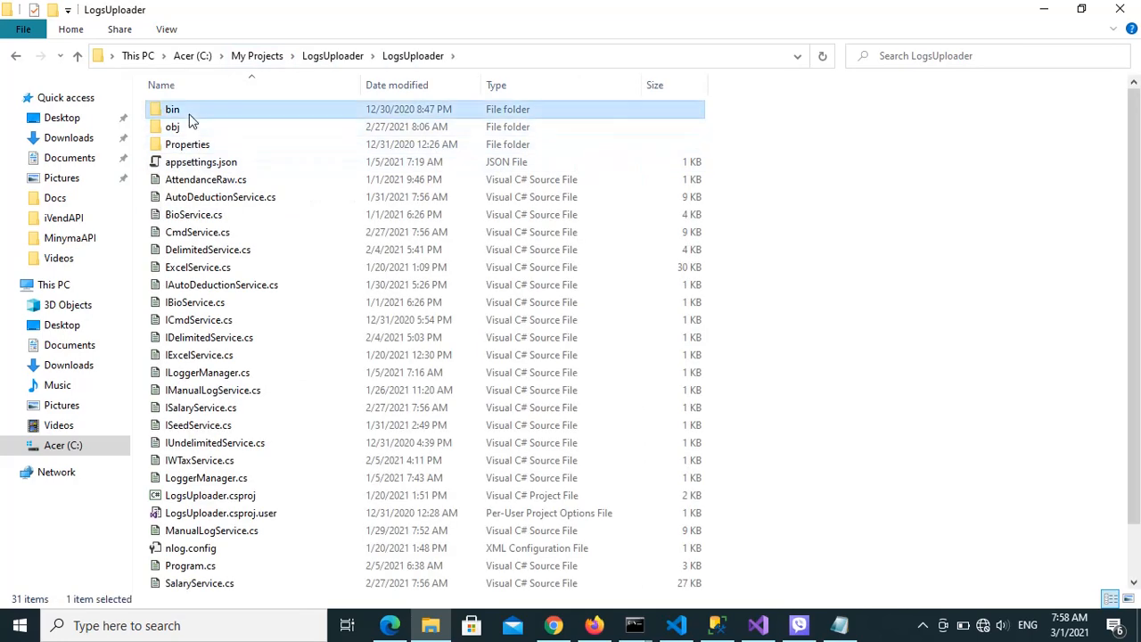
double_click(190, 112)
double_click(190, 126)
double_click(191, 116)
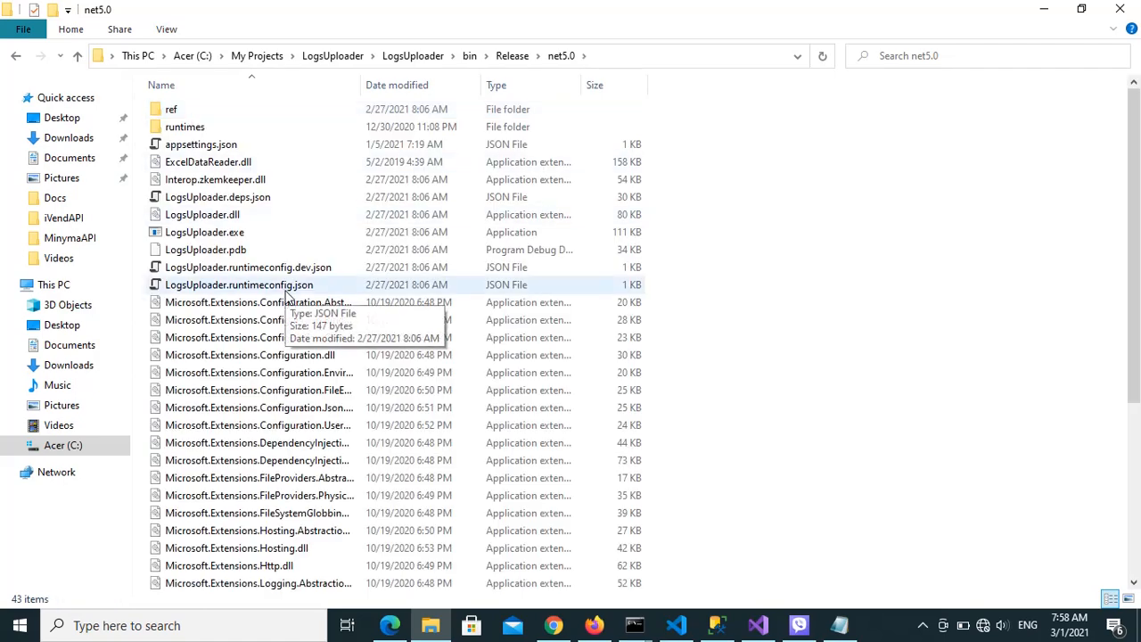
Open a new File Explorer window, browse to C:\HRTech and open the ServiceCharge.xlsx workbook
left_click(439, 629)
right_click(439, 629)
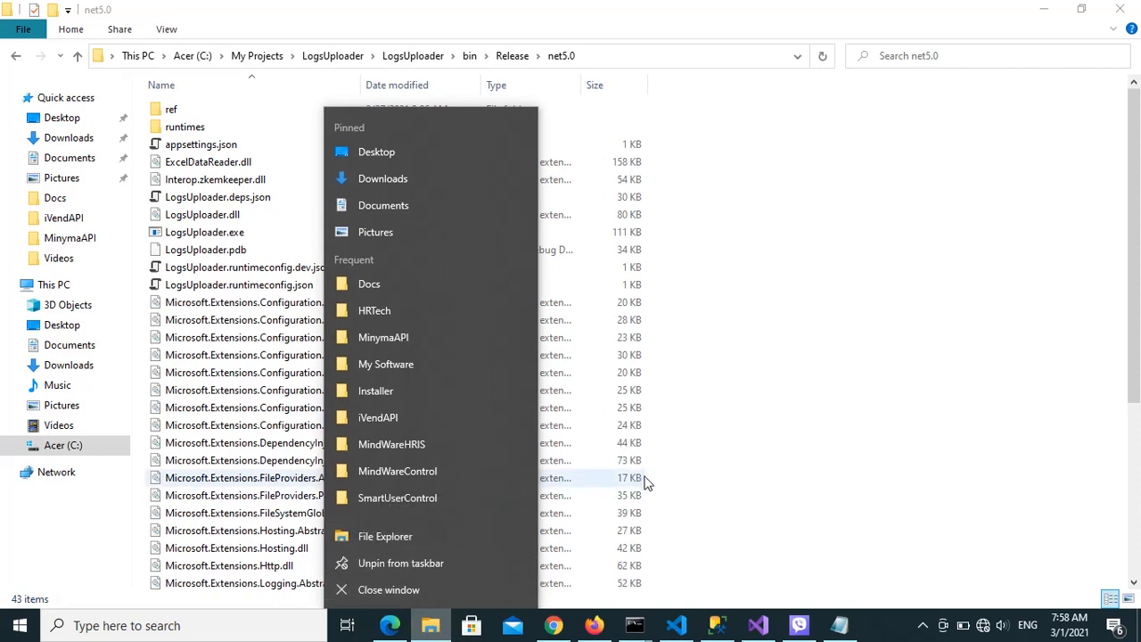
left_click(388, 538)
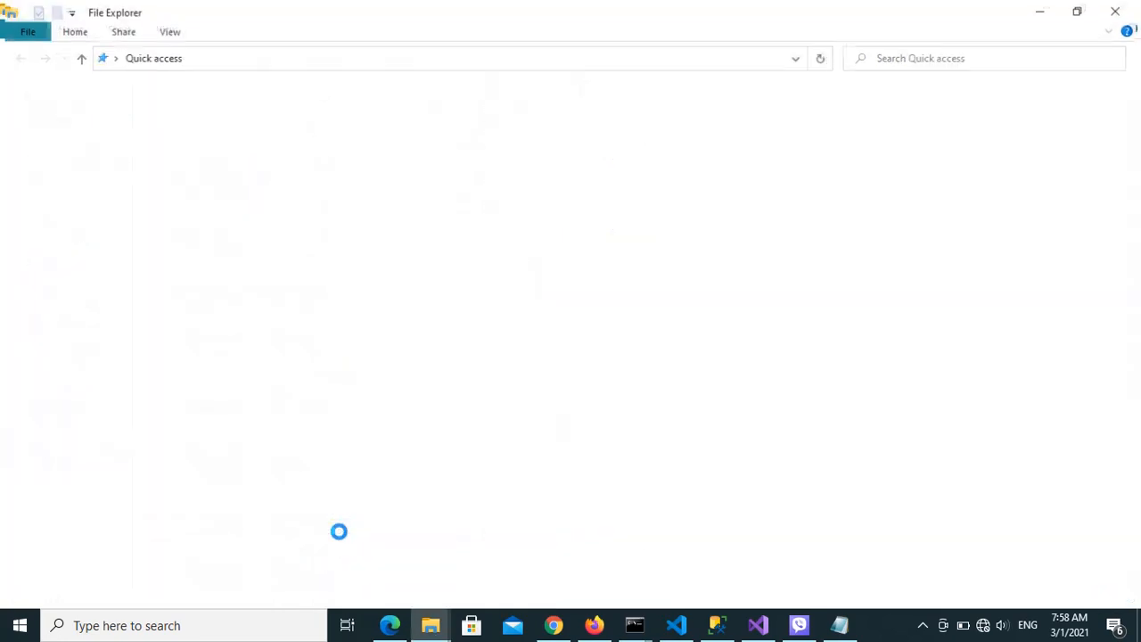
left_click(70, 445)
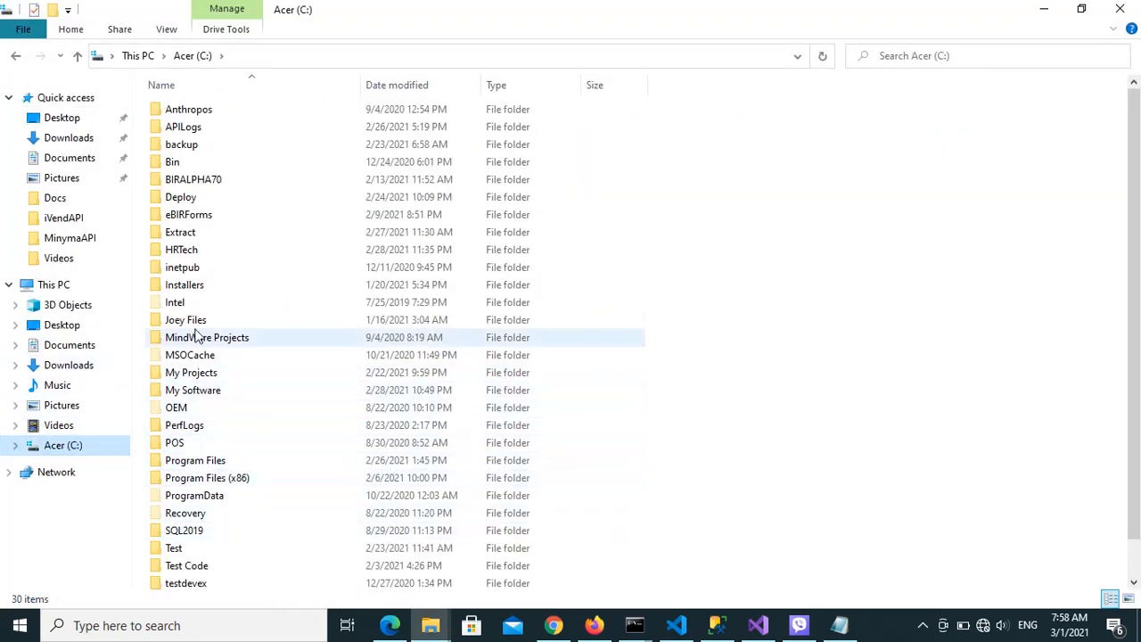
double_click(183, 251)
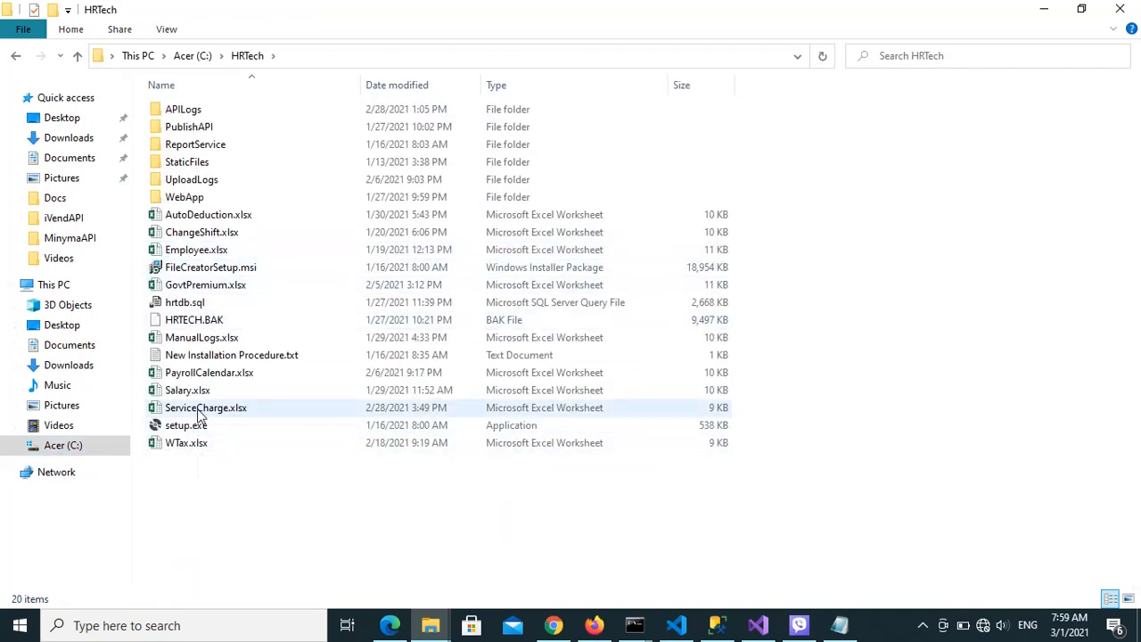
left_click(199, 416)
double_click(200, 416)
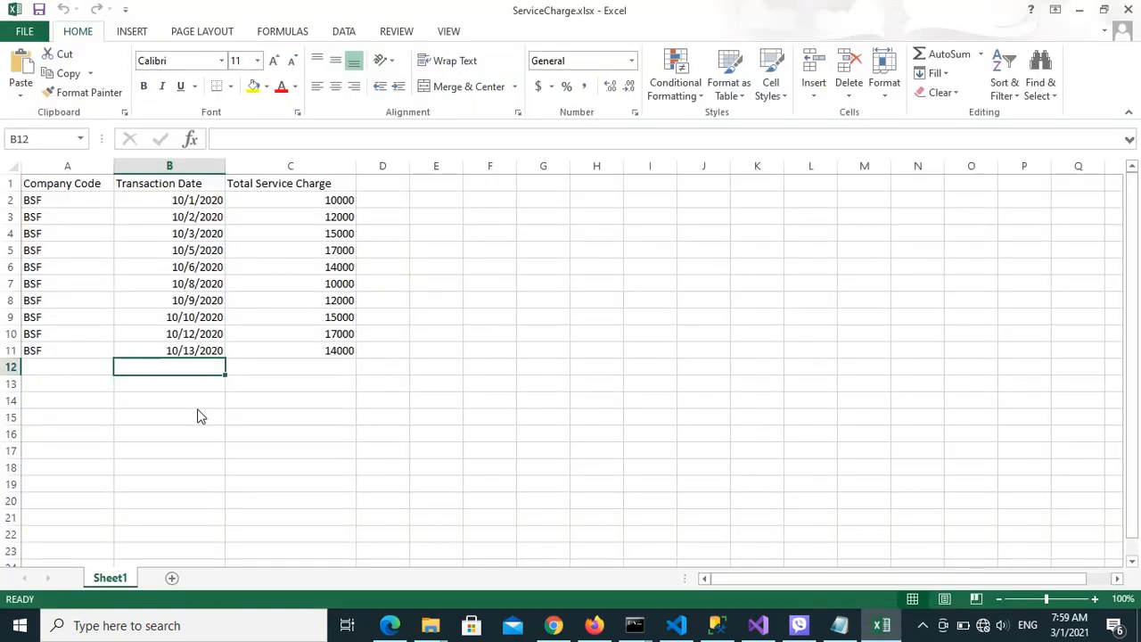
Examine the Company Code, Transaction Date and Total Service Charge columns in the service charge sheet
left_click(74, 216)
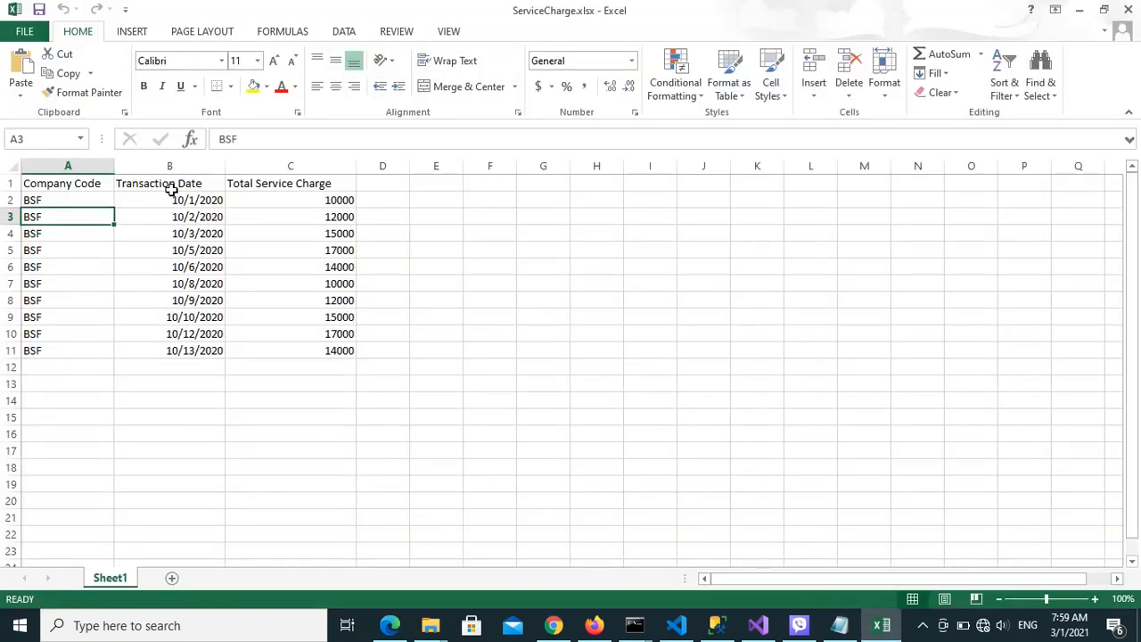
left_click(171, 188)
left_click(283, 183)
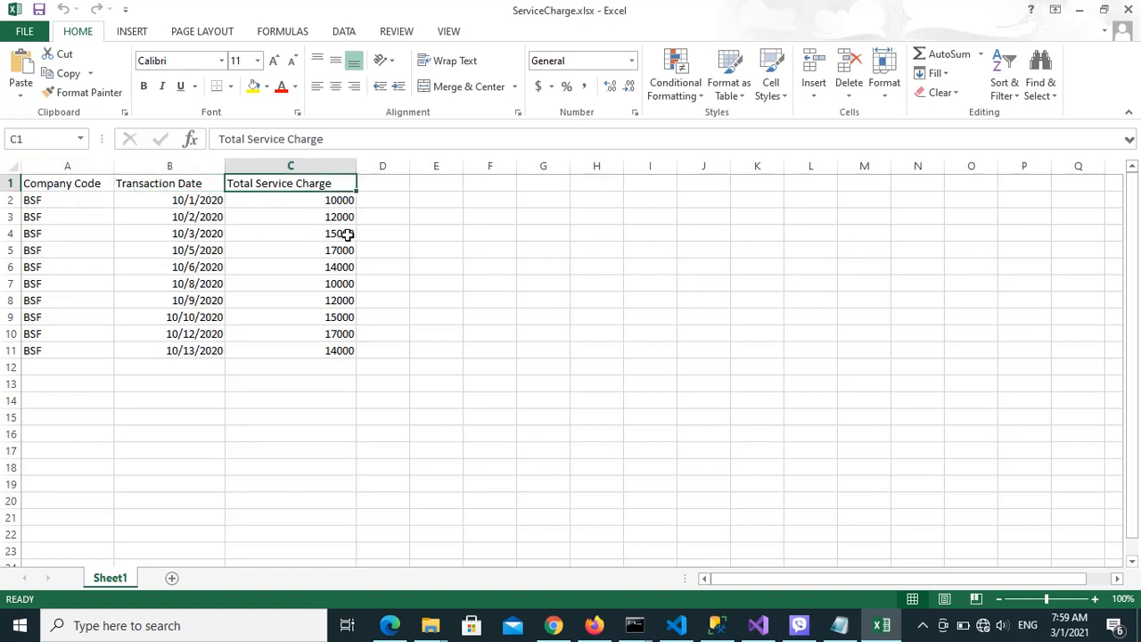
key("Down")
key("Down")
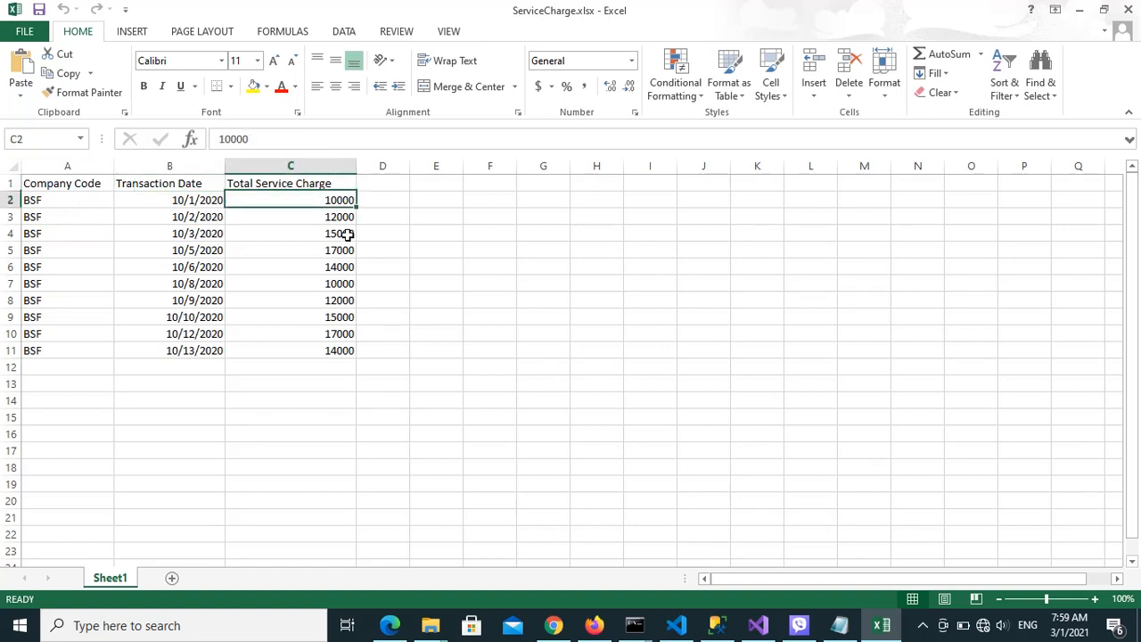
key("Left")
key("Left")
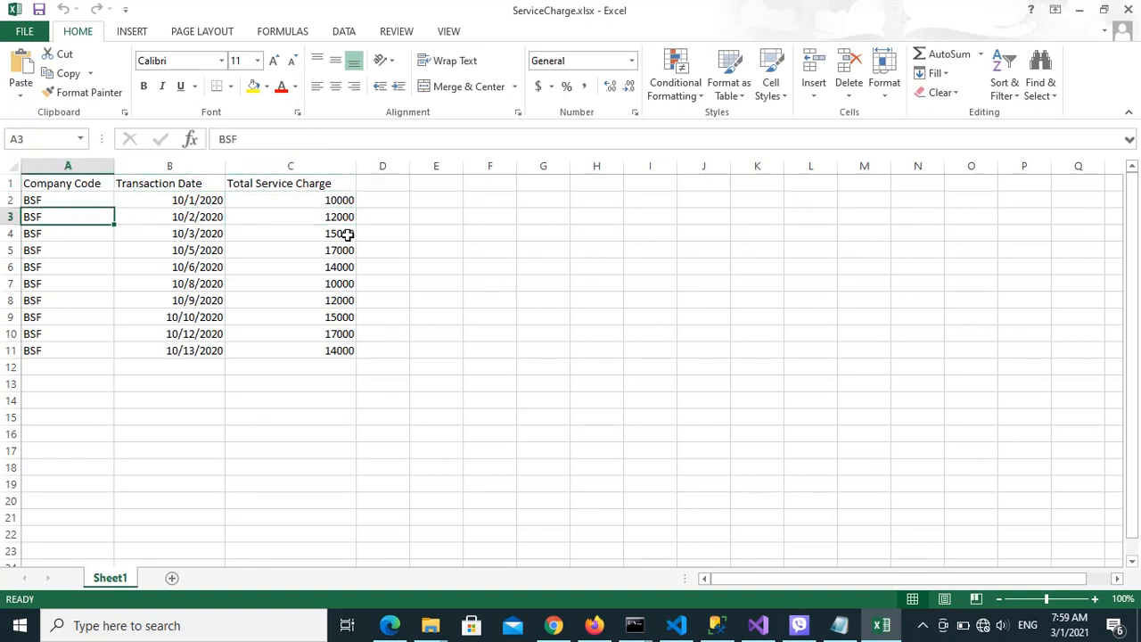
key("Up")
key("Right")
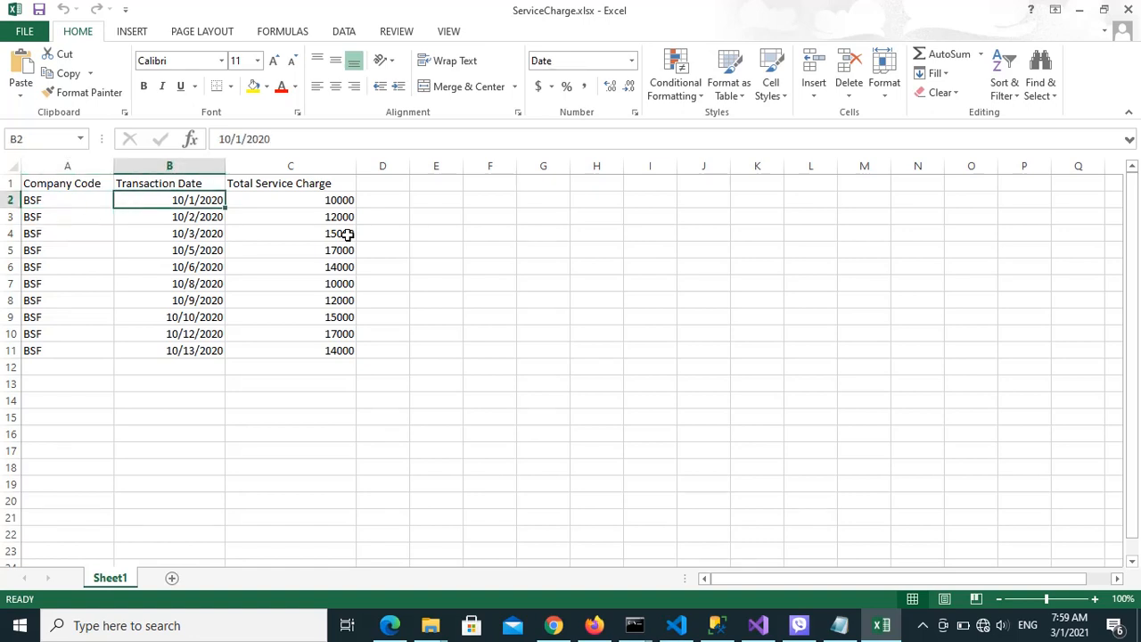
Go through the service charge amounts and transaction dates from the first record to the last
key("Right")
key("Down")
key("Down")
key("Down")
key("Down")
key("Down")
key("Down")
key("Down")
key("Down")
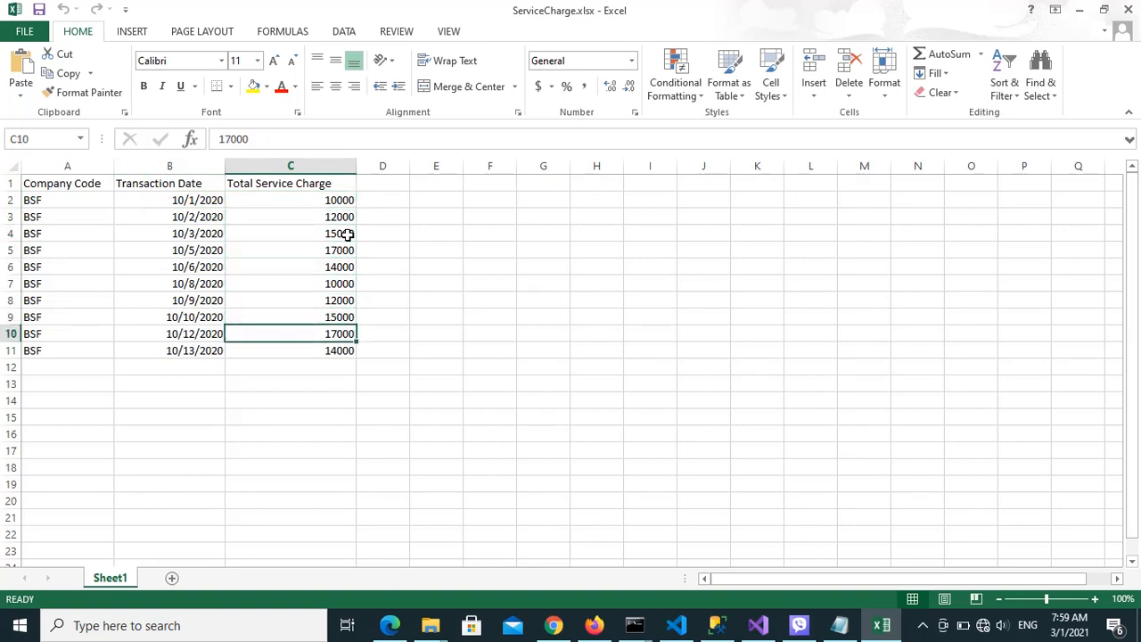
key("Down")
key("Left")
key("Up")
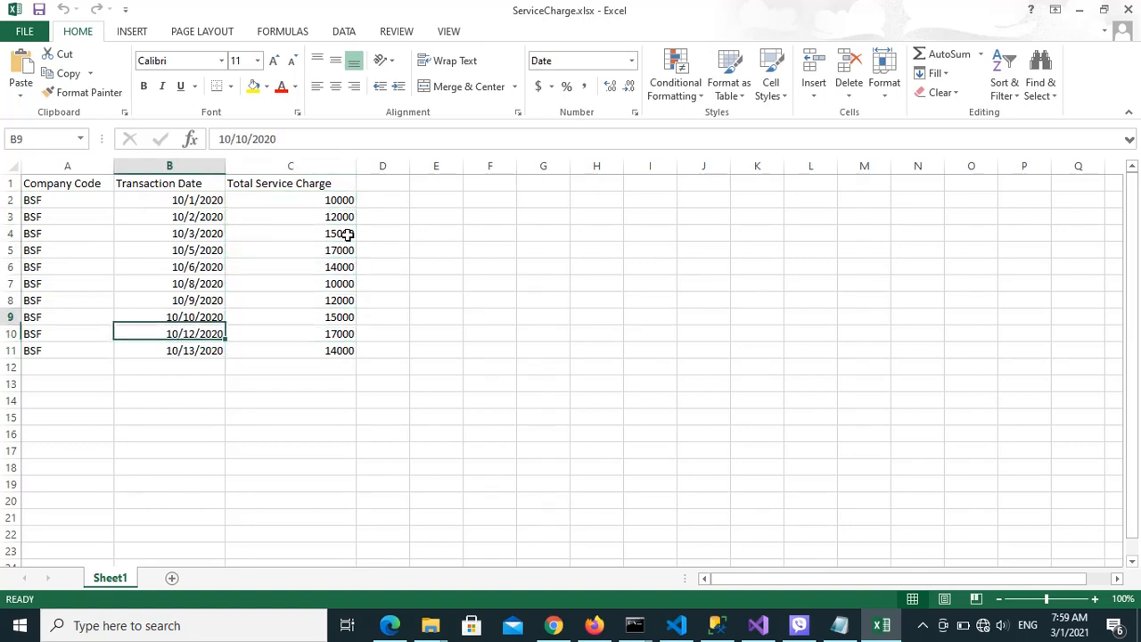
key("Up")
key("Up")
key("Up")
key("Up")
key("Up")
key("Up")
key("Up")
key("Up")
key("Up")
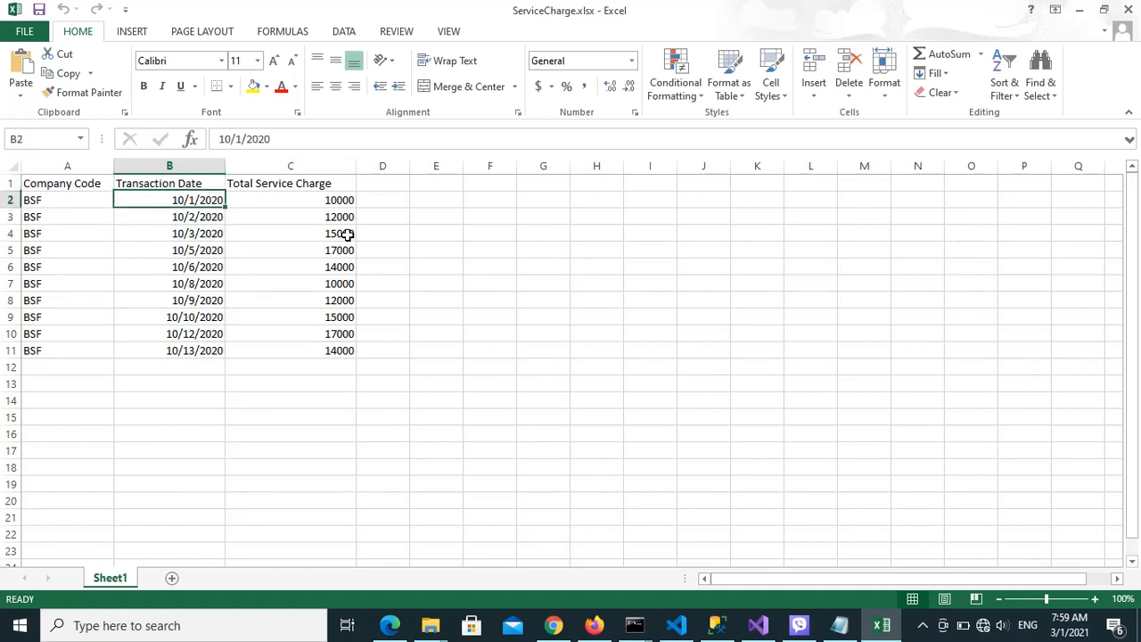
key("Down")
key("Down")
key("Down")
key("Down")
key("Down")
key("Down")
key("Down")
key("Down")
key("Down")
key("Down")
key("Down")
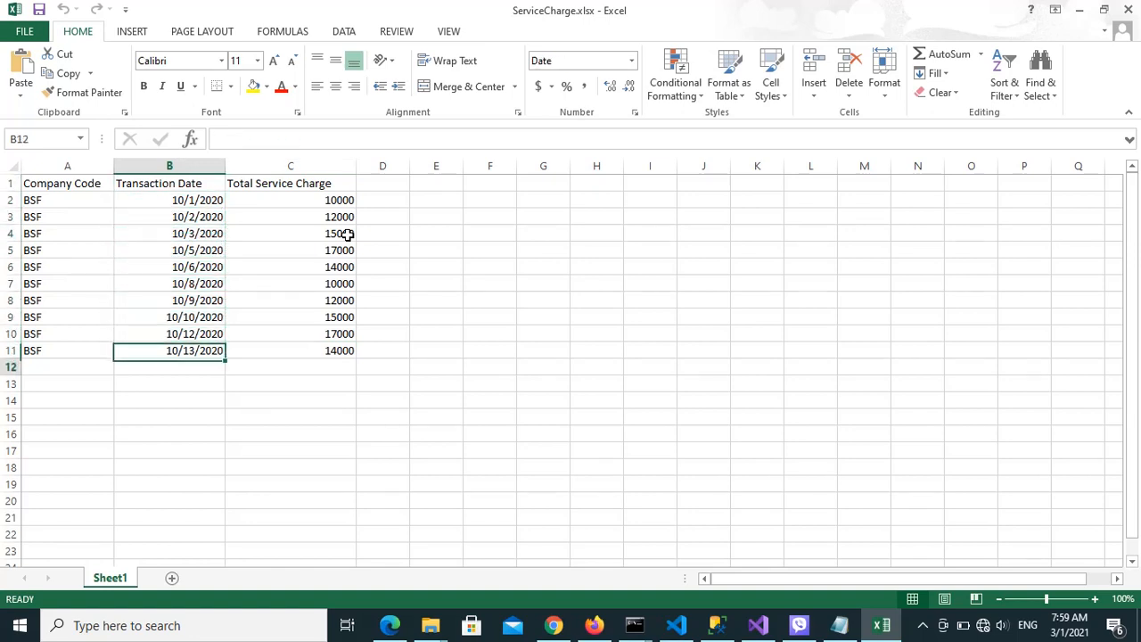
key("Up")
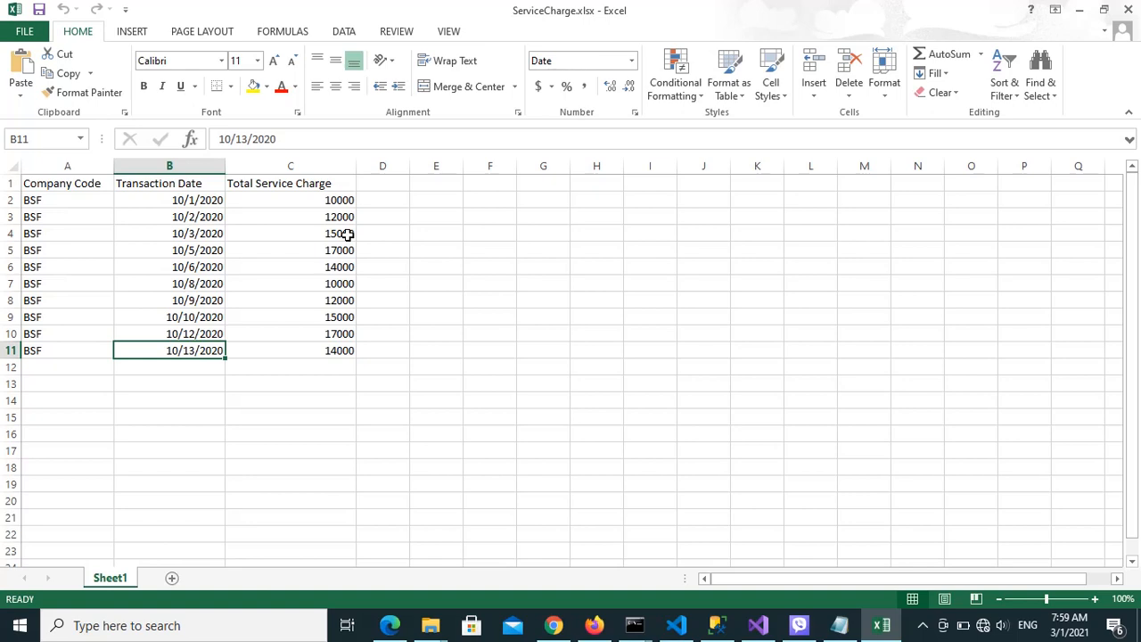
key("Right")
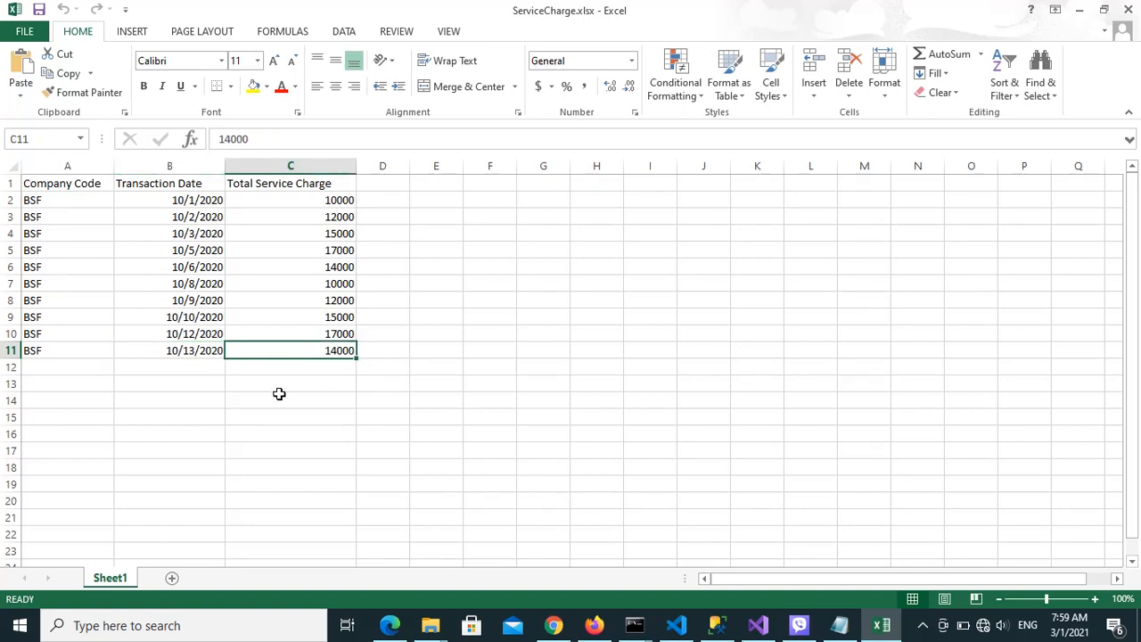
Check the company code, date and amount across the 10/2/2020 record, and close the workbook
left_click(322, 332)
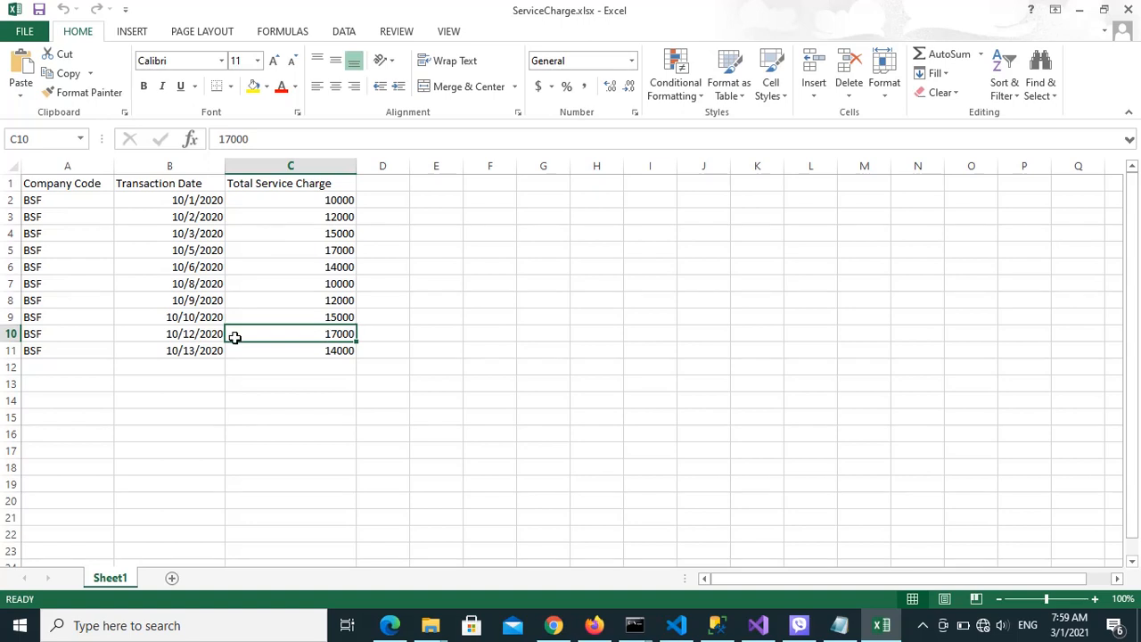
left_click(70, 214)
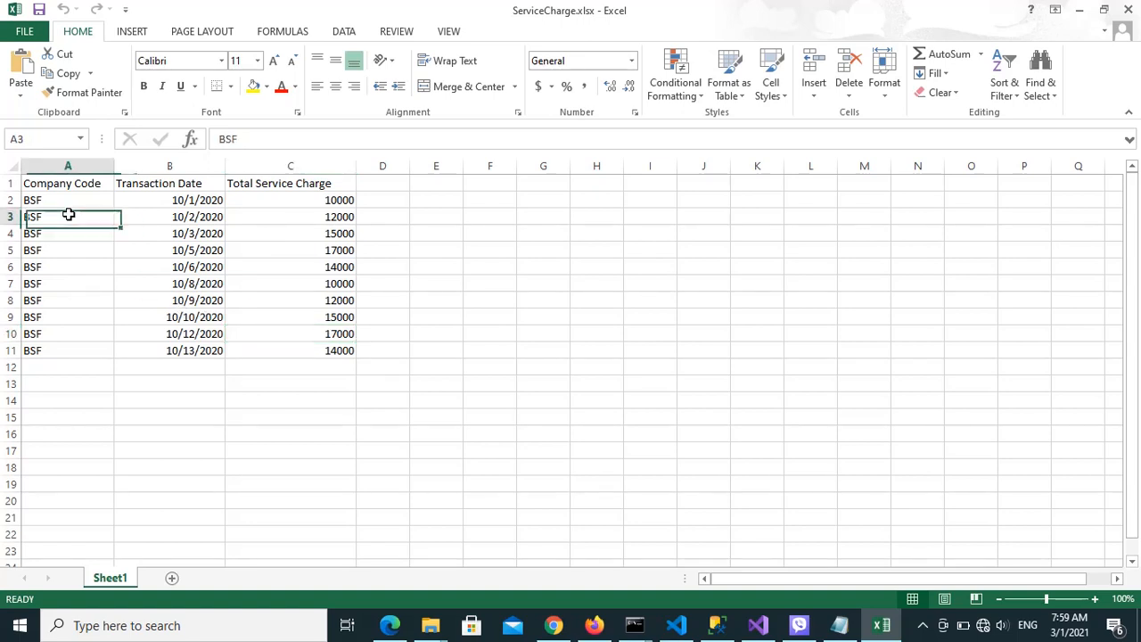
key("Right")
key("Right")
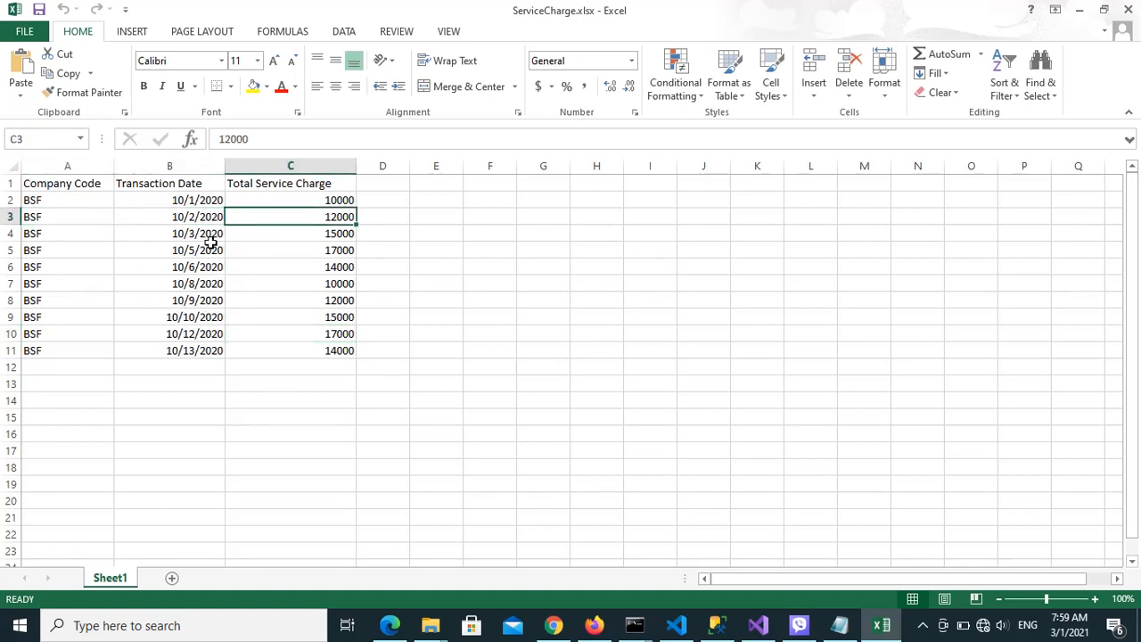
key("Left")
key("Left")
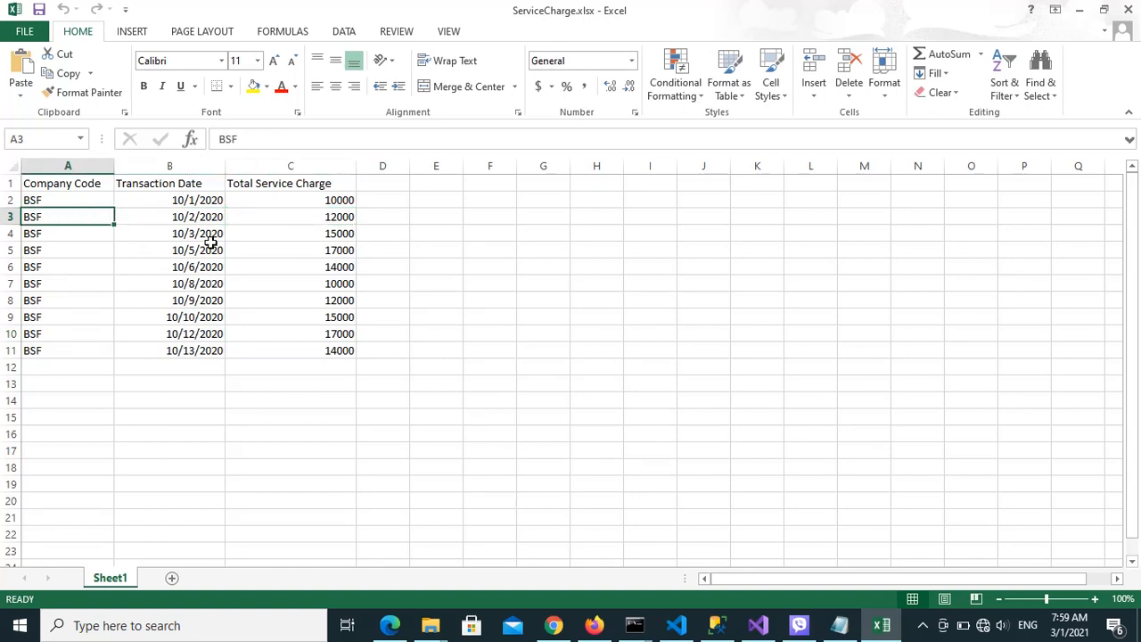
key("Right")
key("Right")
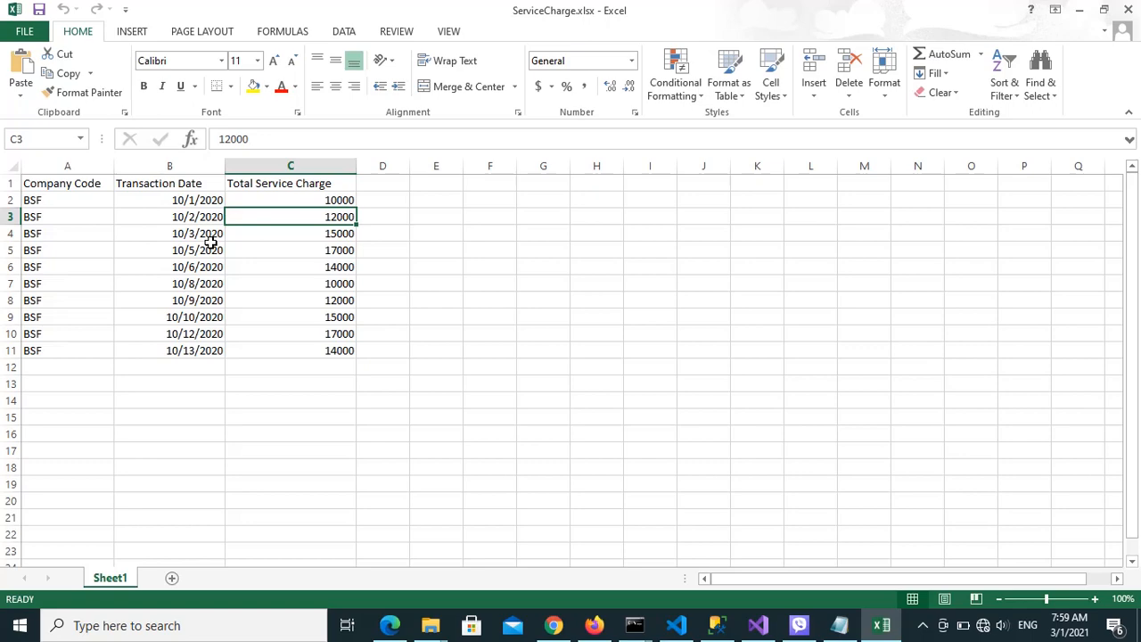
left_click(1127, 10)
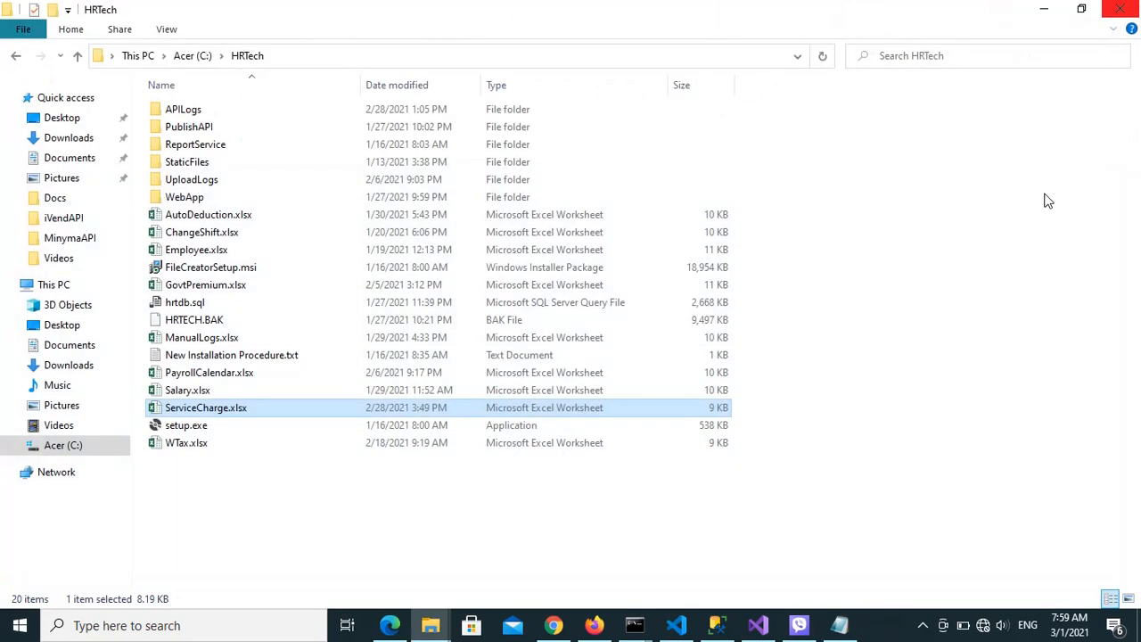
Return to the net5.0 folder, run LogsUploader.exe and execute the command "upload sc"
left_click(437, 628)
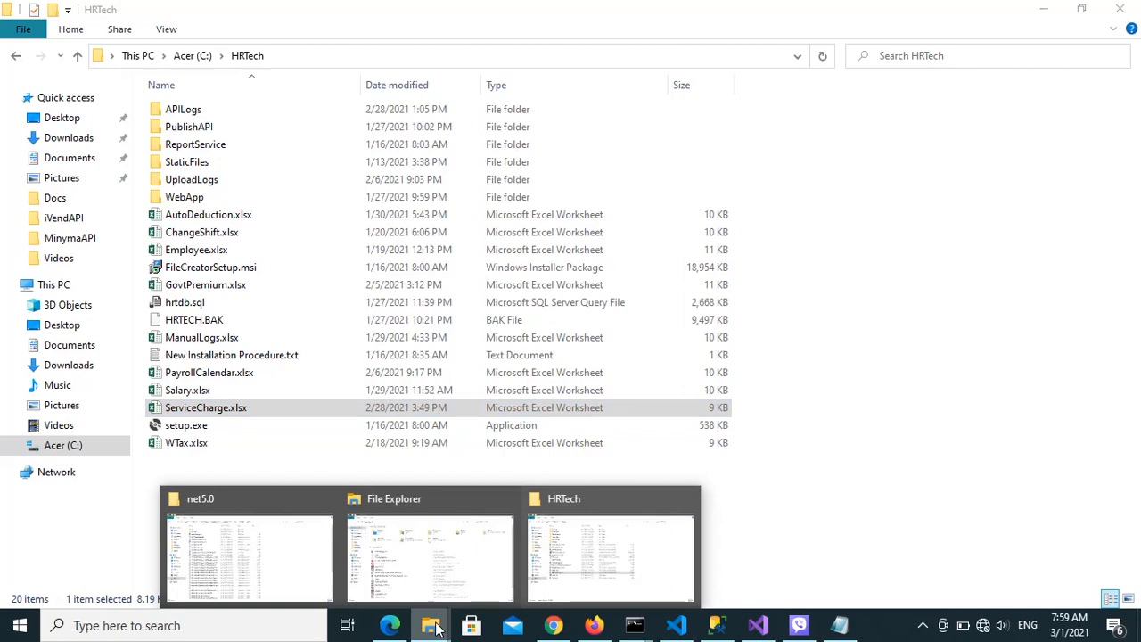
left_click(294, 580)
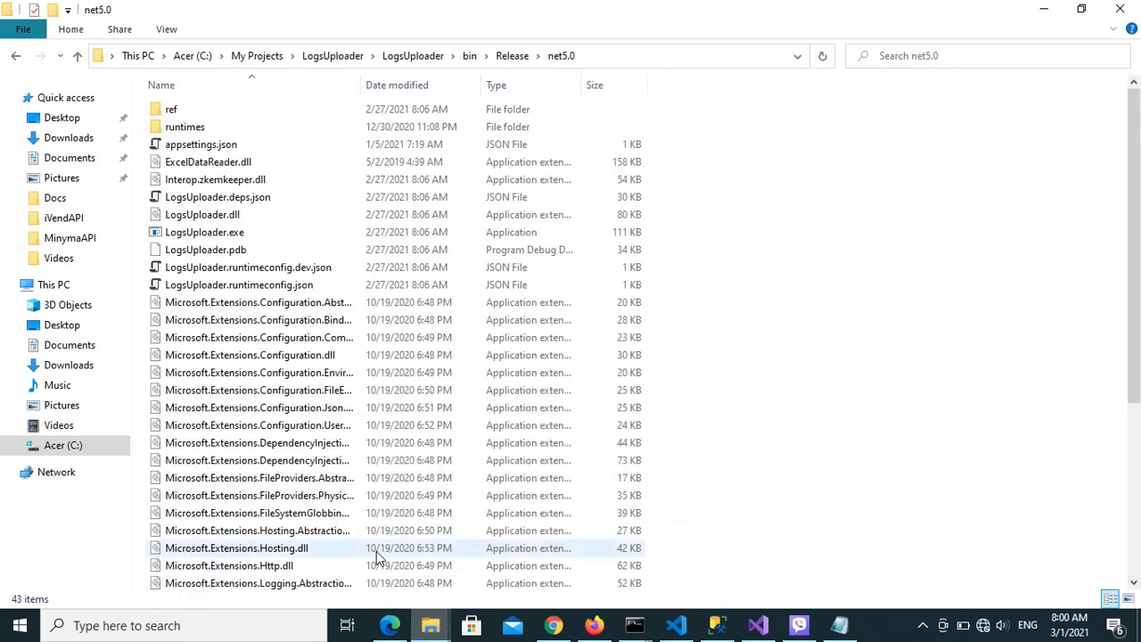
left_click(212, 236)
double_click(212, 235)
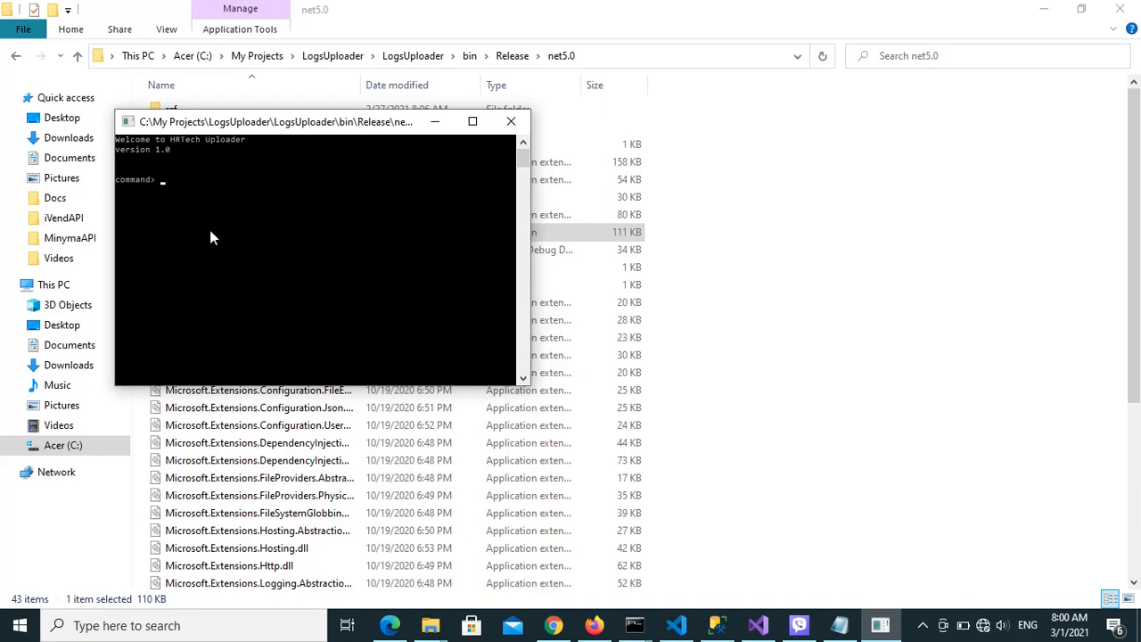
type("upload sc")
key("Return")
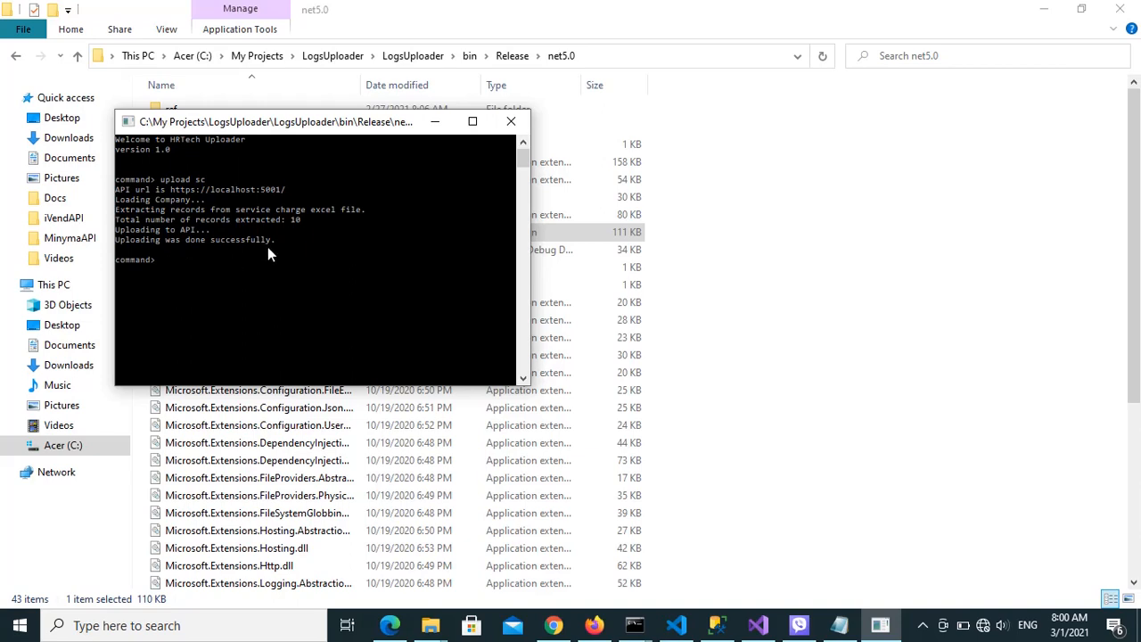
Switch to the Service Charges list in Firefox and set its start date to 10/1/2020
left_click(595, 626)
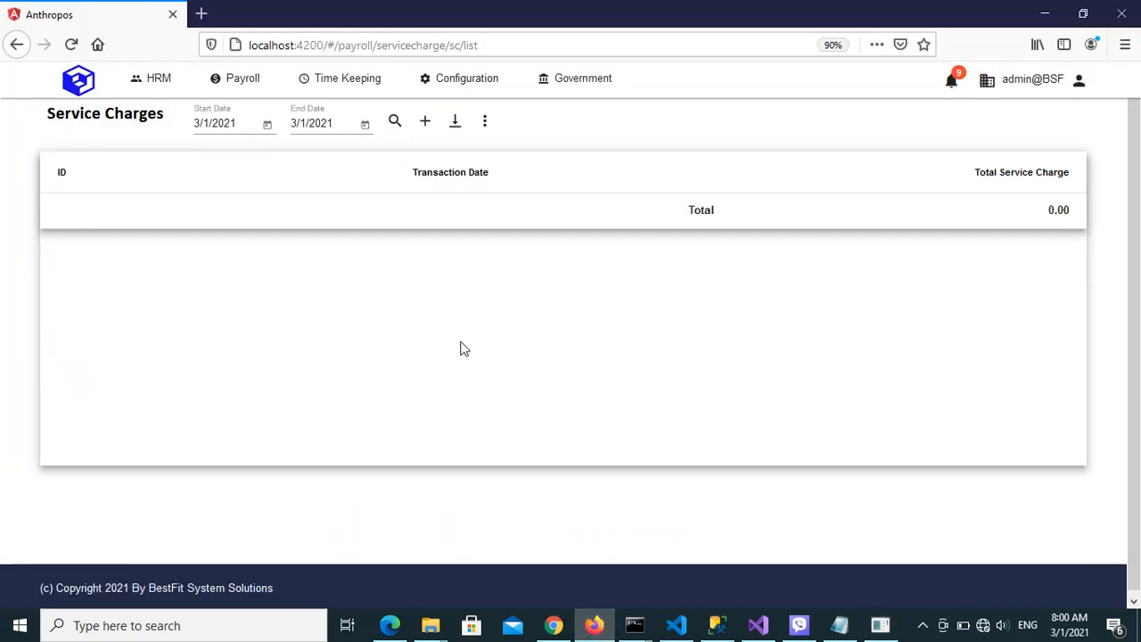
left_click(267, 126)
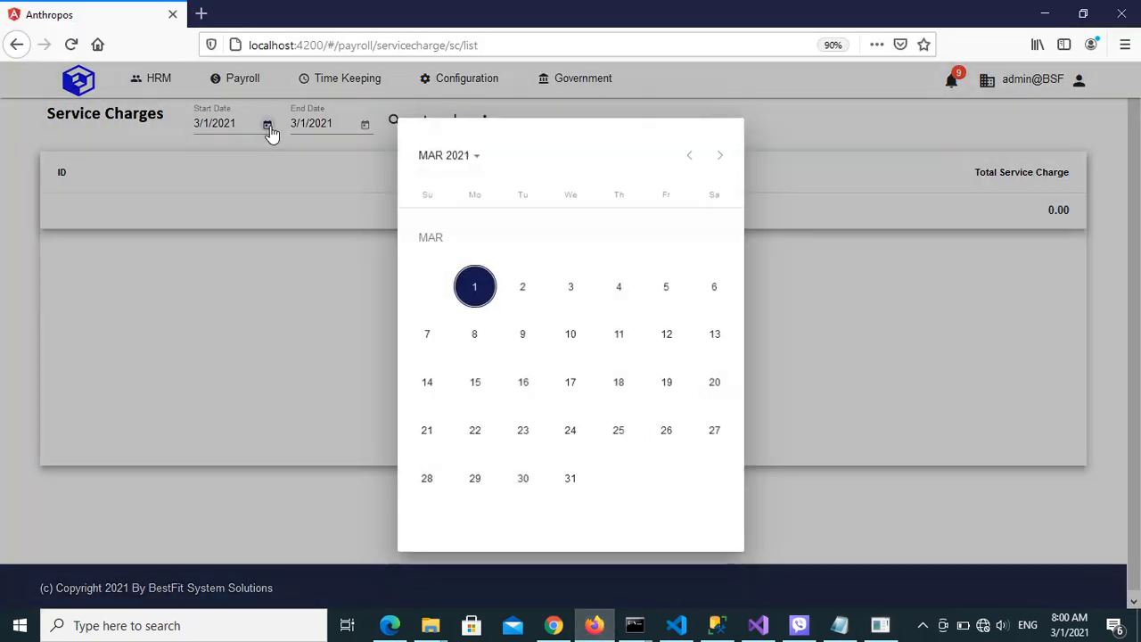
left_click(690, 155)
left_click(690, 155)
left_click(691, 155)
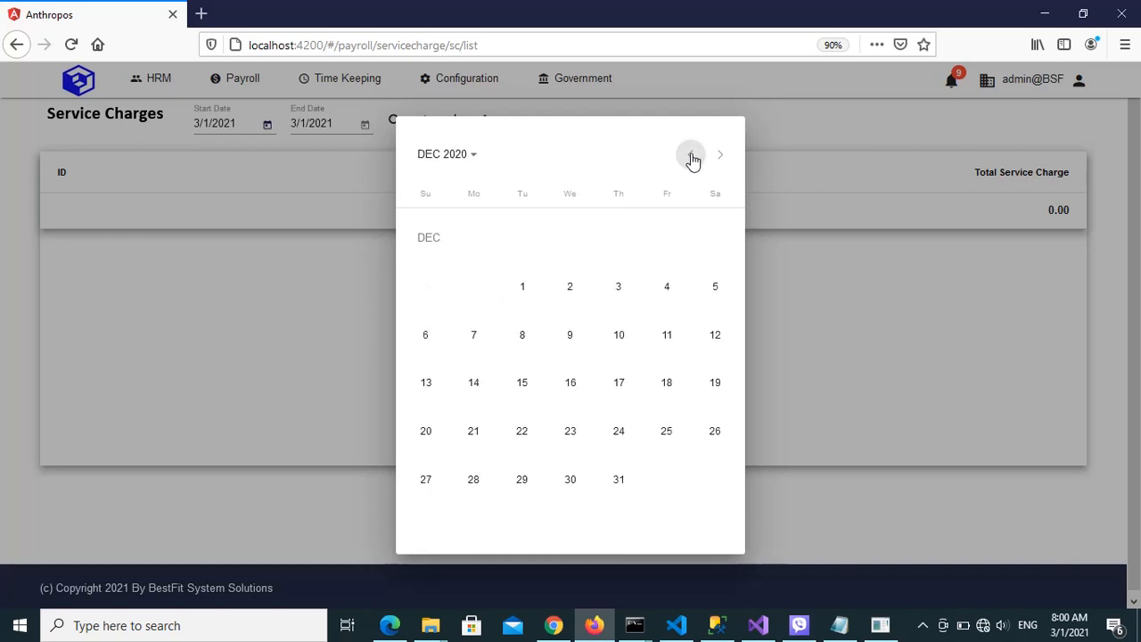
left_click(691, 155)
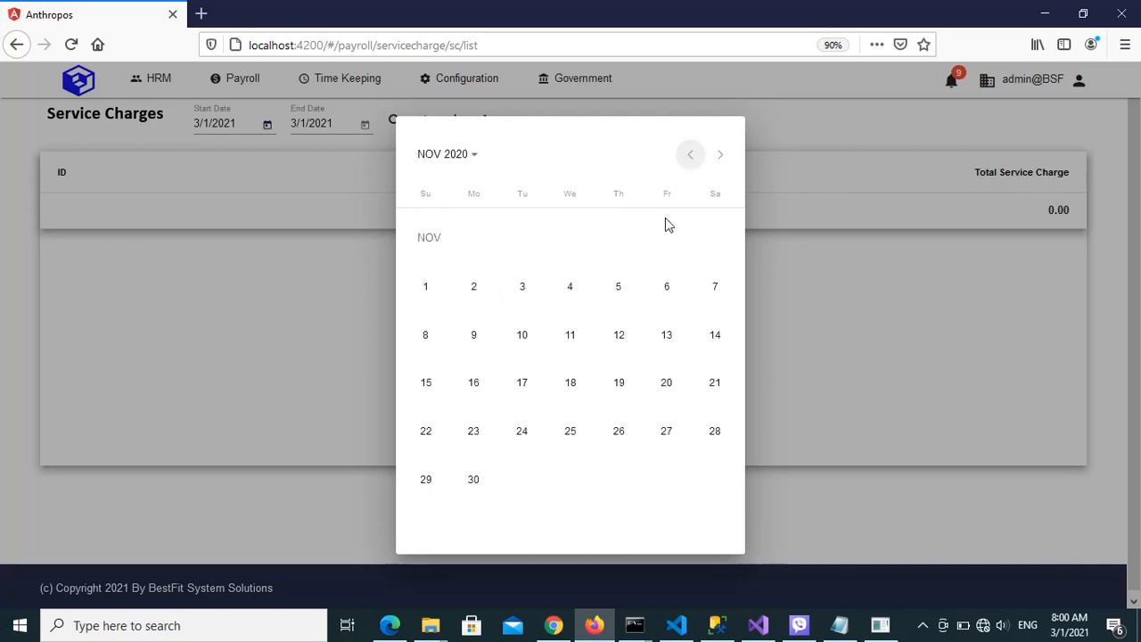
left_click(691, 155)
left_click(618, 240)
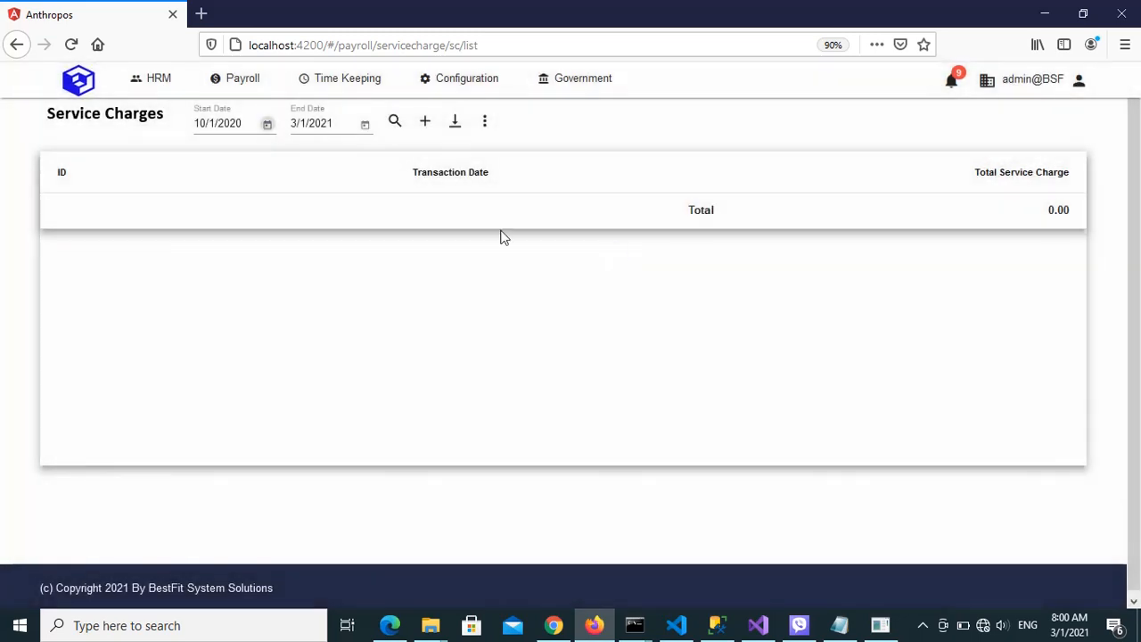
Set the end date to 10/15/2020 and search for the service charges in that period
left_click(364, 128)
left_click(688, 167)
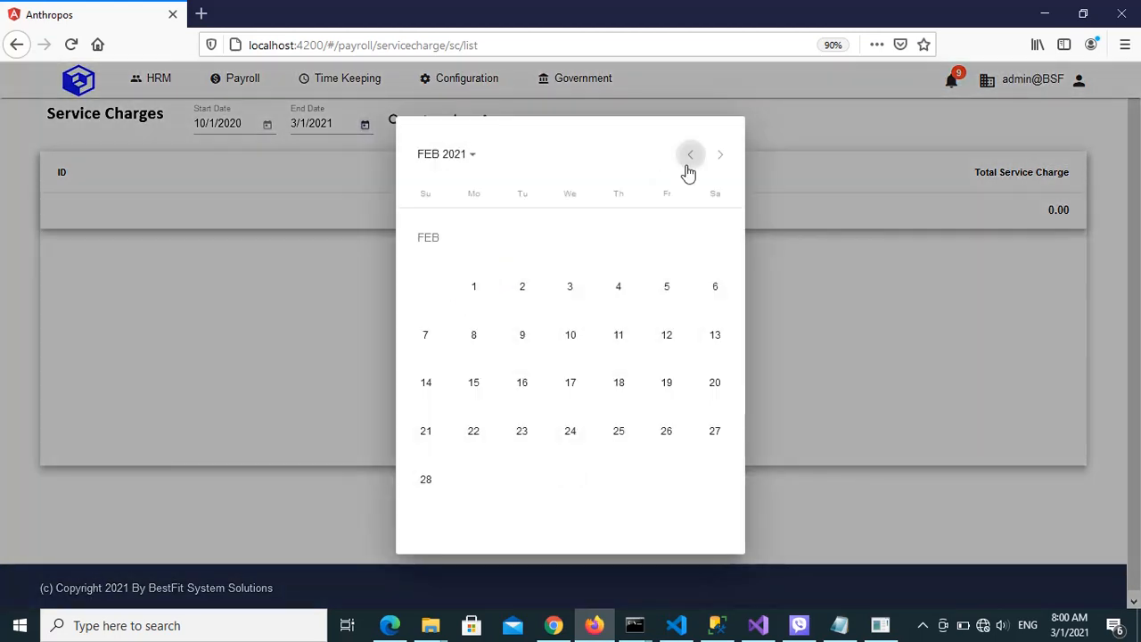
left_click(688, 167)
left_click(688, 168)
left_click(688, 168)
left_click(688, 169)
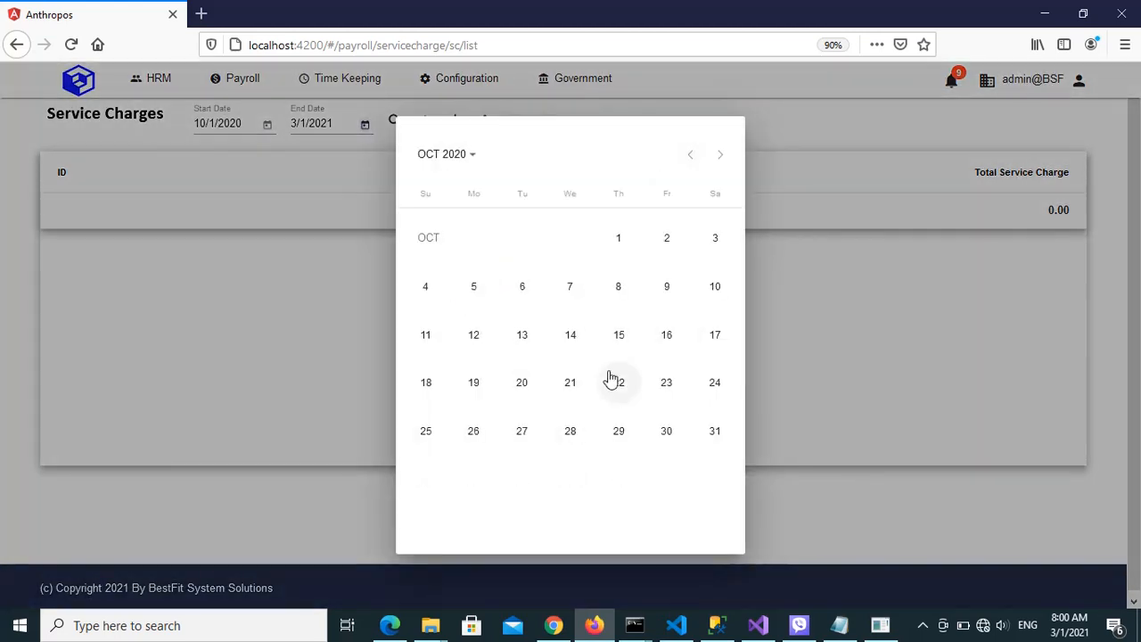
left_click(617, 338)
left_click(395, 121)
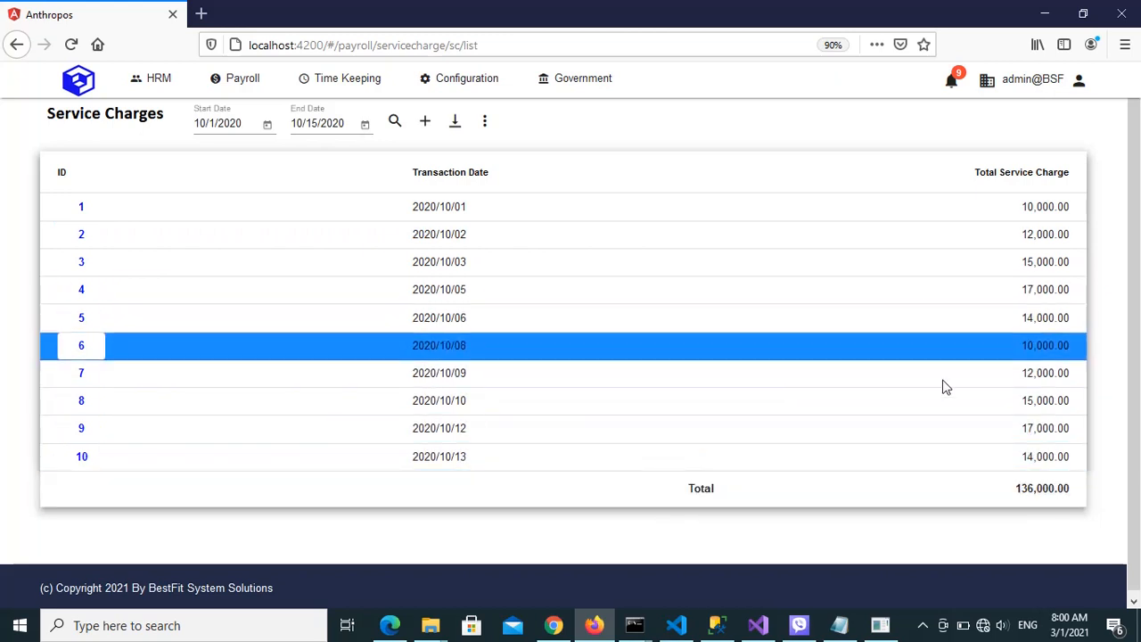
Return to the LogsUploader console and close it with the command "exit"
left_click(880, 625)
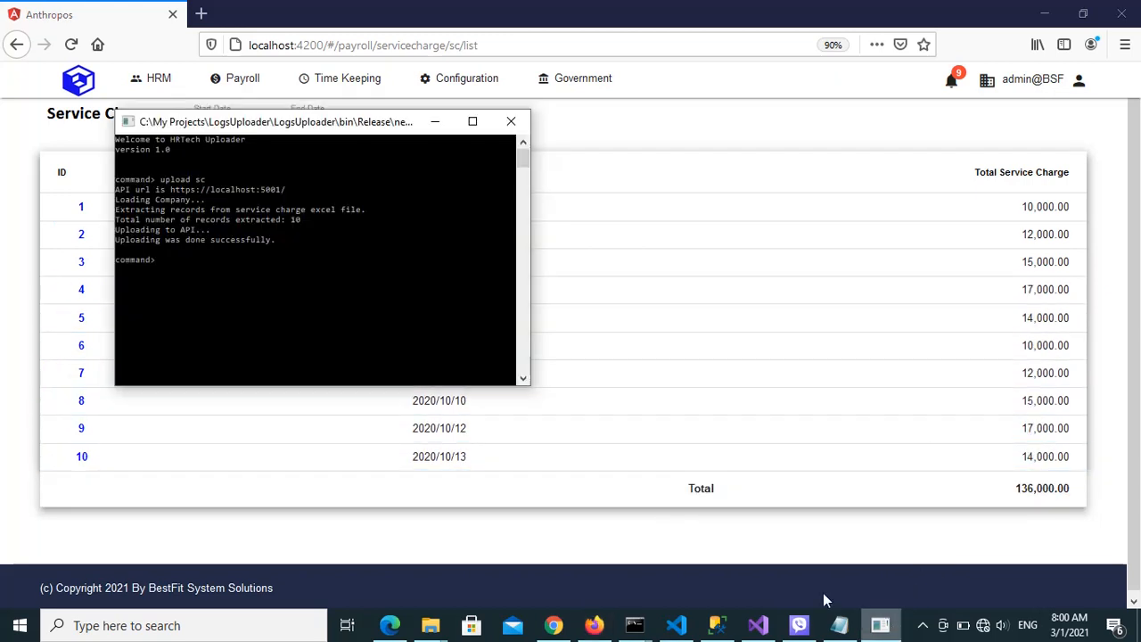
type("exit")
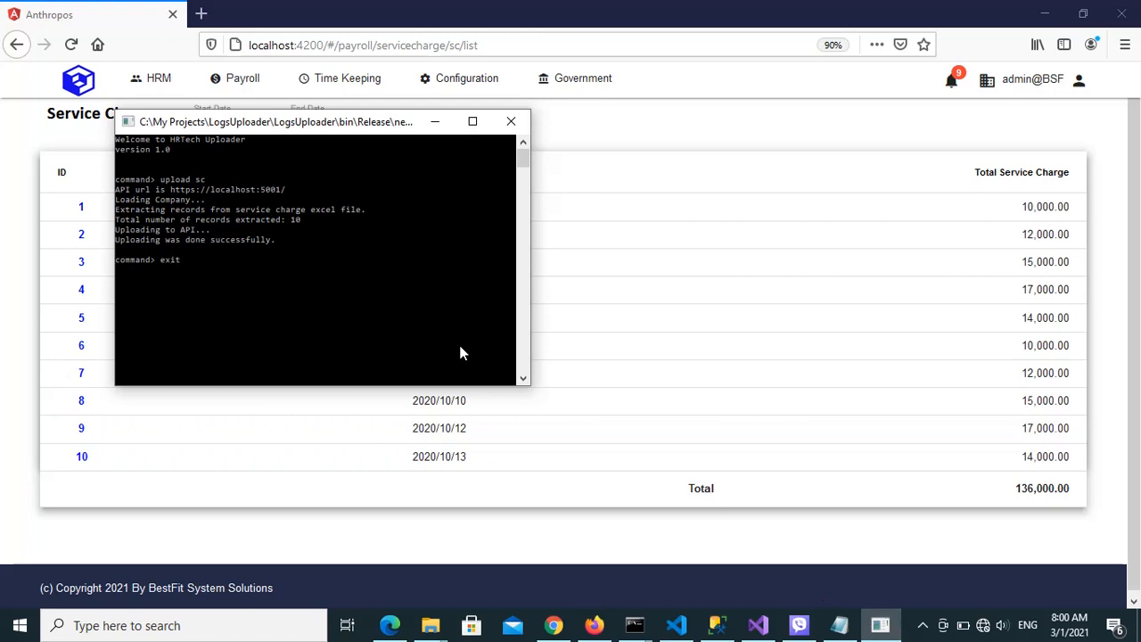
key("Return")
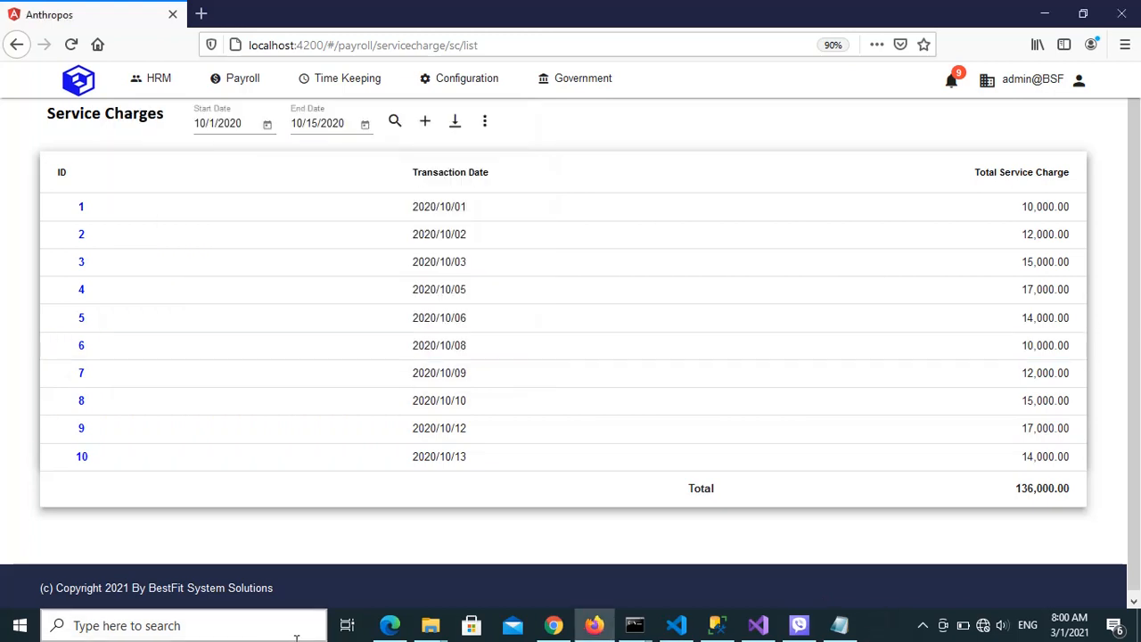
Open ServiceCharge.xlsx from the HRTech folder and review the Total Service Charge amounts for 10/1/2020 through 10/3/2020
mouse_move(431, 624)
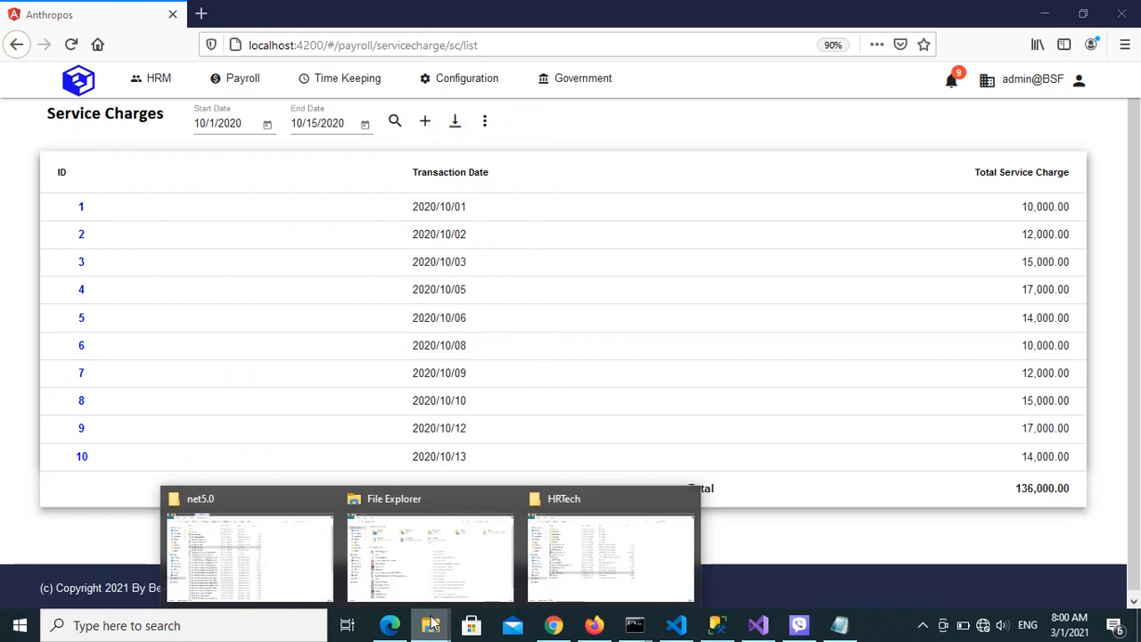
left_click(612, 541)
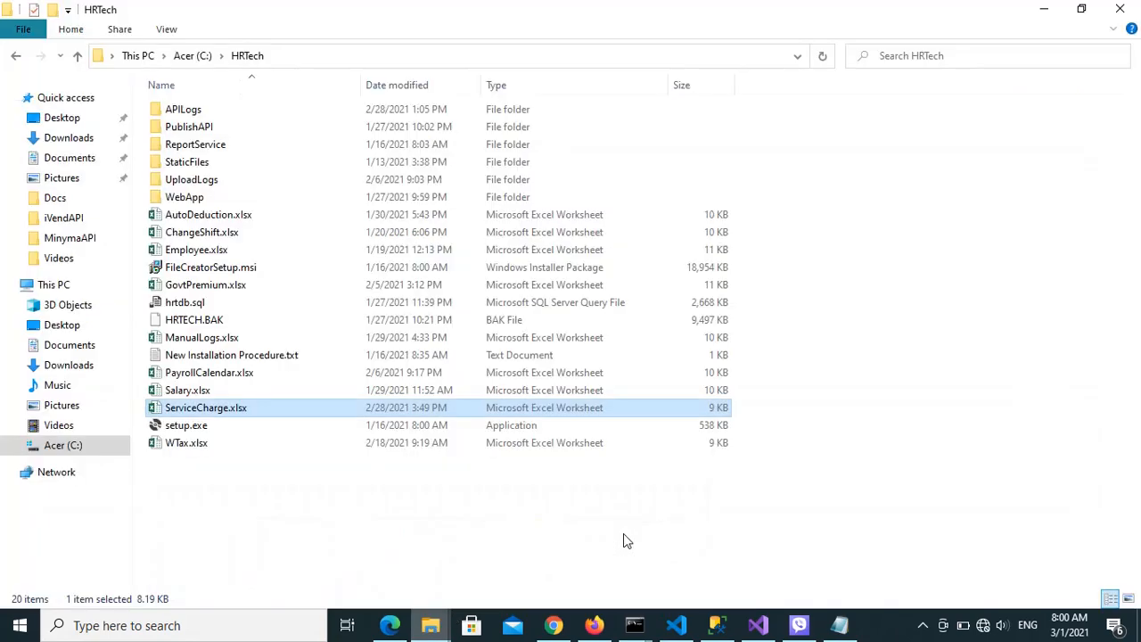
double_click(191, 407)
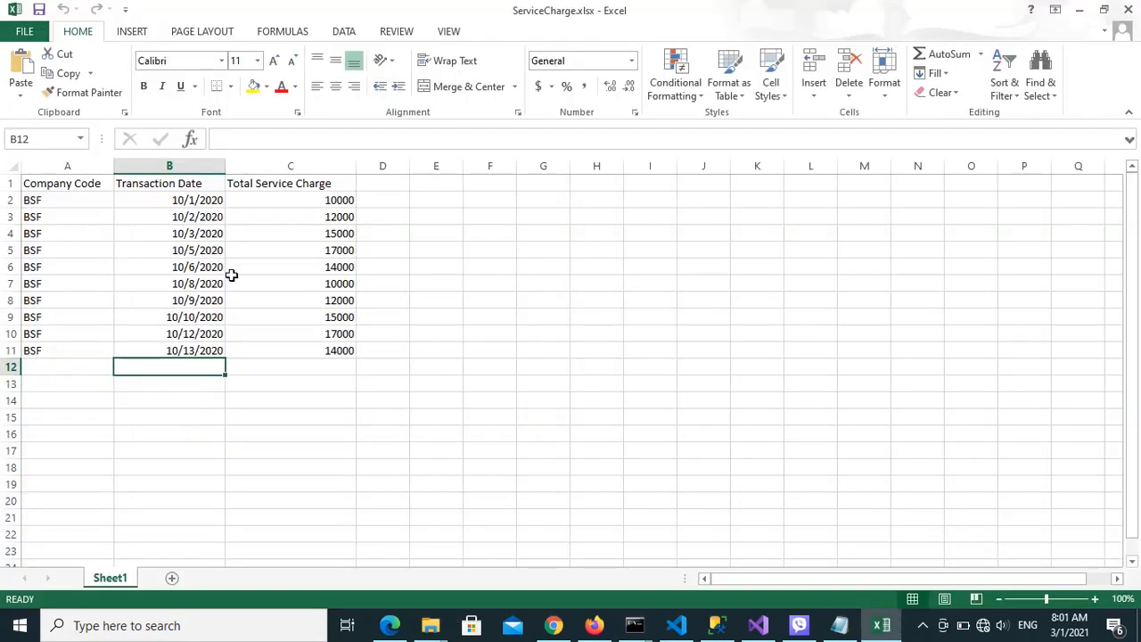
left_click(309, 204)
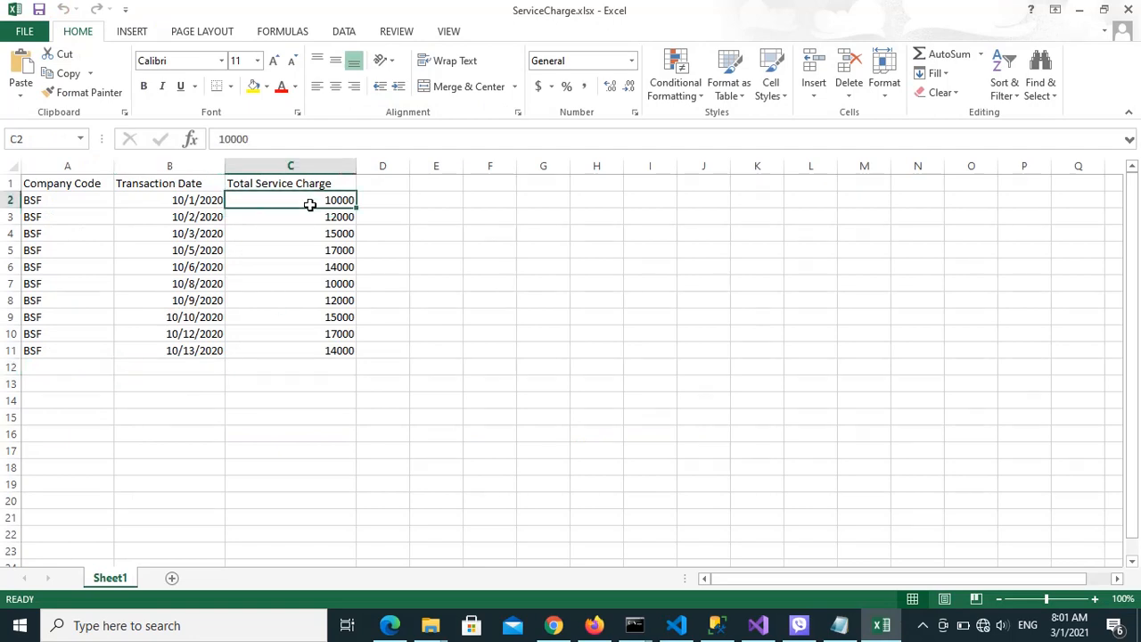
key("Down")
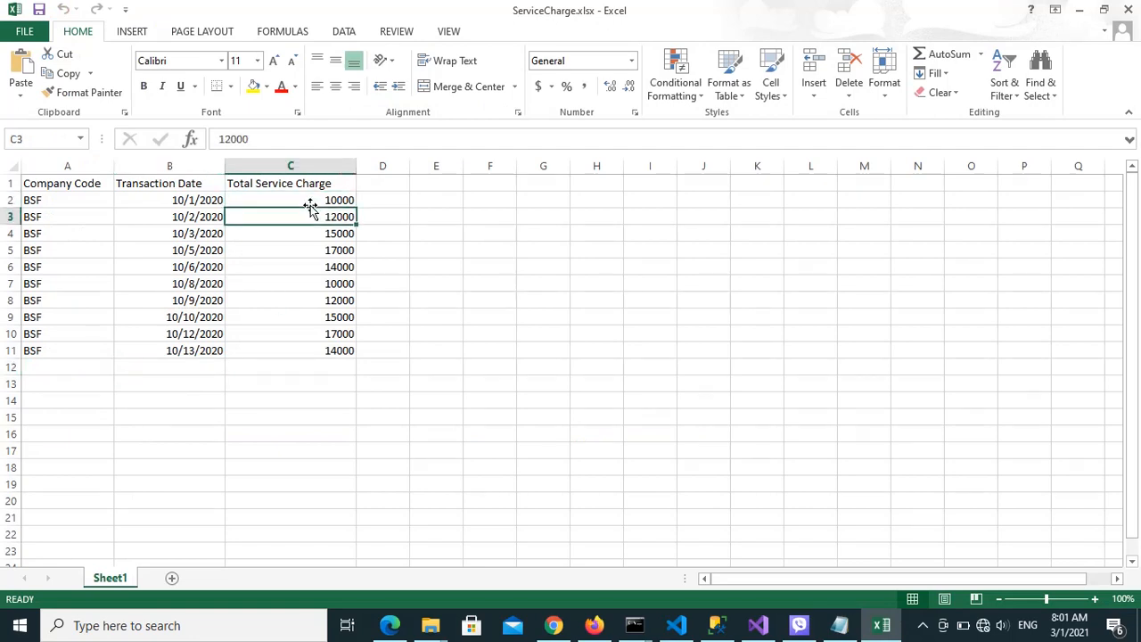
key("Down")
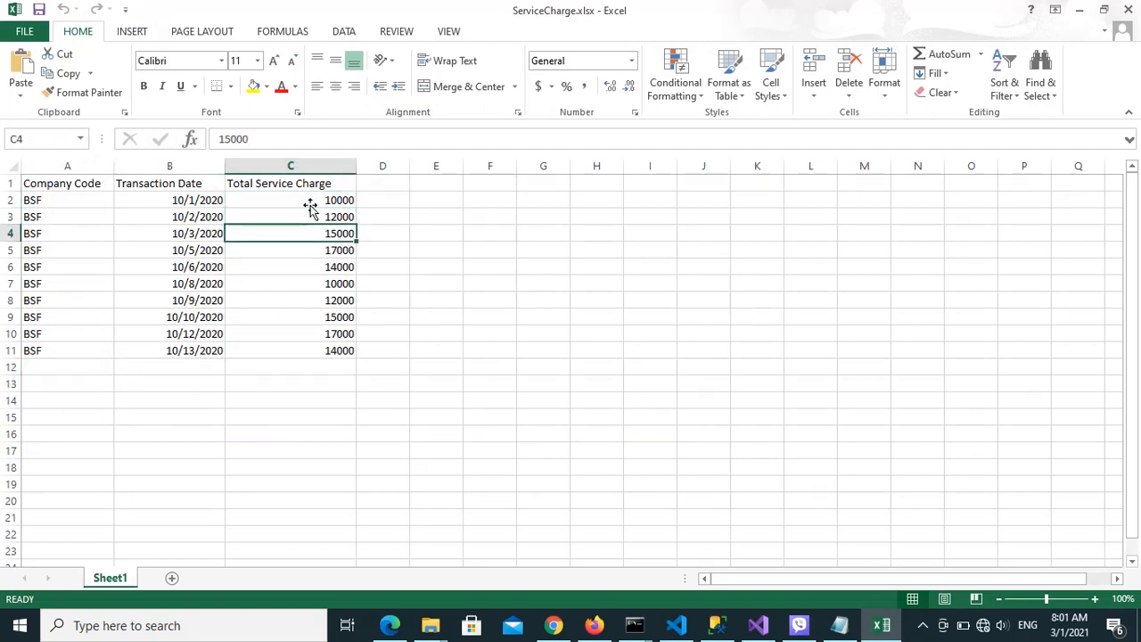
Switch to Firefox and open the SC Share list from the payroll service charge page
left_click(591, 625)
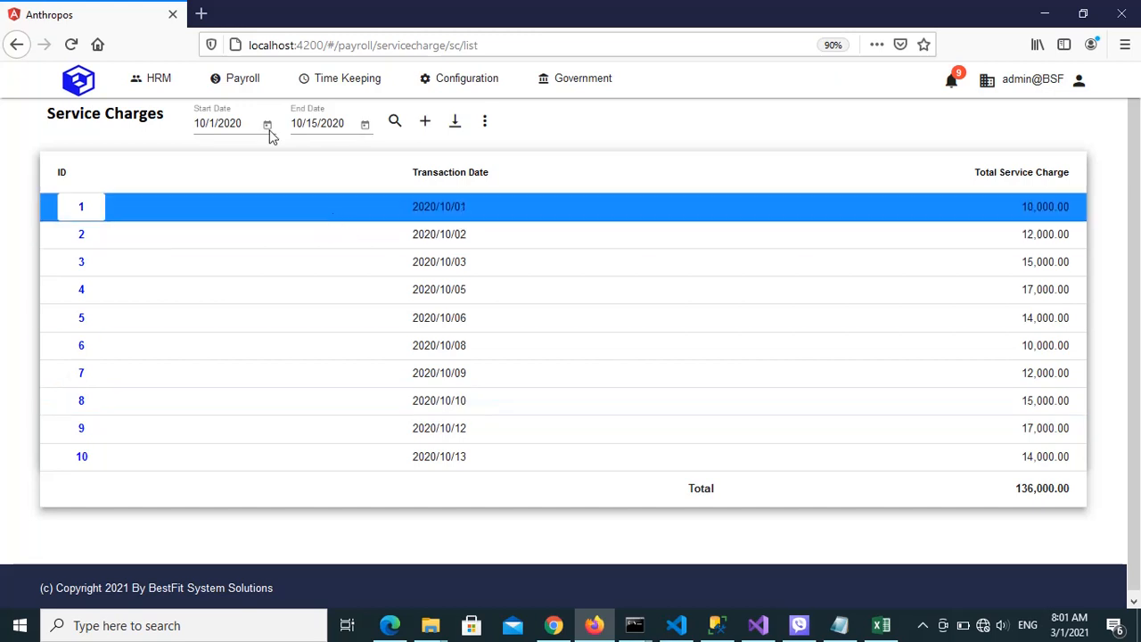
mouse_move(227, 93)
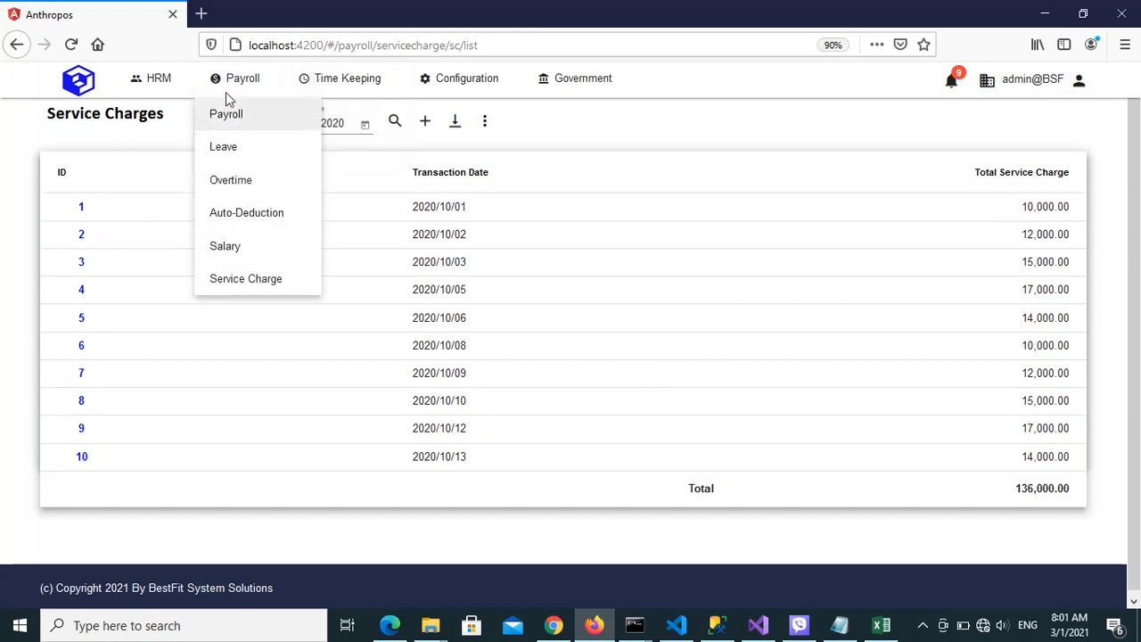
left_click(246, 281)
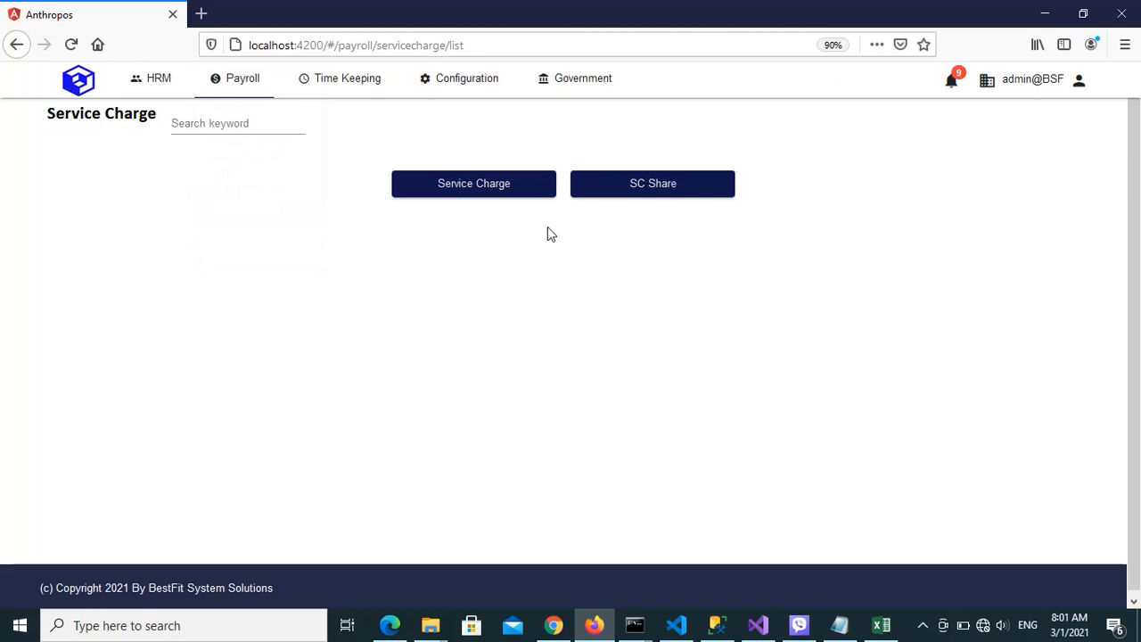
left_click(630, 198)
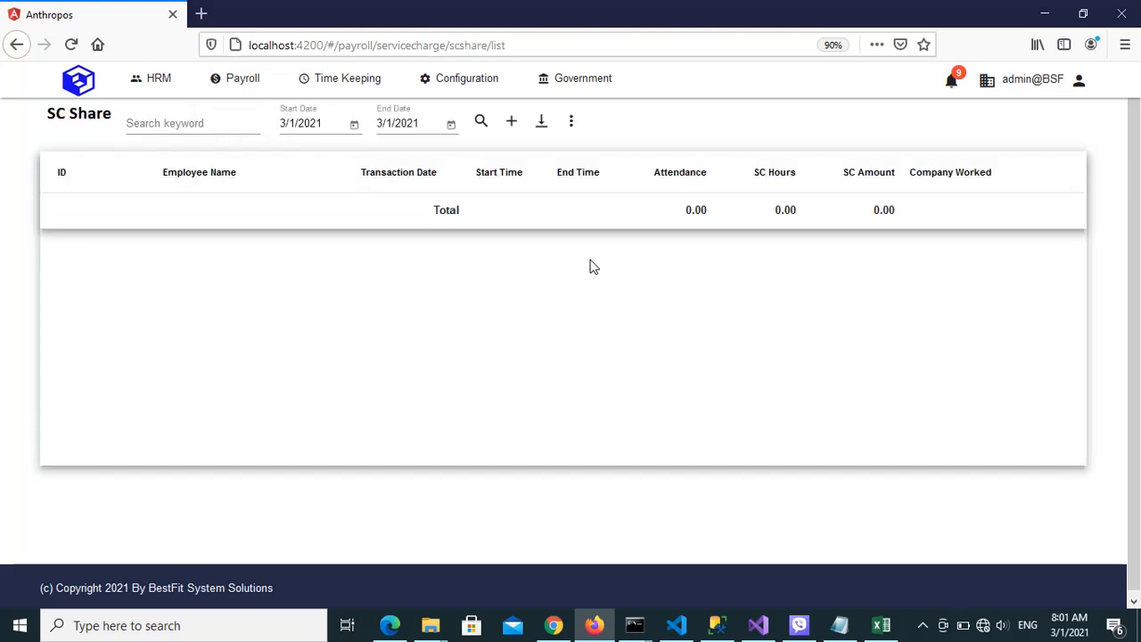
Start the Distribute SC Share operation and set the distribution's start date to 10/1/2020
left_click(571, 125)
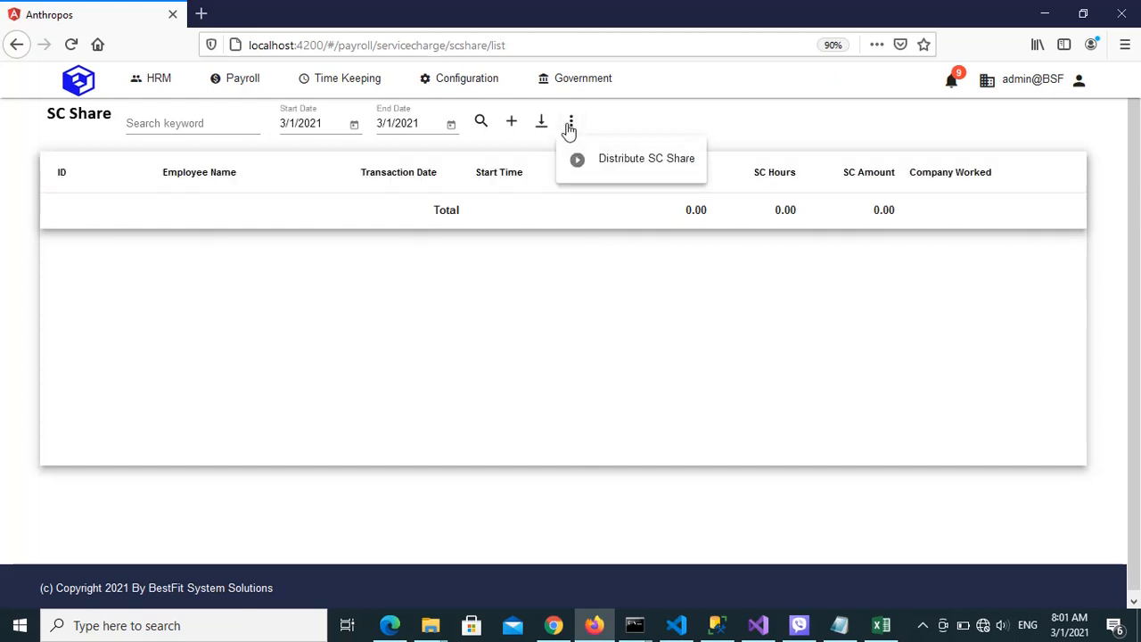
left_click(627, 162)
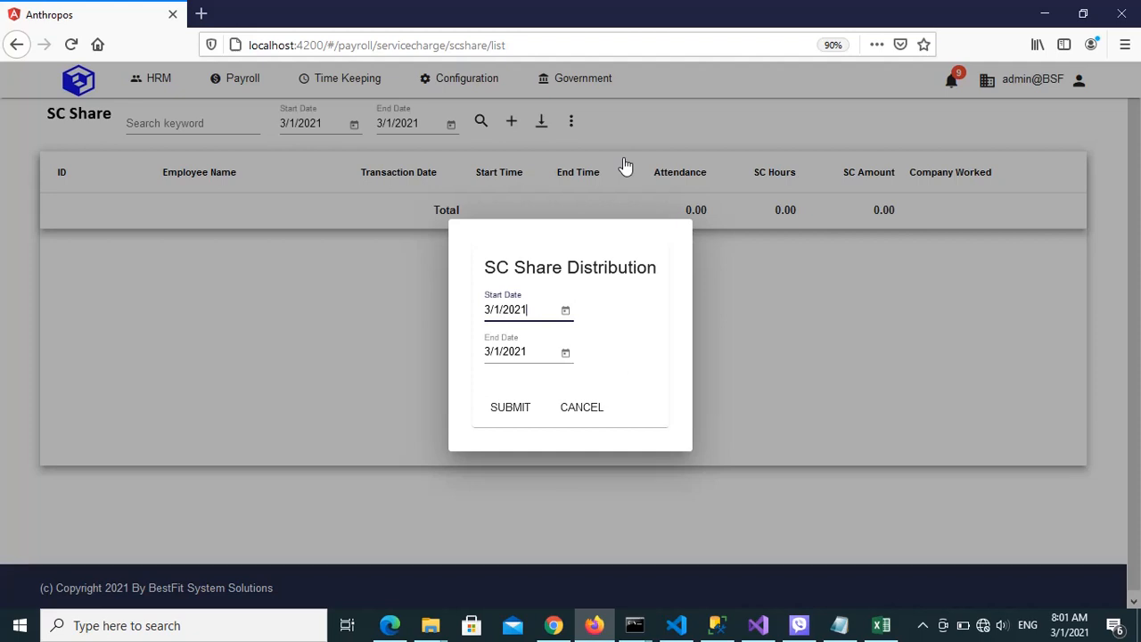
left_click(565, 312)
left_click(690, 156)
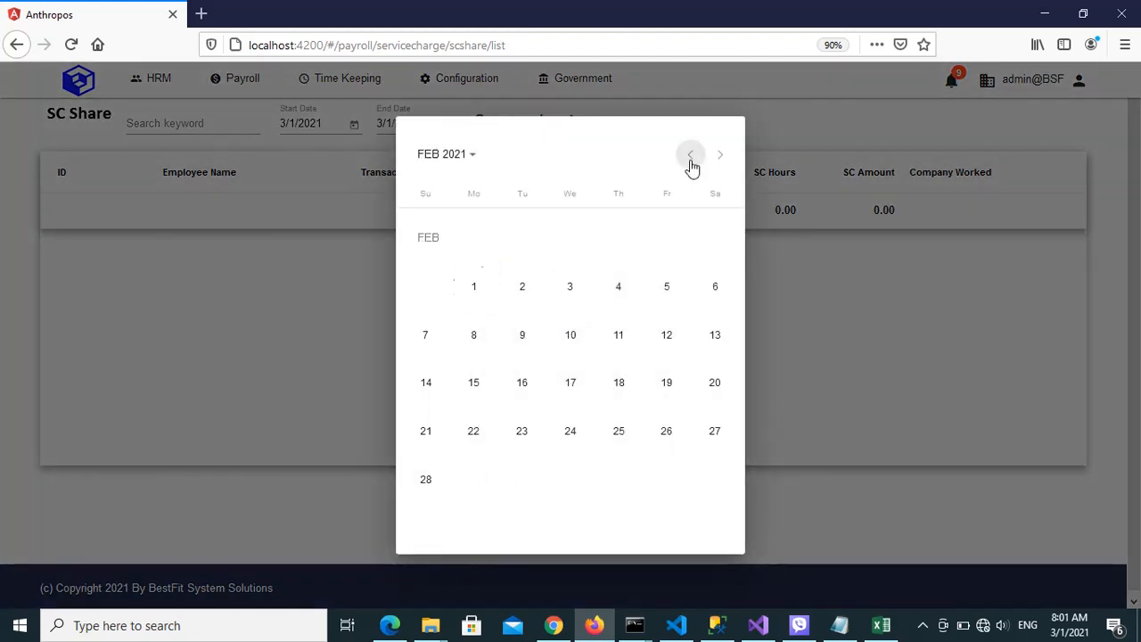
left_click(690, 156)
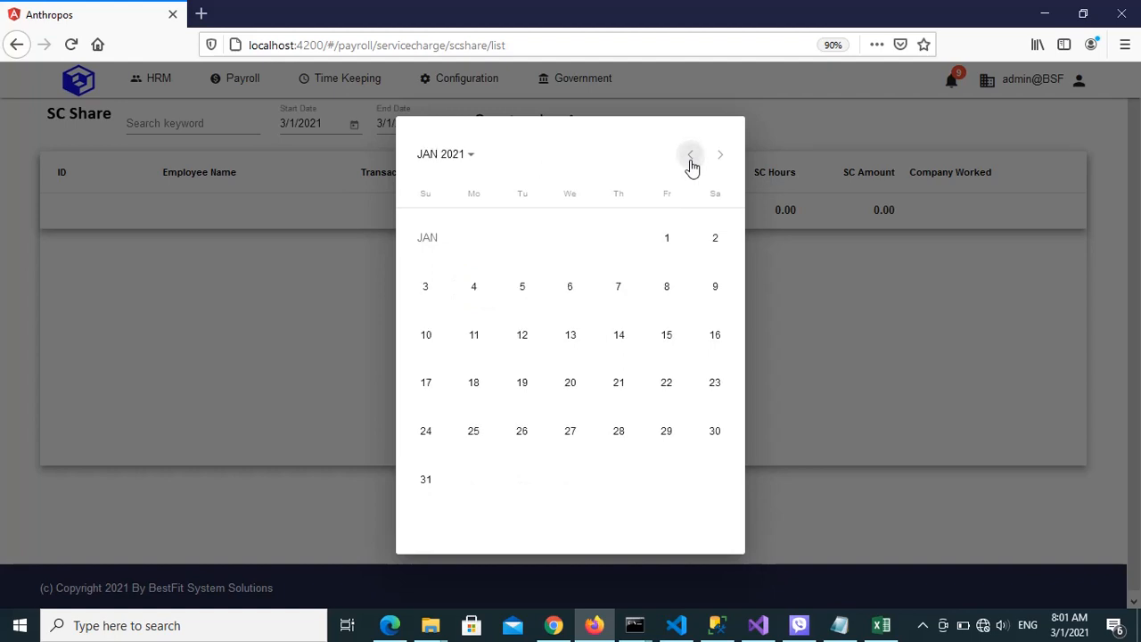
left_click(691, 156)
left_click(690, 156)
left_click(691, 156)
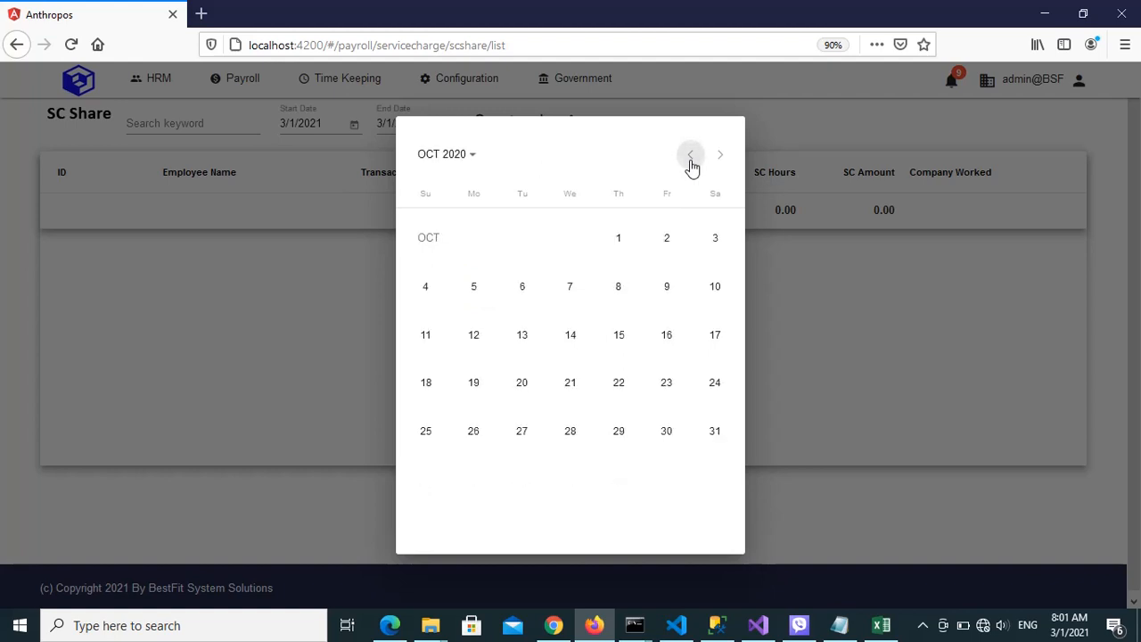
left_click(691, 158)
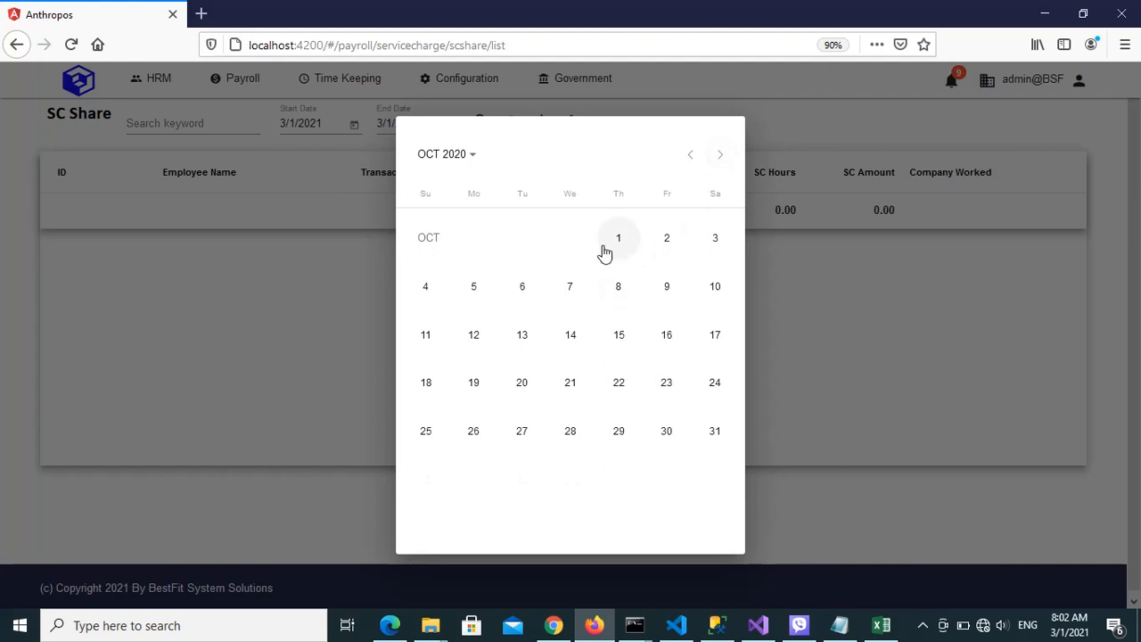
left_click(611, 247)
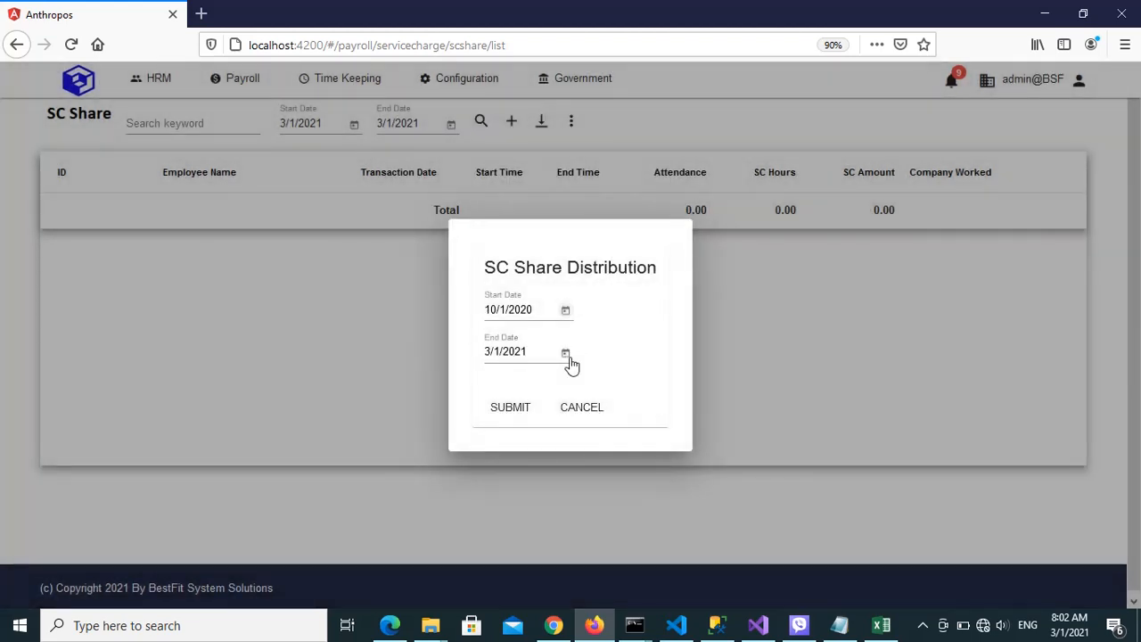
Set the distribution's end date to 10/15/2020 and submit it to generate the SC shares
left_click(567, 355)
left_click(692, 157)
left_click(692, 157)
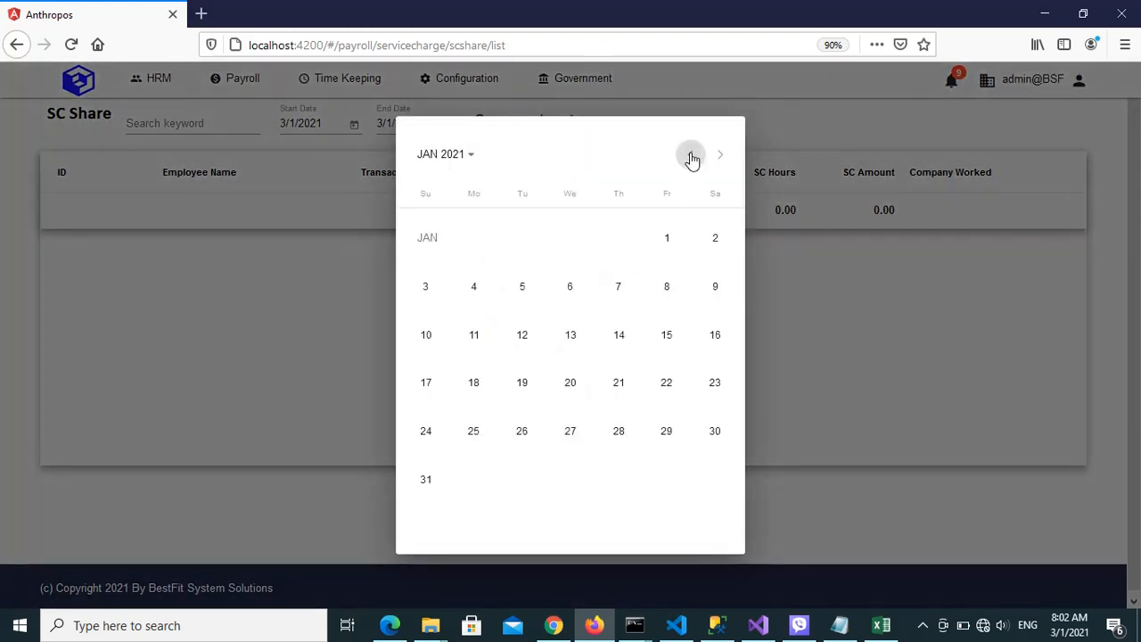
left_click(691, 157)
left_click(691, 157)
left_click(691, 157)
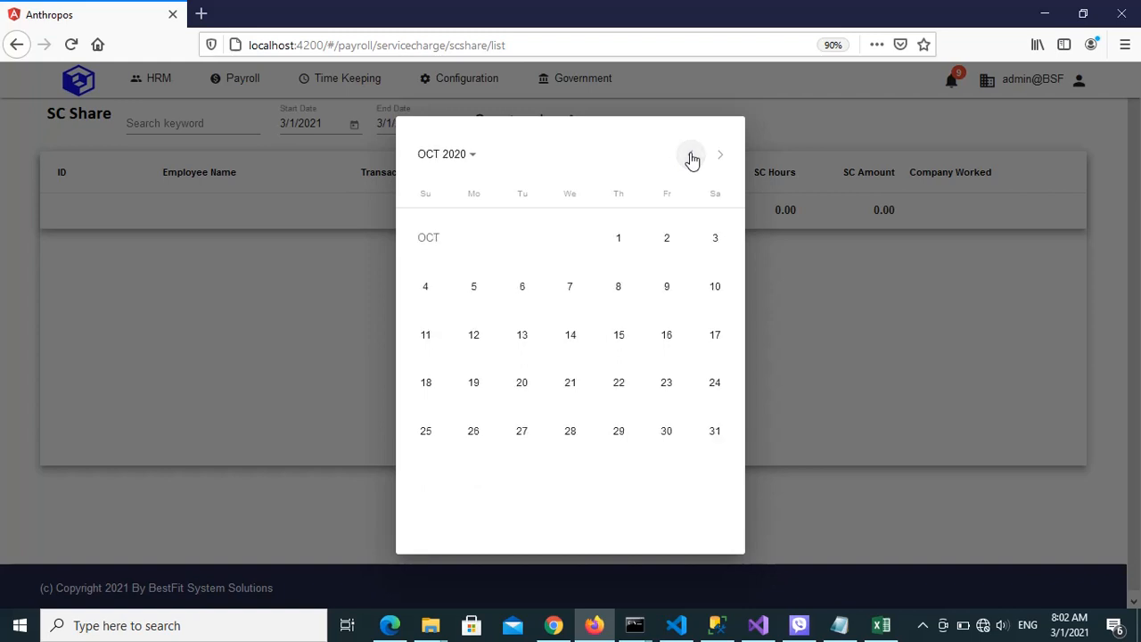
left_click(622, 337)
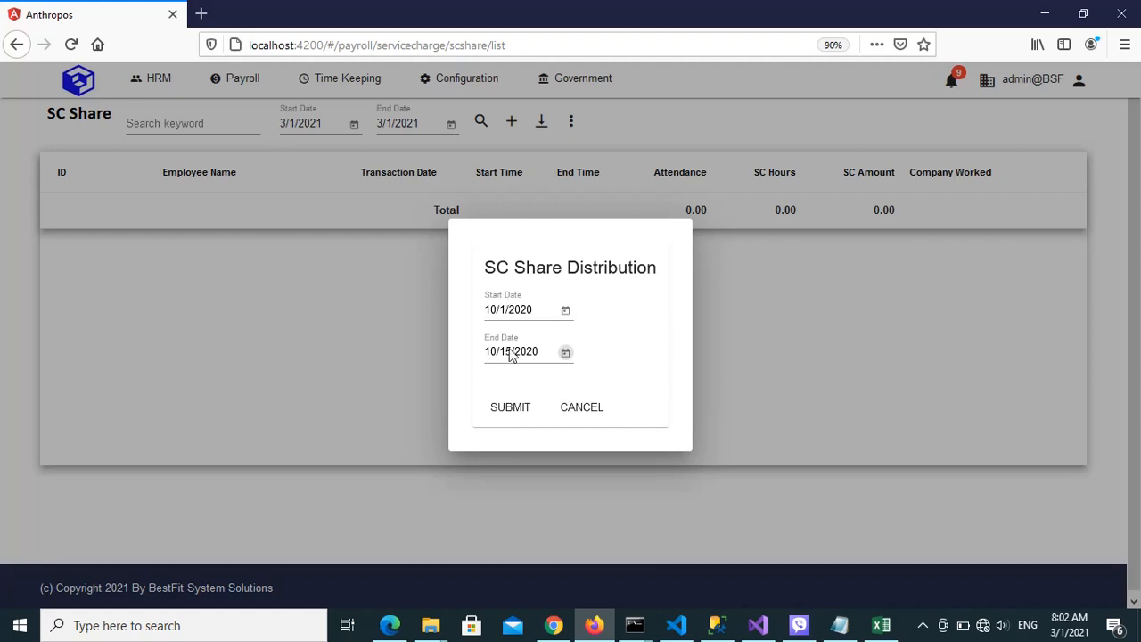
left_click(508, 408)
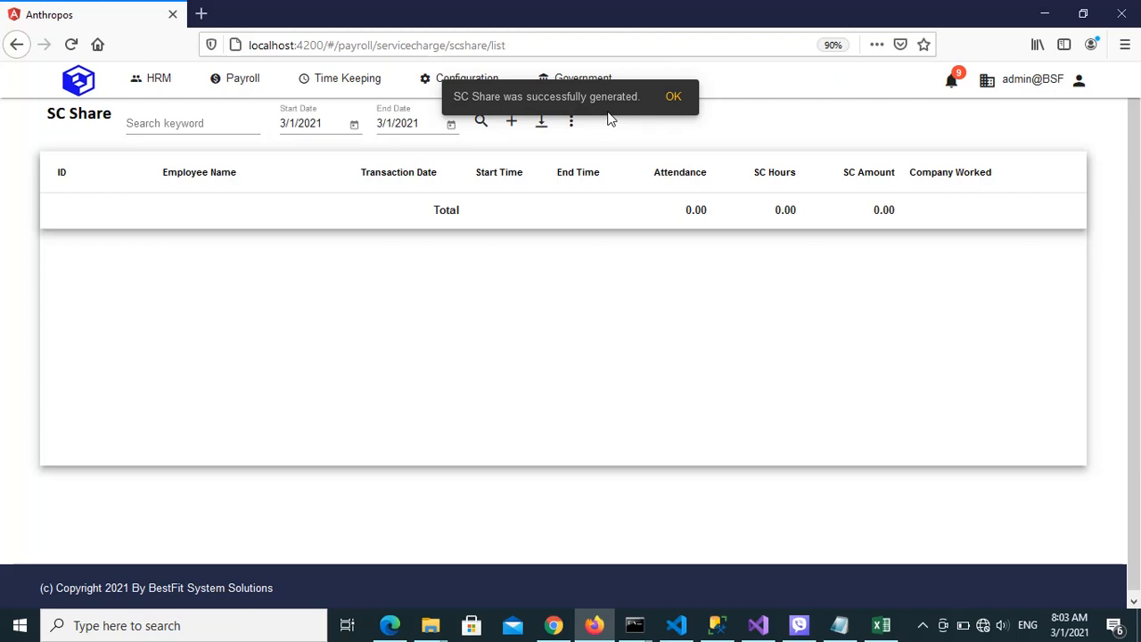
left_click(673, 96)
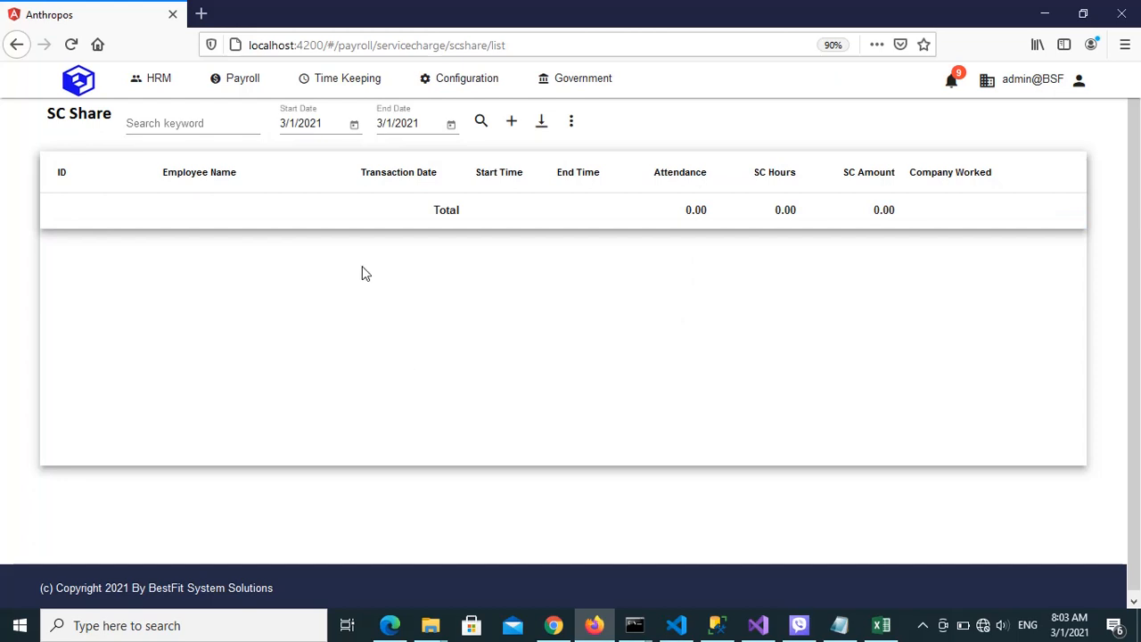
Set the SC Share list's start date filter to 10/1/2020
left_click(354, 126)
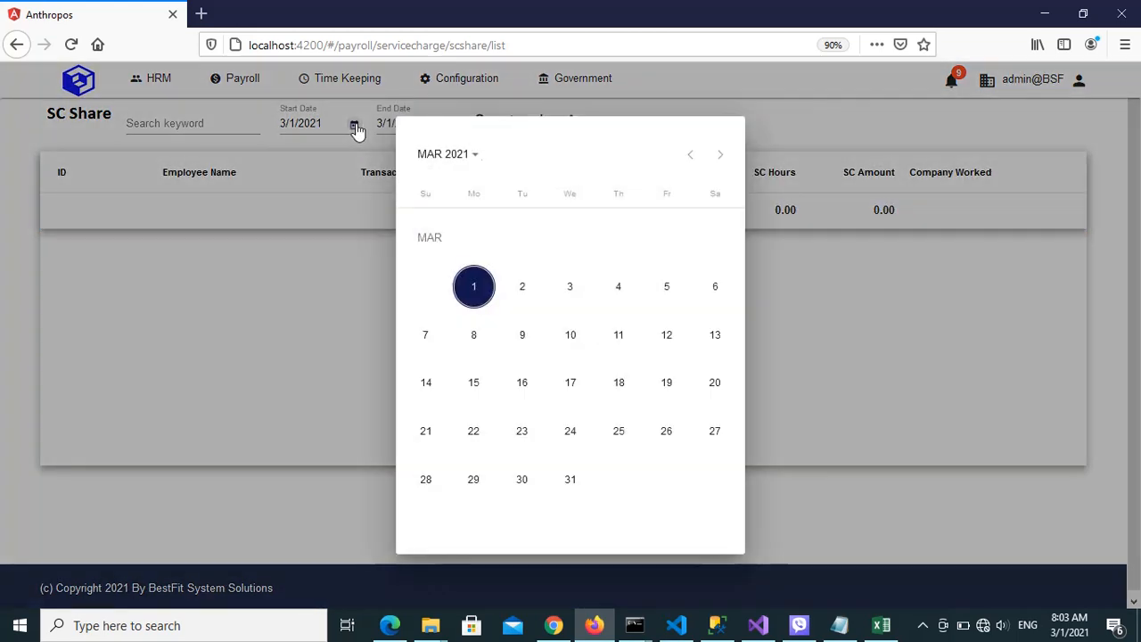
left_click(690, 160)
left_click(689, 161)
left_click(690, 160)
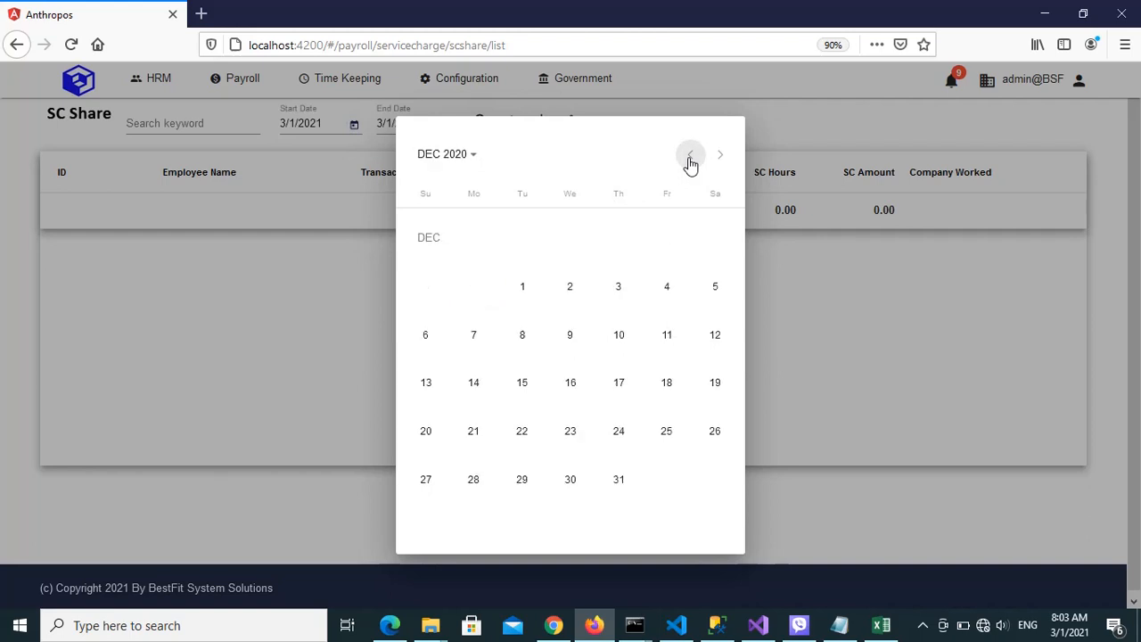
left_click(690, 161)
left_click(690, 161)
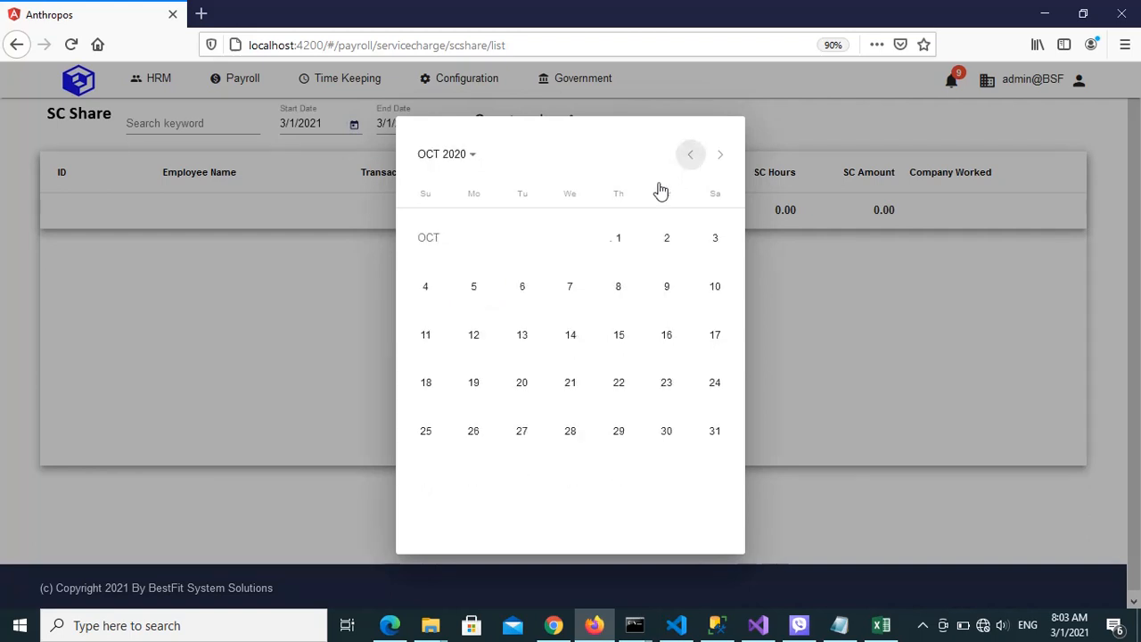
left_click(611, 252)
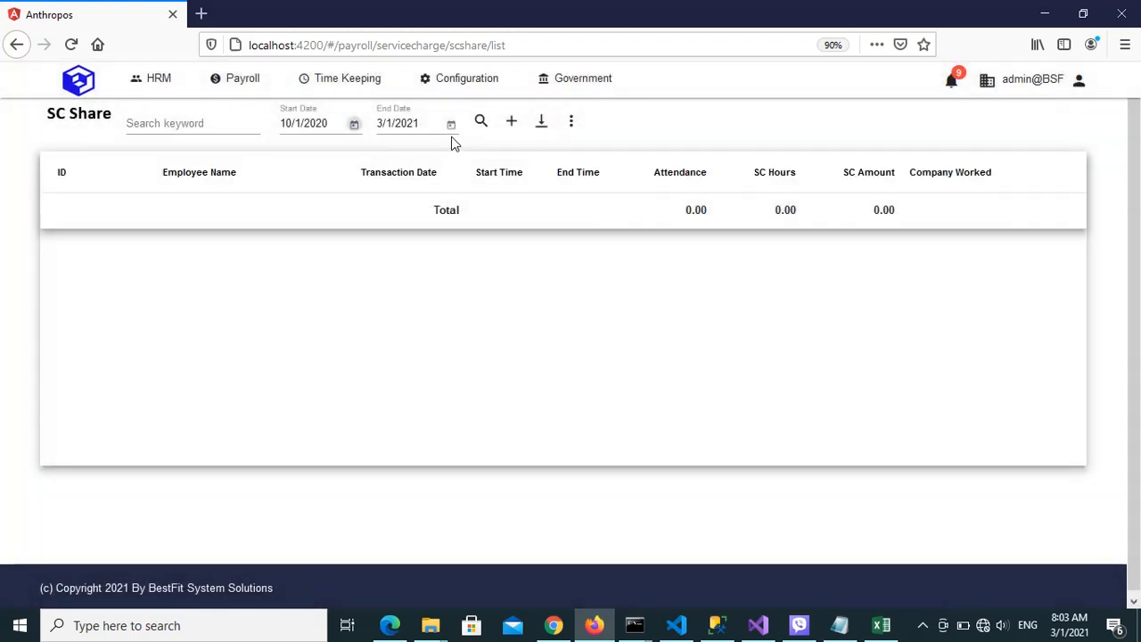
Set the SC Share list's end date filter to 10/15/2020 and search for the shares in that period
left_click(451, 123)
left_click(684, 156)
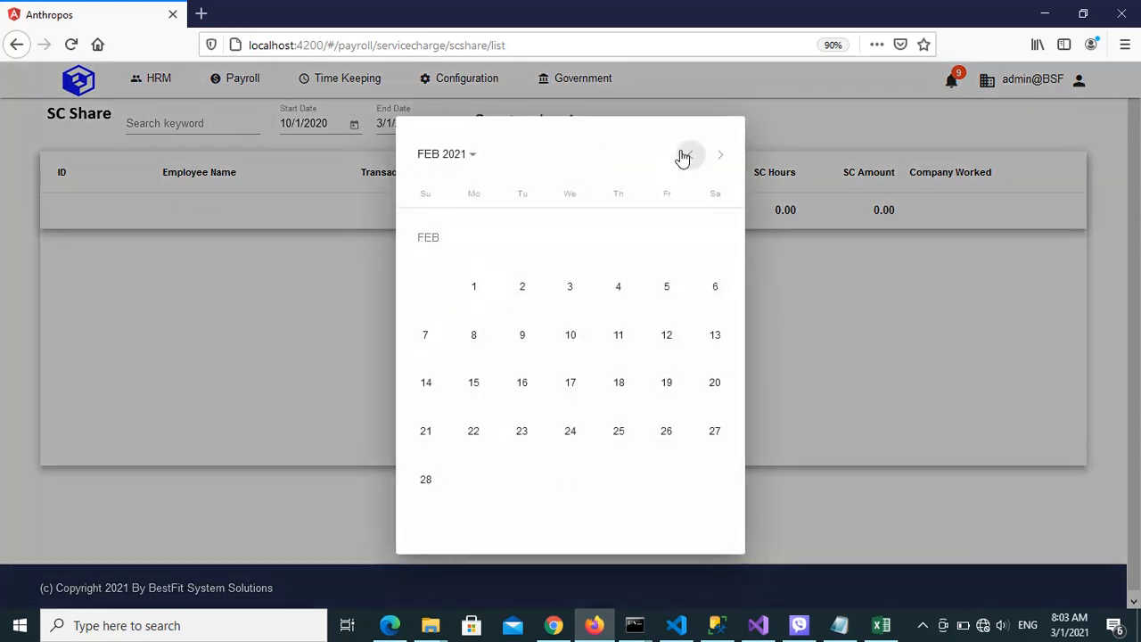
left_click(684, 157)
left_click(683, 157)
left_click(683, 157)
left_click(683, 157)
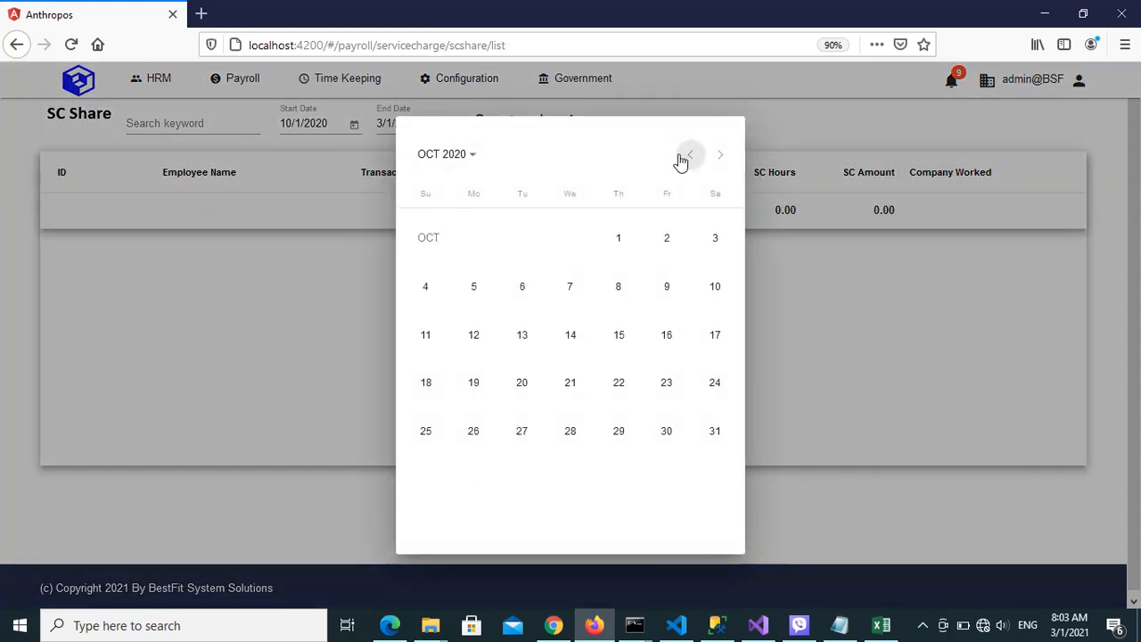
left_click(621, 340)
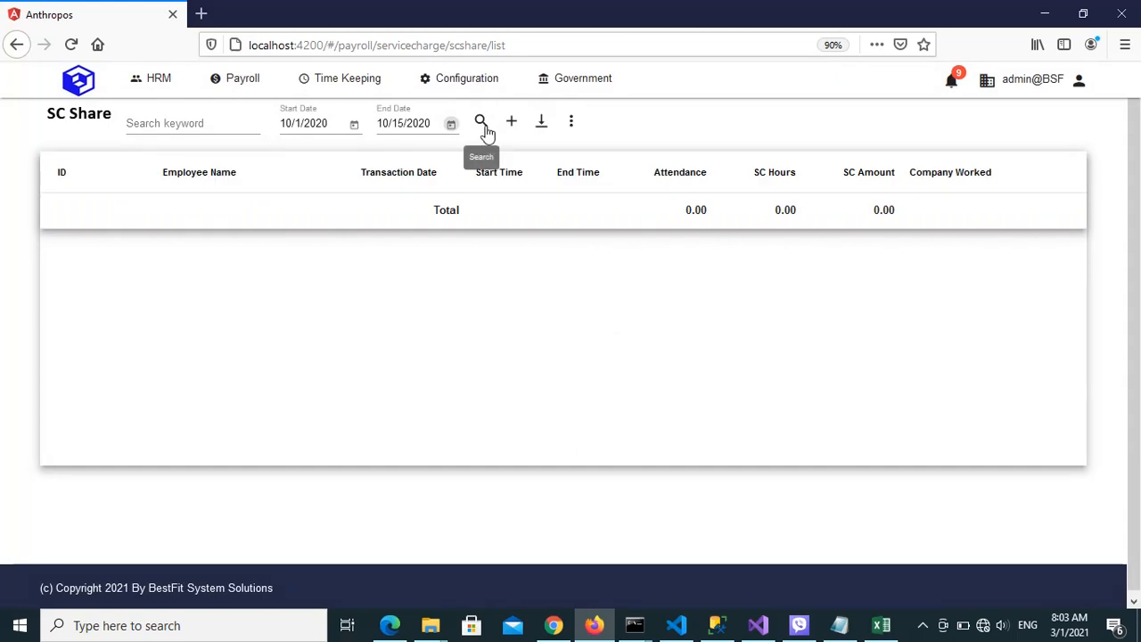
left_click(481, 121)
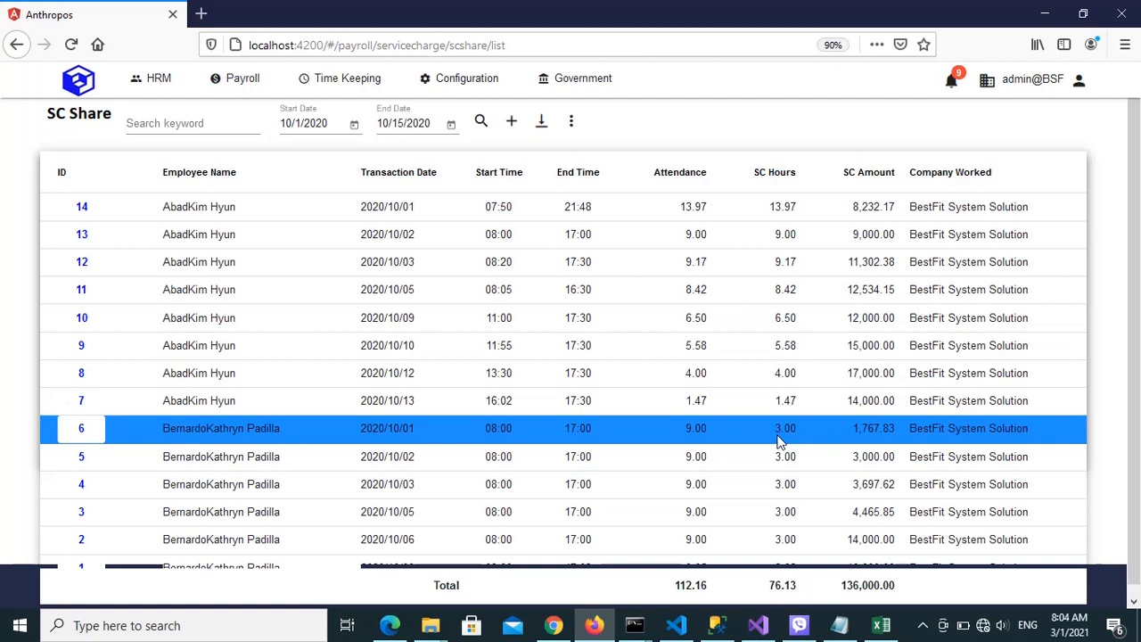
Switch to Chrome and examine the job details of the first employee listed, including department and work group
left_click(553, 627)
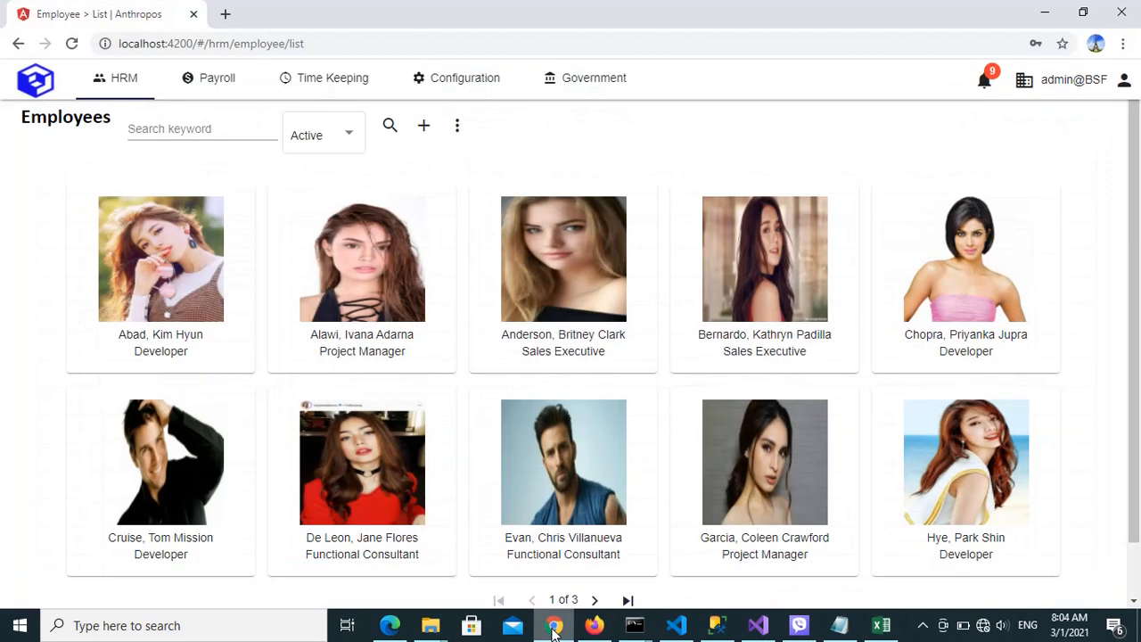
left_click(172, 270)
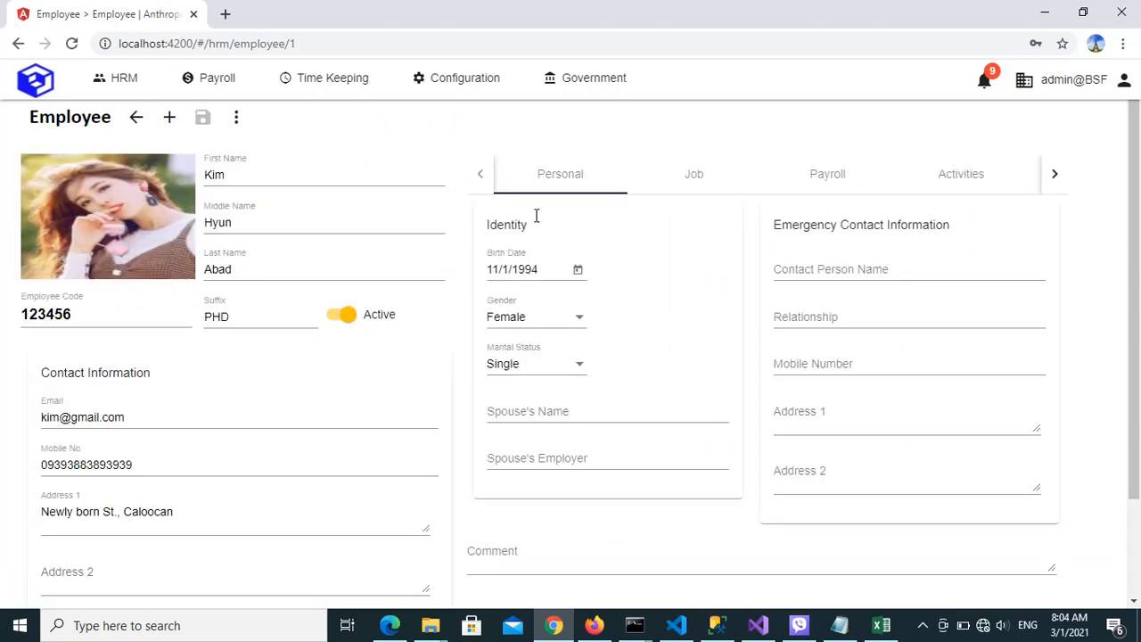
left_click(692, 188)
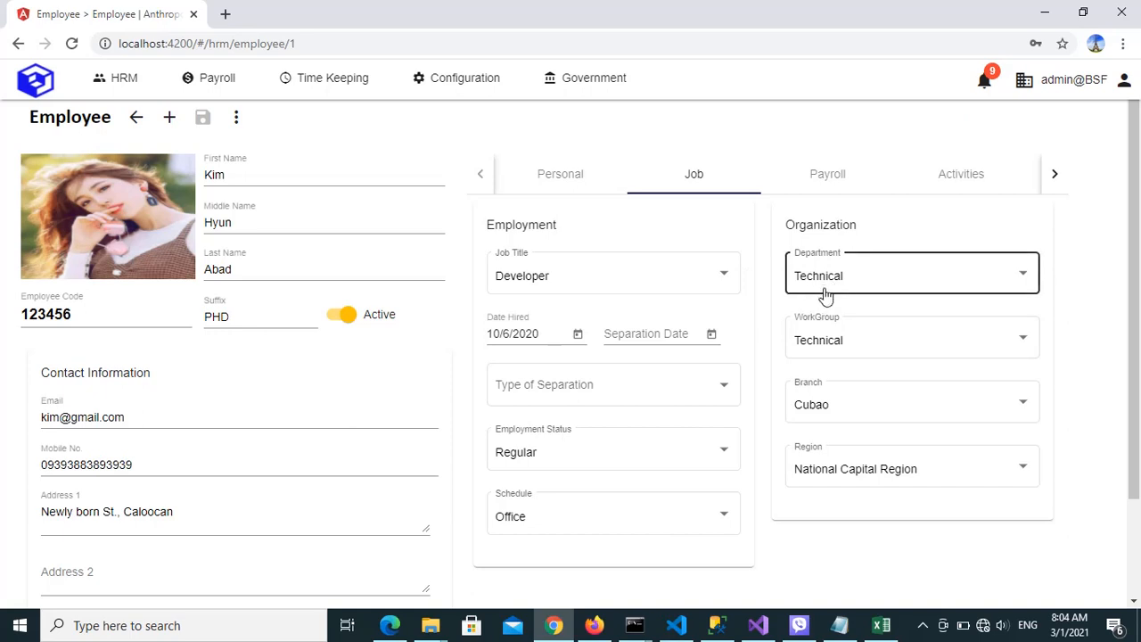
left_click(465, 92)
left_click(739, 340)
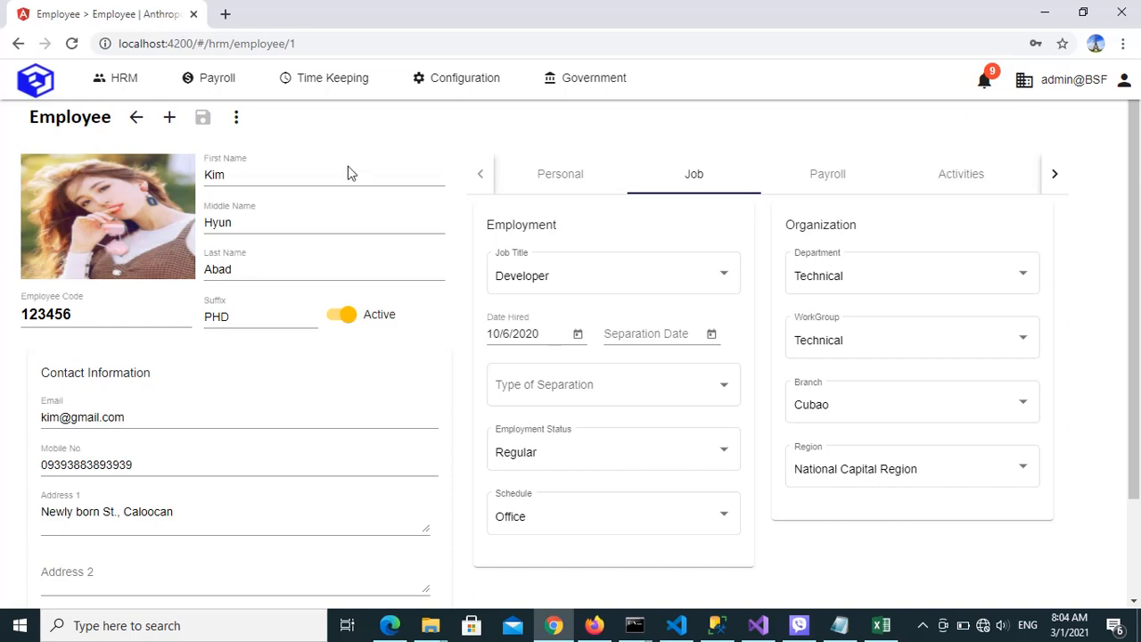
Return to the employee list and examine the job details of the Sales Executive who has SC shares
left_click(136, 118)
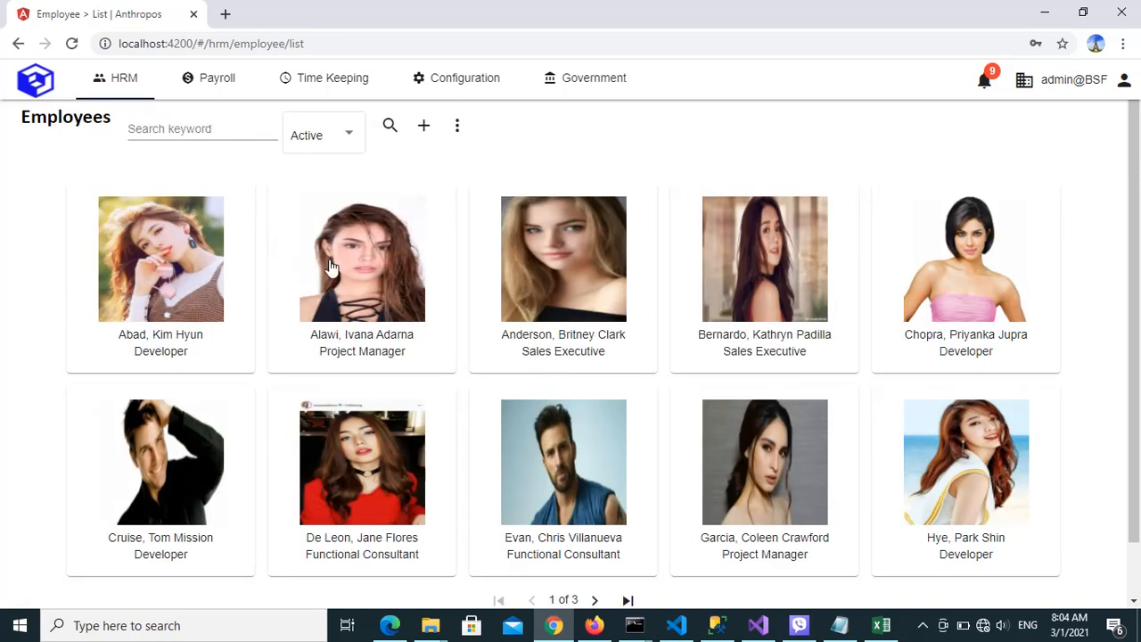
left_click(748, 301)
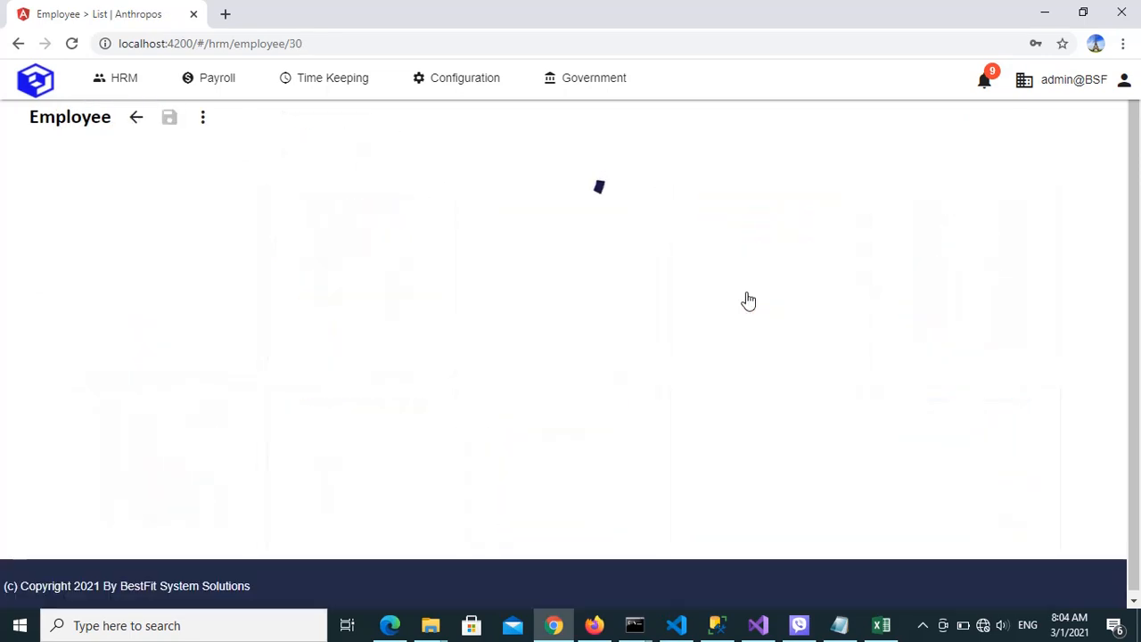
left_click(705, 173)
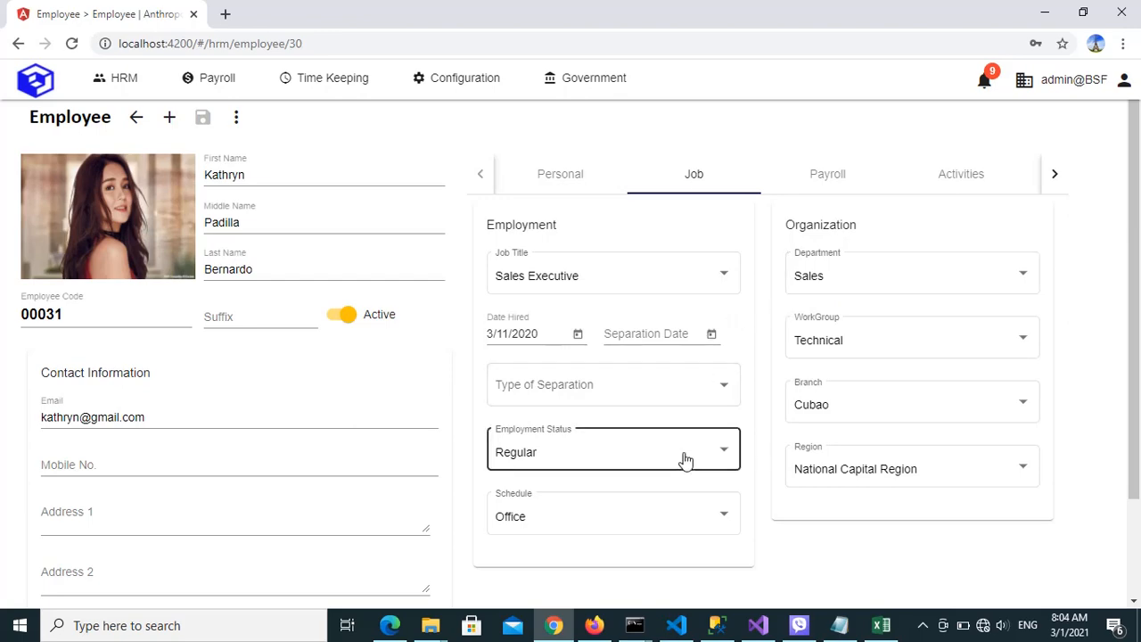
Switch back to Firefox and start a new payroll record from the payroll list
left_click(594, 624)
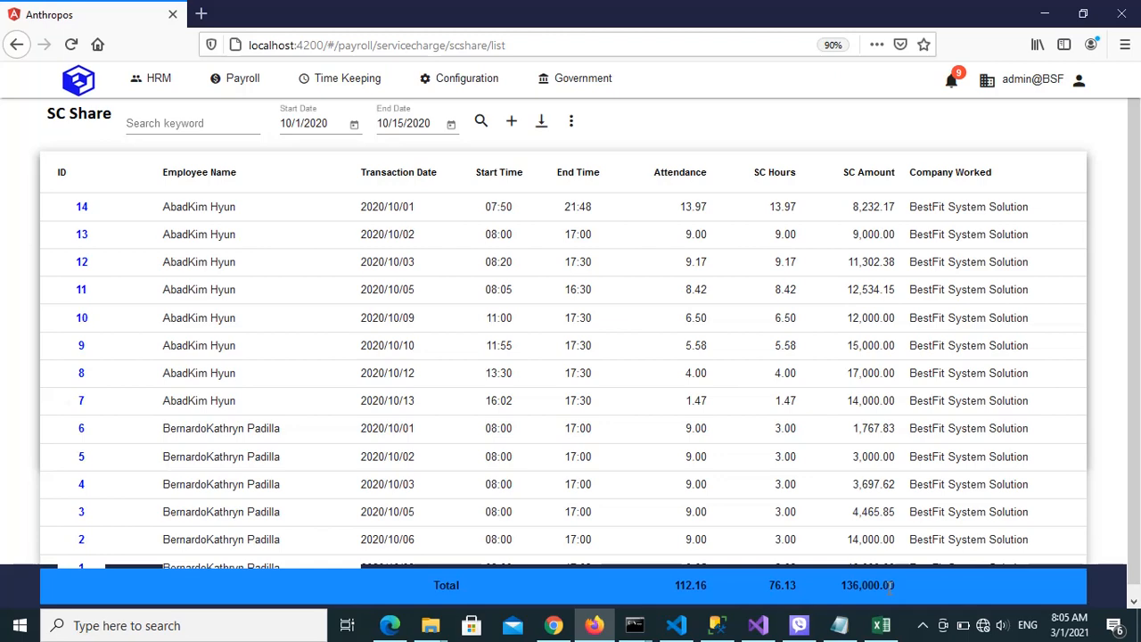
left_click(228, 82)
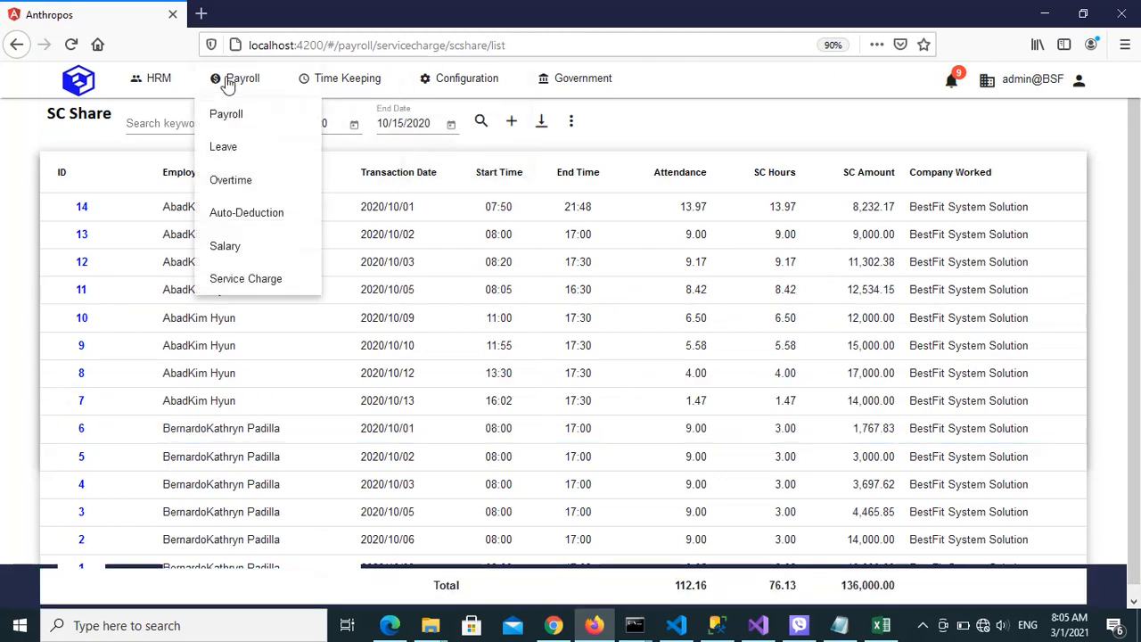
left_click(232, 115)
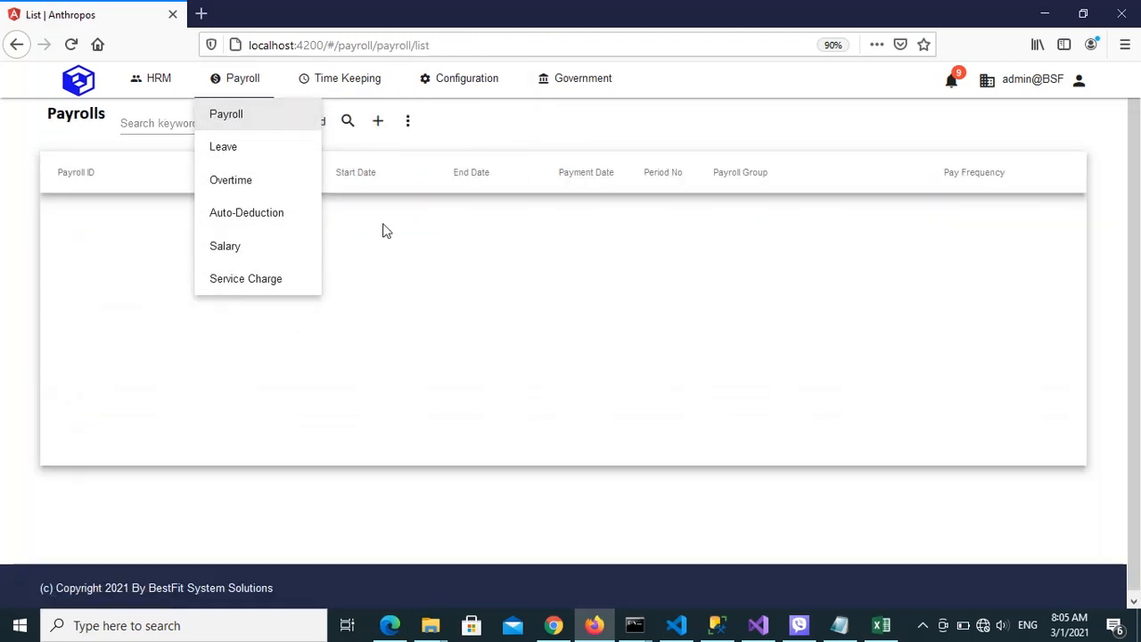
left_click(380, 128)
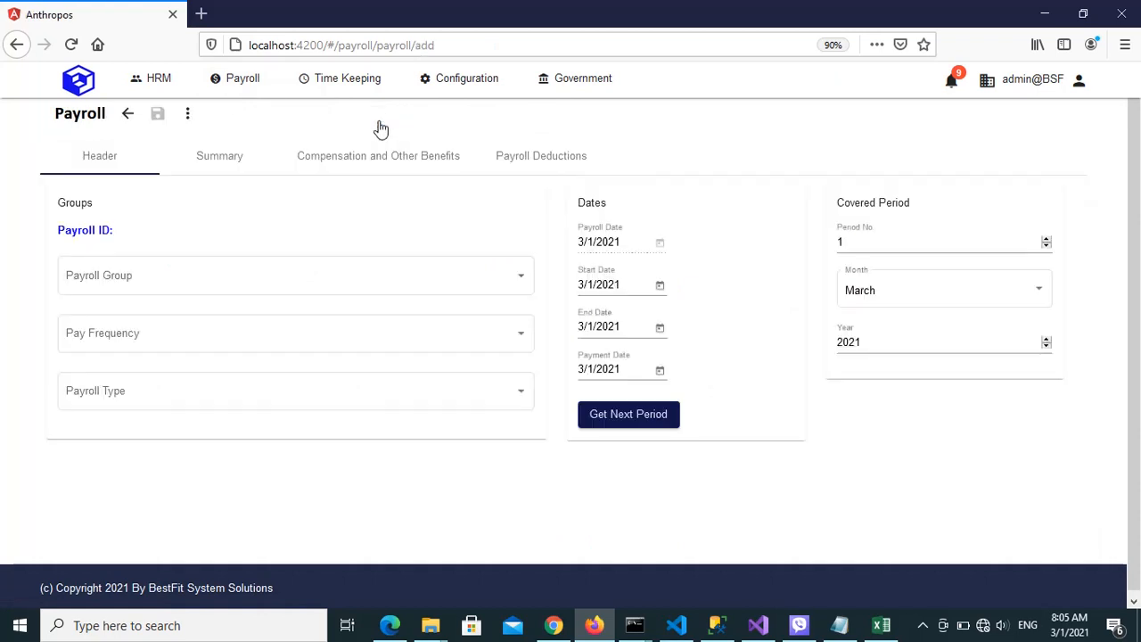
Set the payroll group to Office, the pay frequency to Semi-Monthly and the payroll type to Service Charge
left_click(379, 288)
left_click(148, 283)
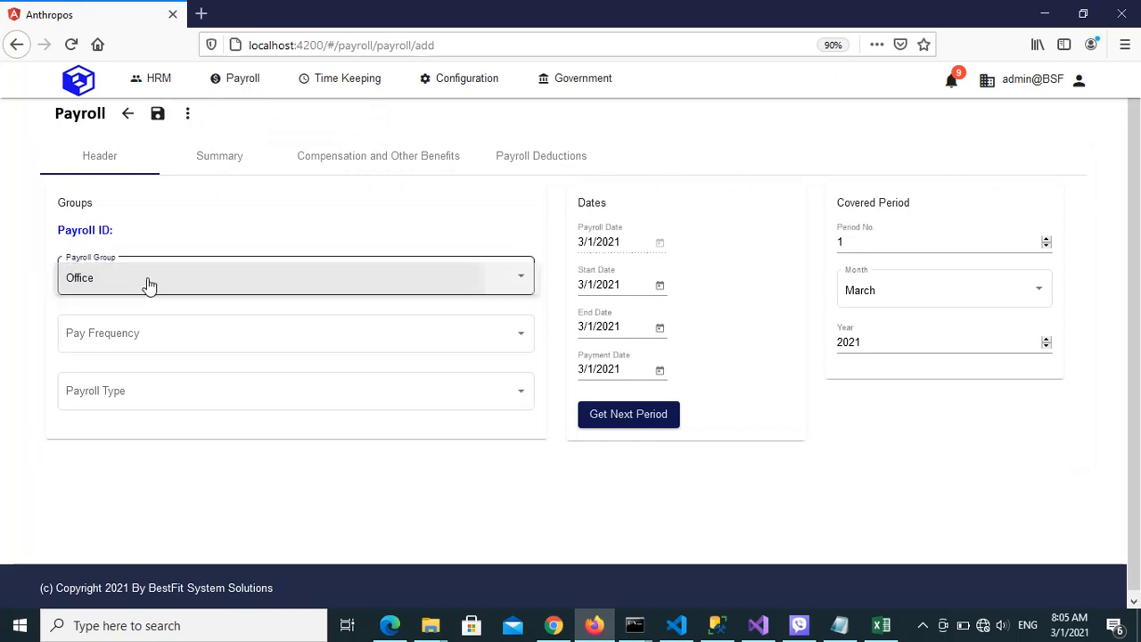
left_click(148, 333)
left_click(125, 338)
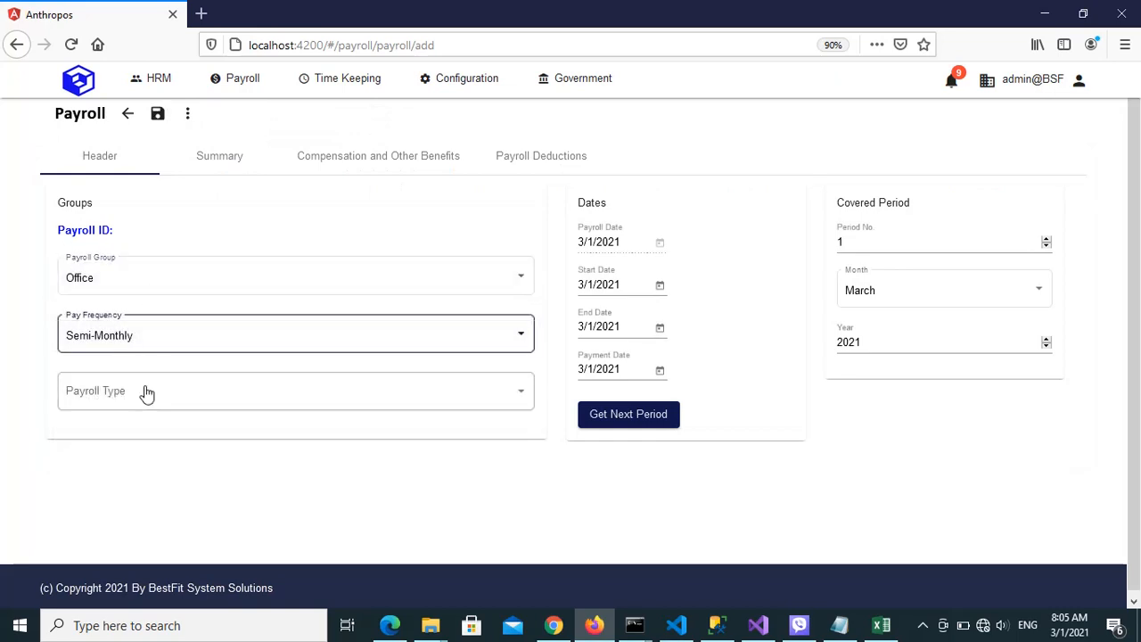
left_click(148, 404)
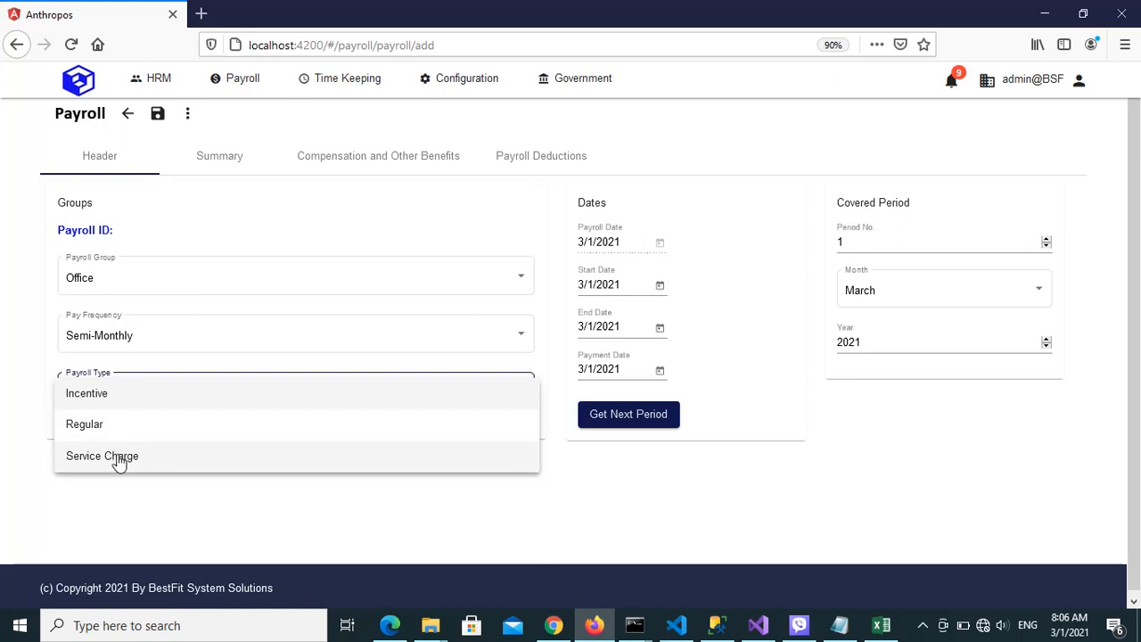
left_click(120, 458)
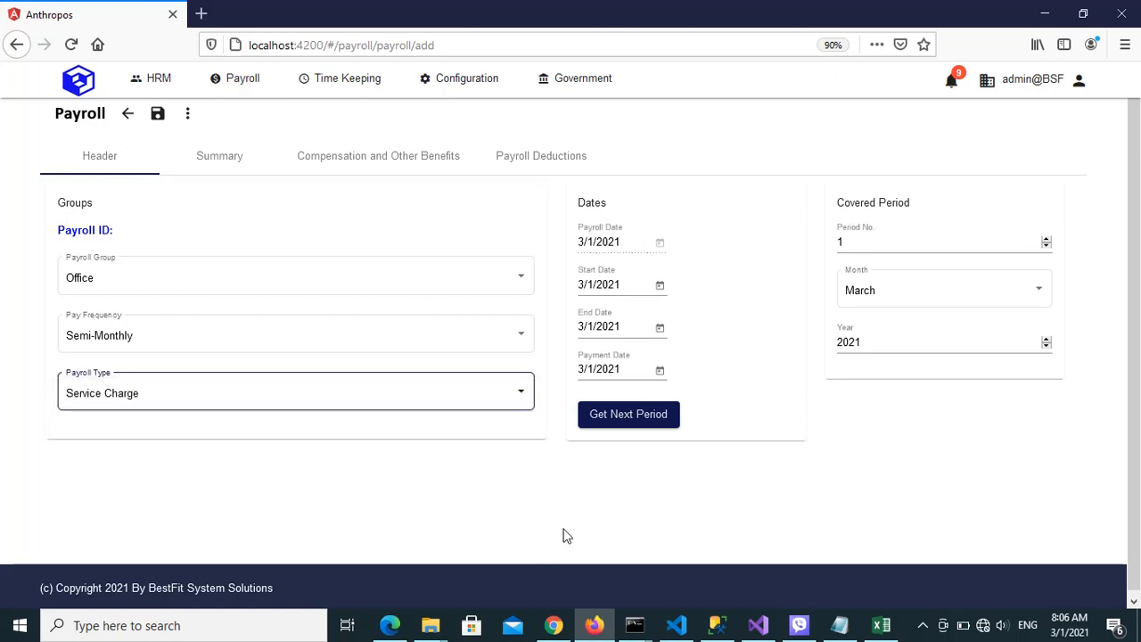
Get the next payroll period, 10/1/2020 to 10/15/2020, and save the payroll record
left_click(631, 415)
left_click(629, 415)
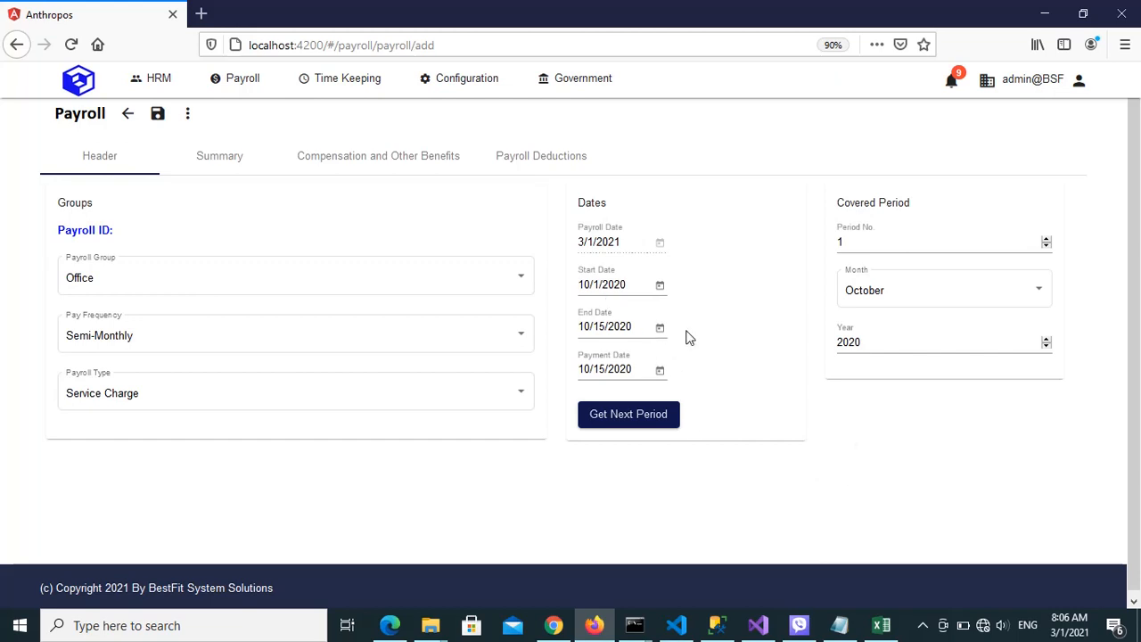
left_click(157, 114)
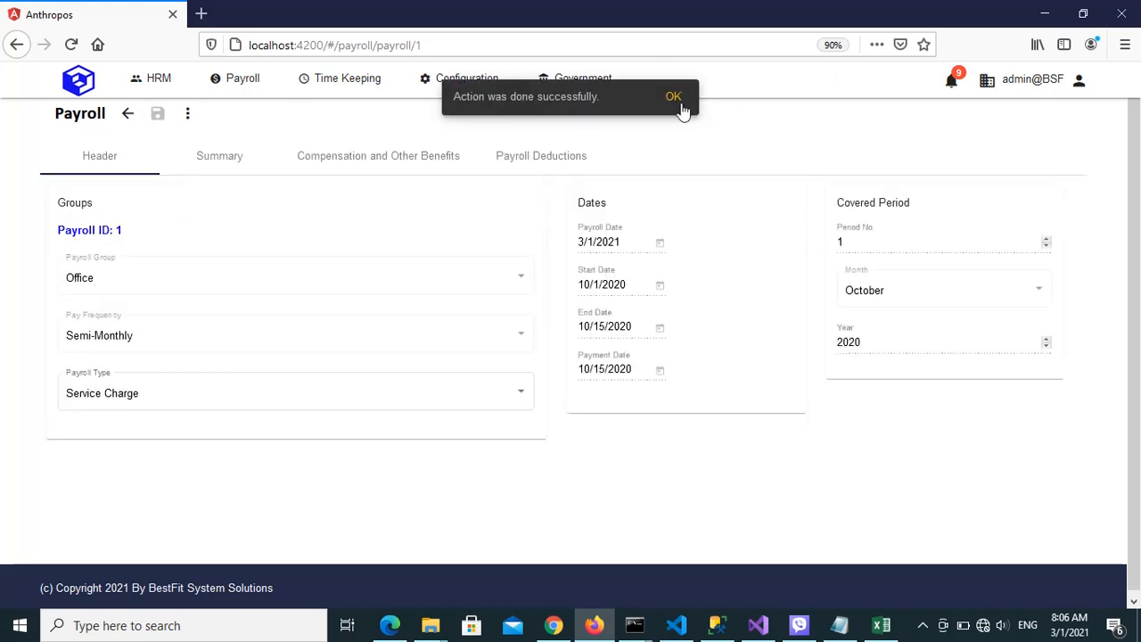
left_click(675, 98)
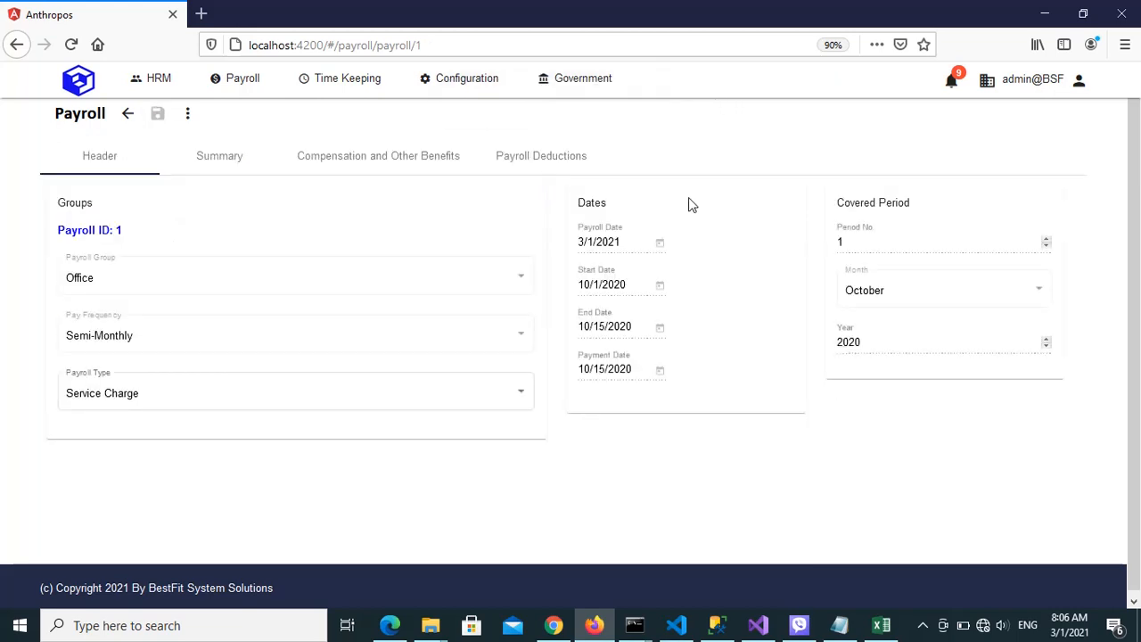
Review each employee's taxable other allowances and the total row in the payroll summary
left_click(222, 174)
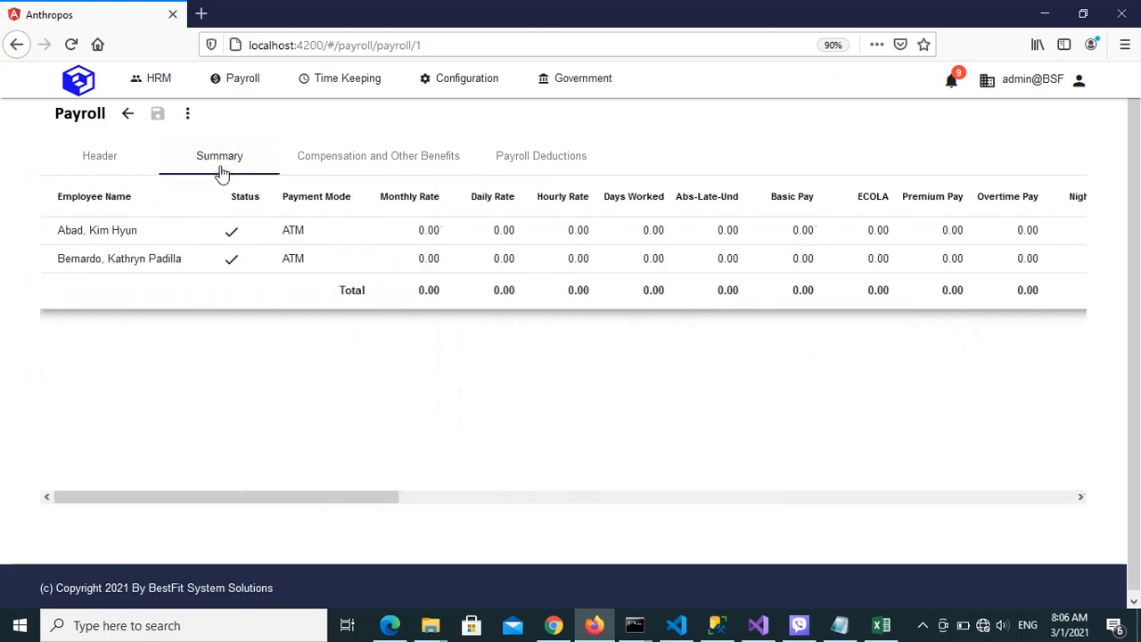
left_click(196, 232)
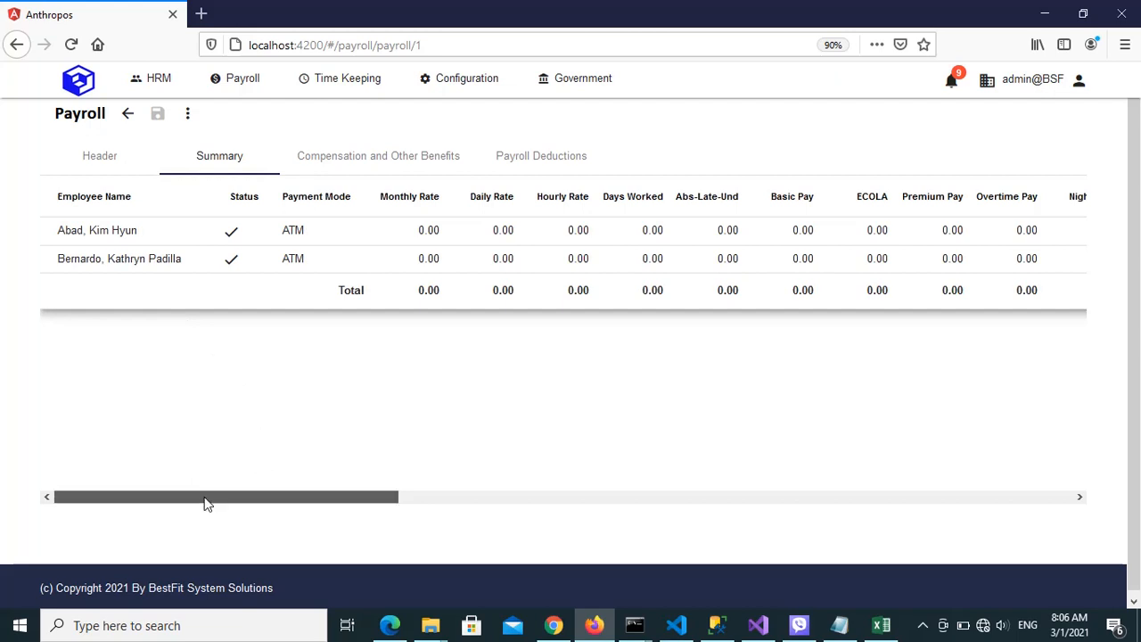
left_click_drag(204, 504, 529, 506)
left_click(675, 234)
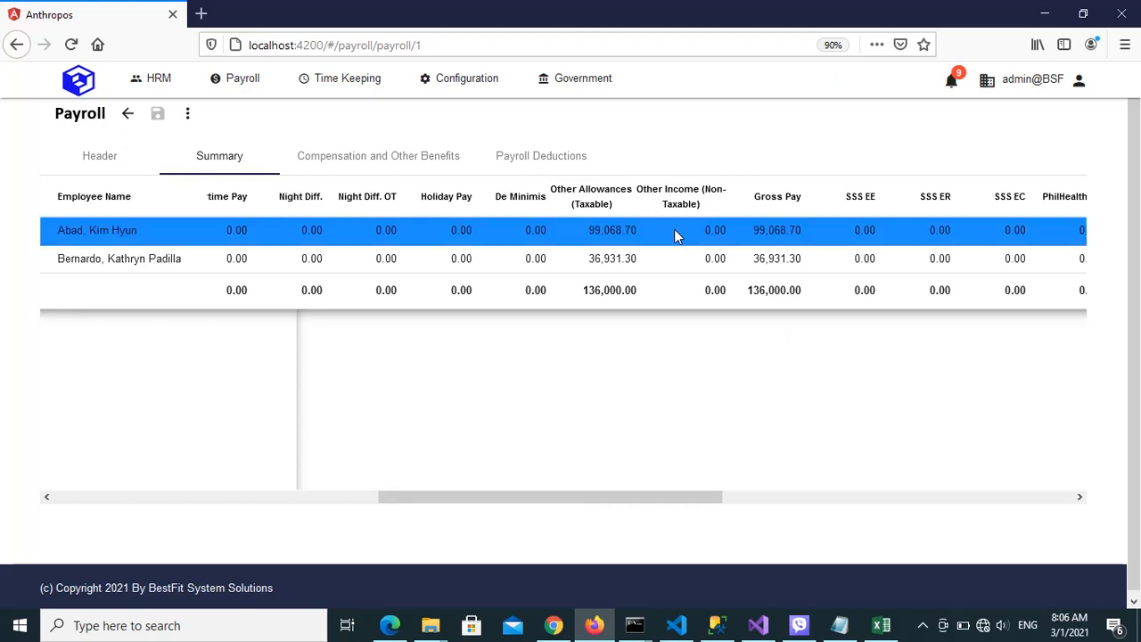
left_click(624, 250)
left_click(625, 230)
left_click(613, 261)
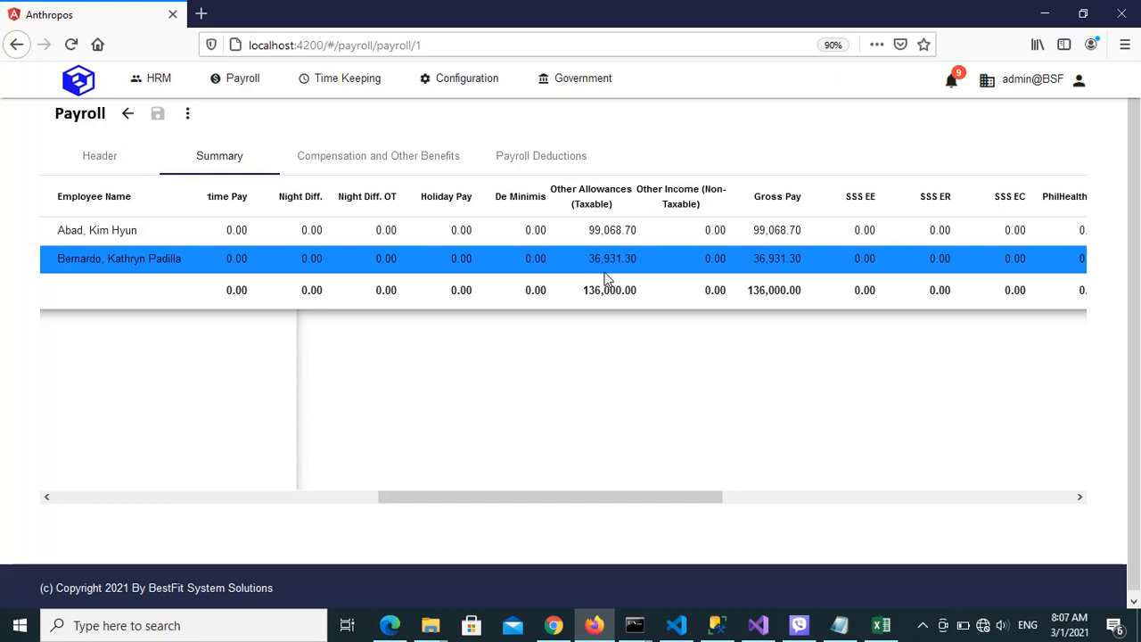
left_click(634, 296)
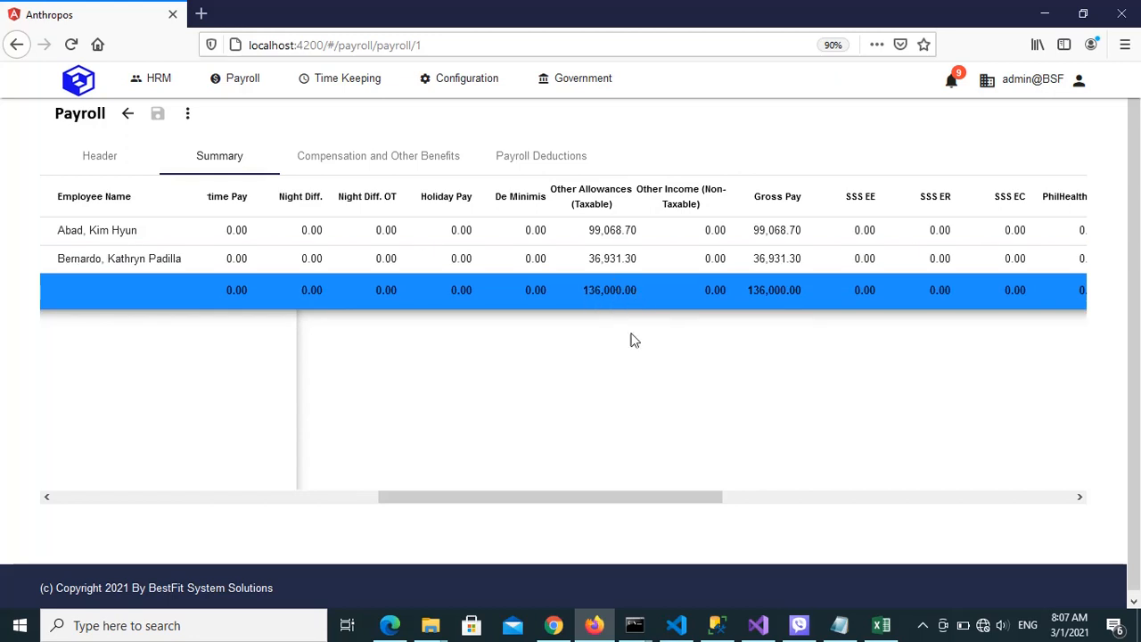
Examine the payroll summary's earnings, deduction and net pay columns, and review the service charge entries under Compensation and Other Benefits
left_click_drag(650, 498, 400, 495)
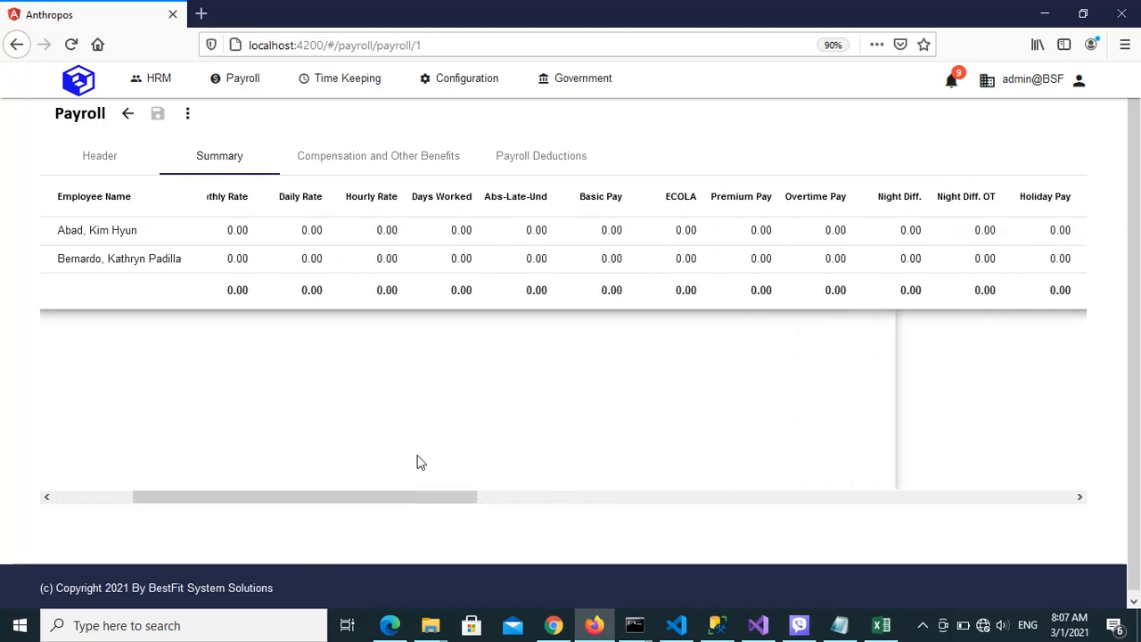
left_click_drag(475, 499, 751, 490)
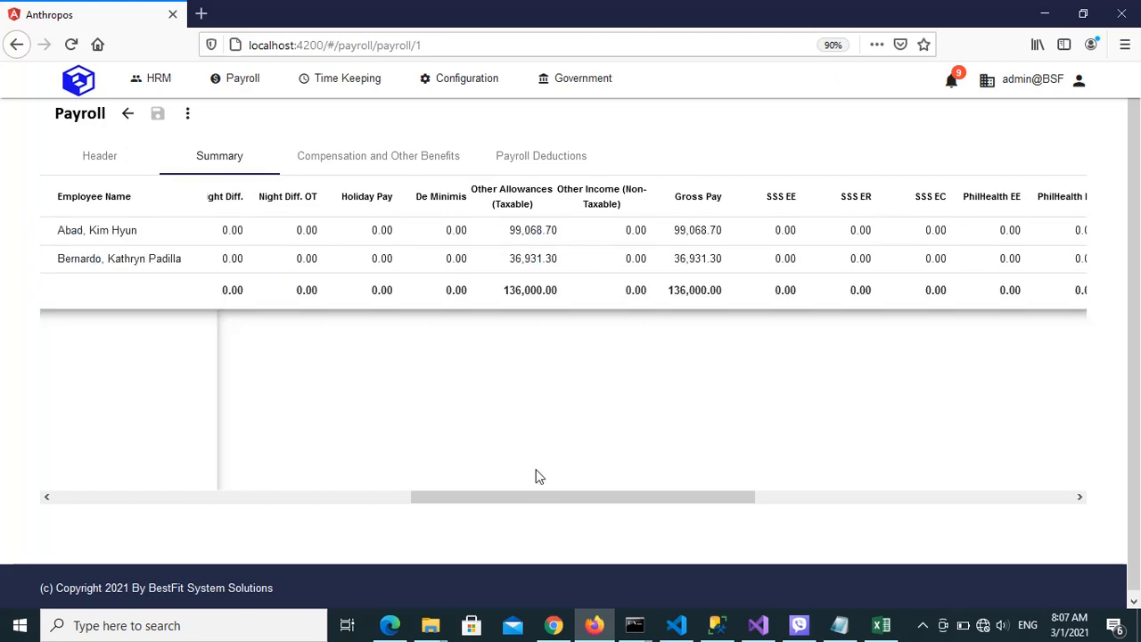
left_click_drag(539, 501, 892, 472)
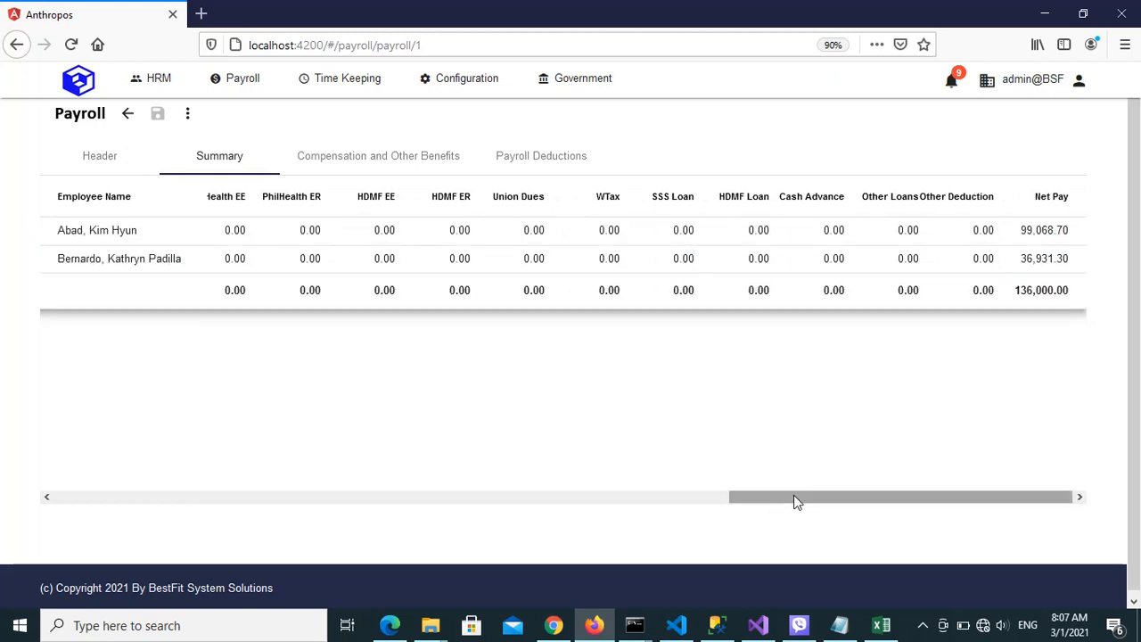
left_click_drag(797, 499, 472, 527)
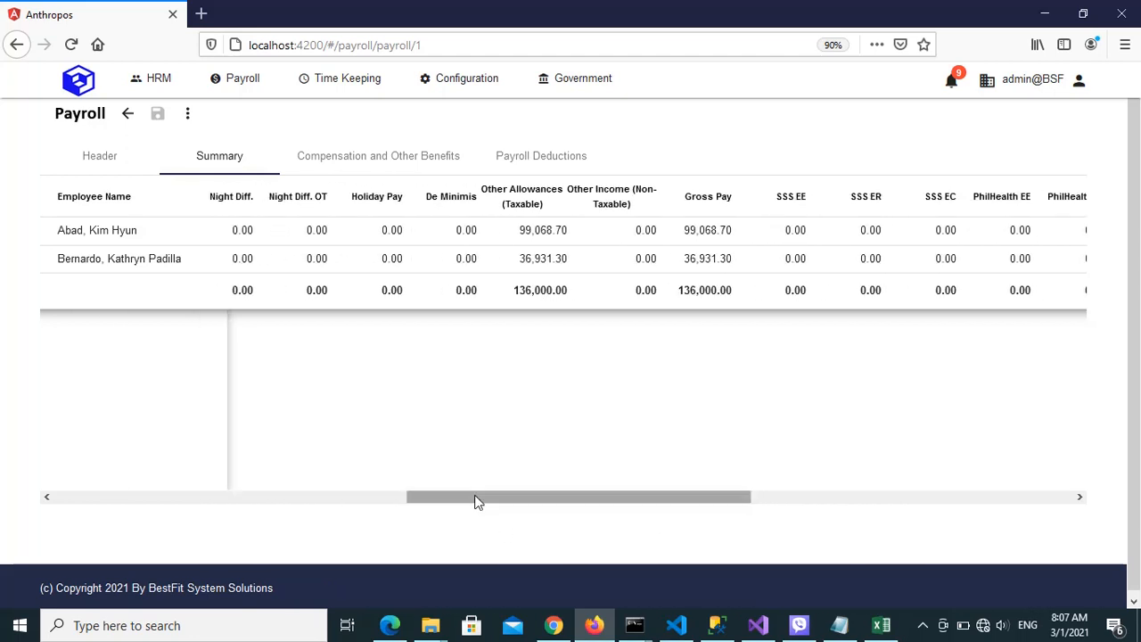
left_click_drag(476, 502, 307, 494)
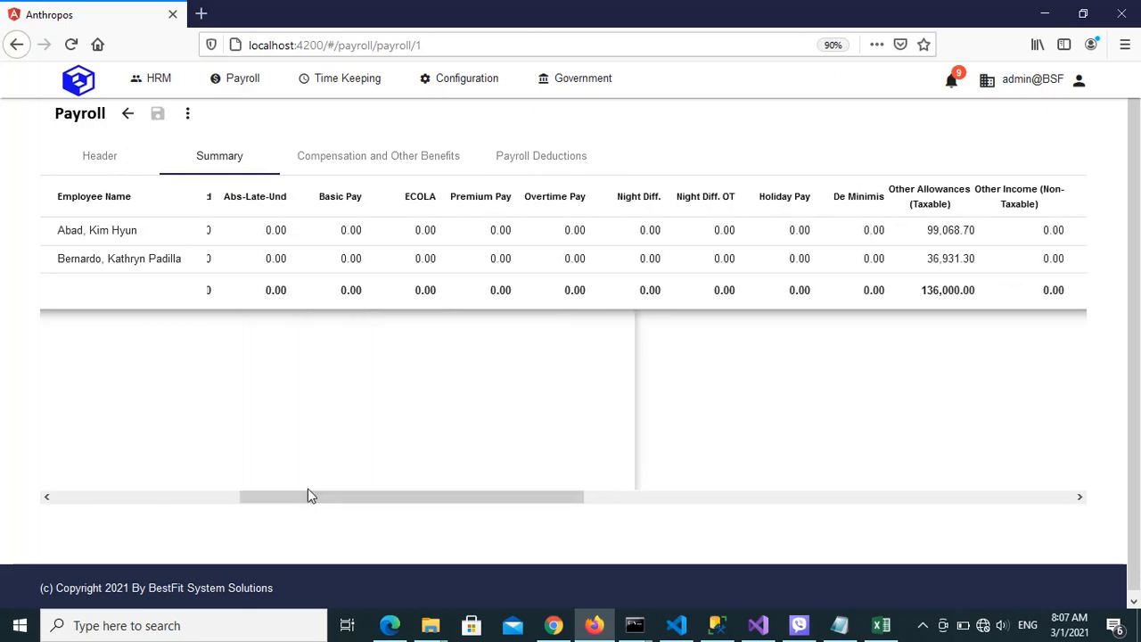
left_click(388, 161)
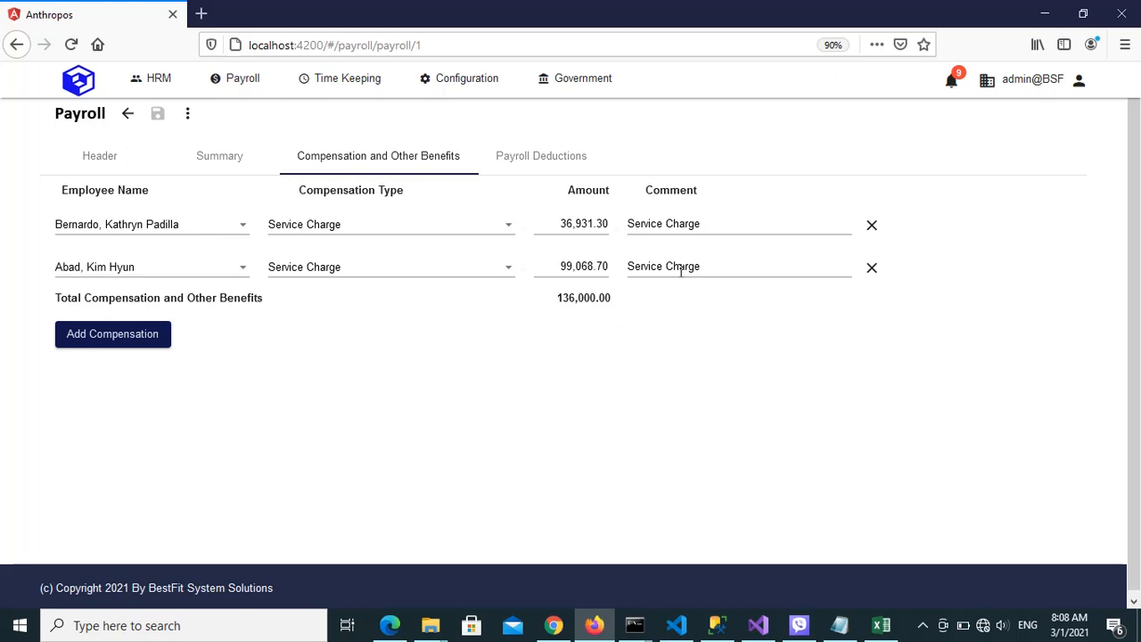
left_click(923, 625)
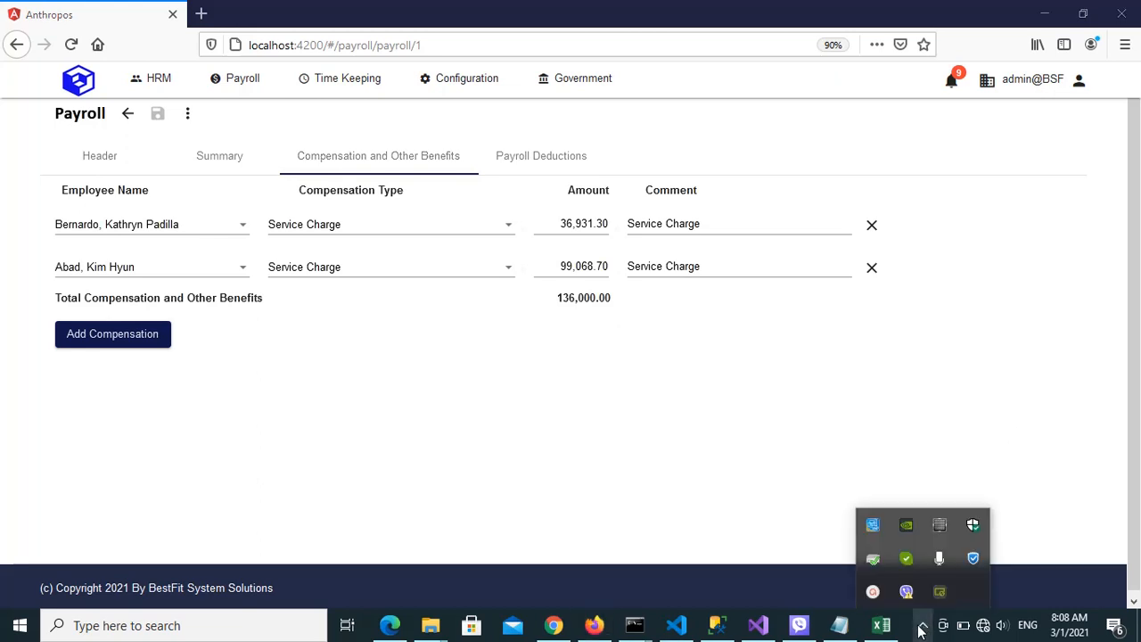